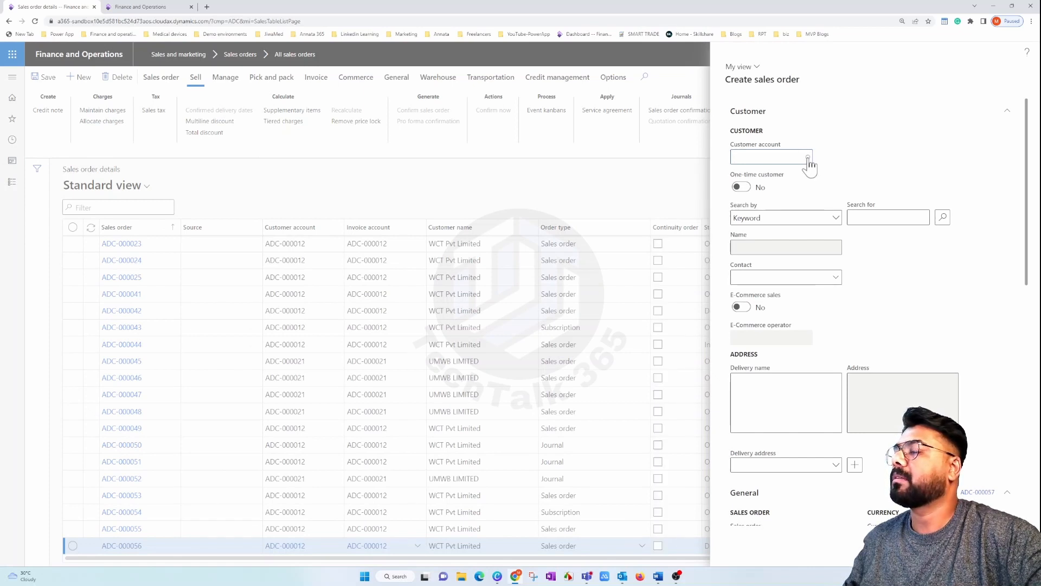
# Create a new sales order for the customer WCT Pvt Limited, keeping the default order details.
pyautogui.click(808, 158)
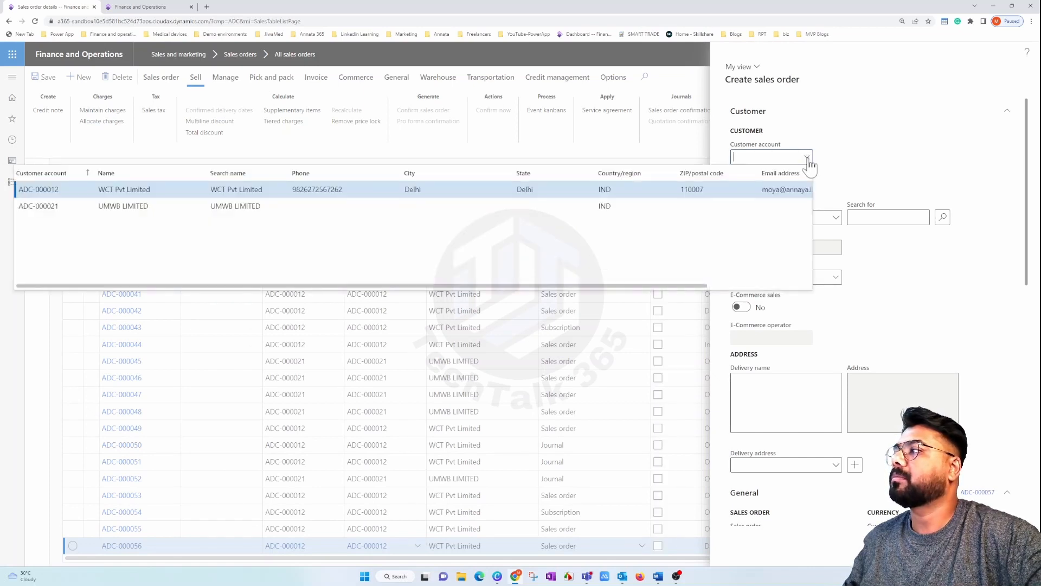
pyautogui.click(261, 183)
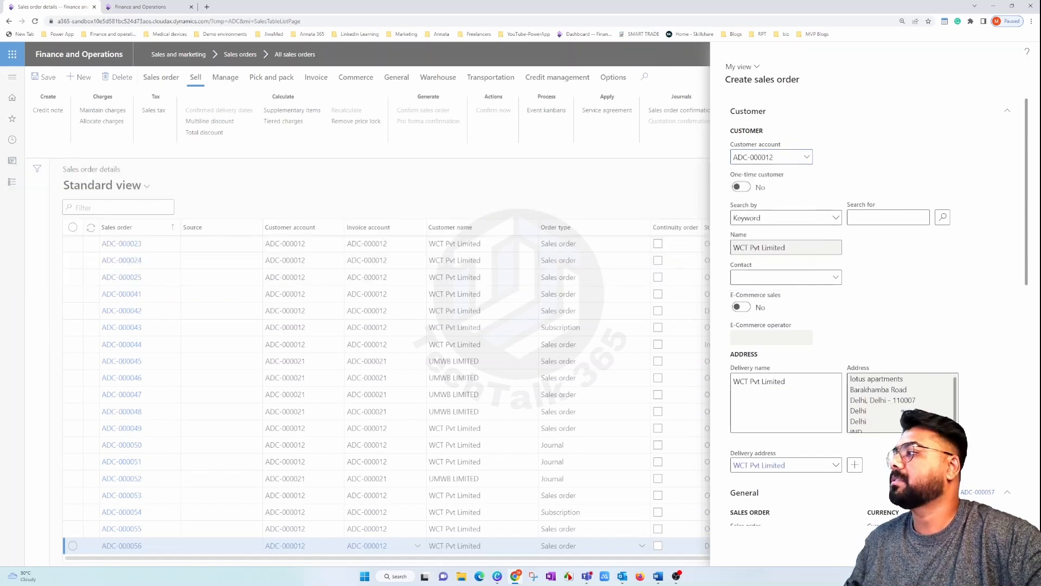
pyautogui.scroll(-1, 903, 411)
pyautogui.moveTo(1027, 267); pyautogui.dragTo(1035, 355)
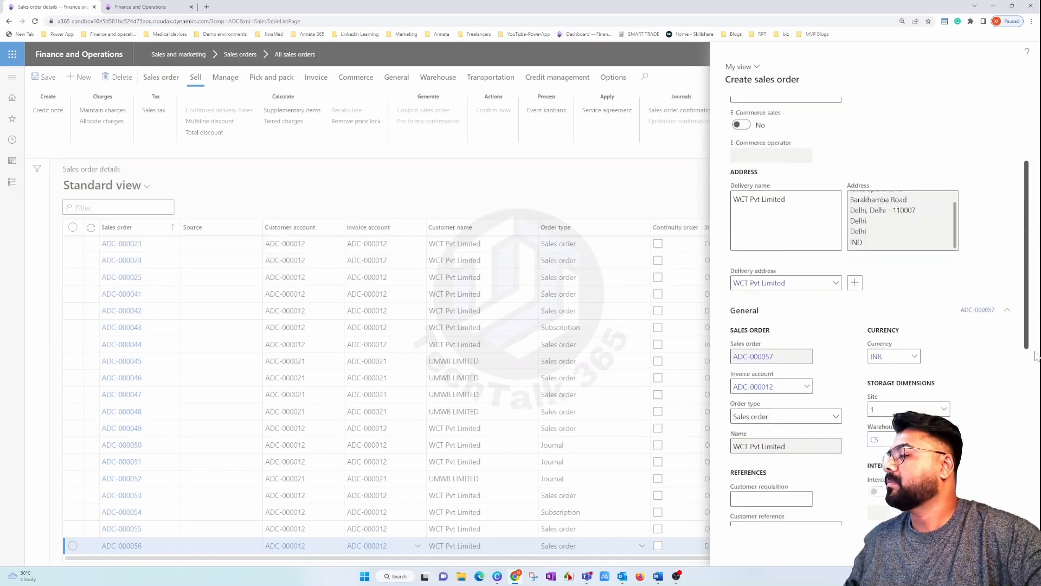
pyautogui.scroll(-1, 1036, 356)
pyautogui.scroll(-6, 1036, 355)
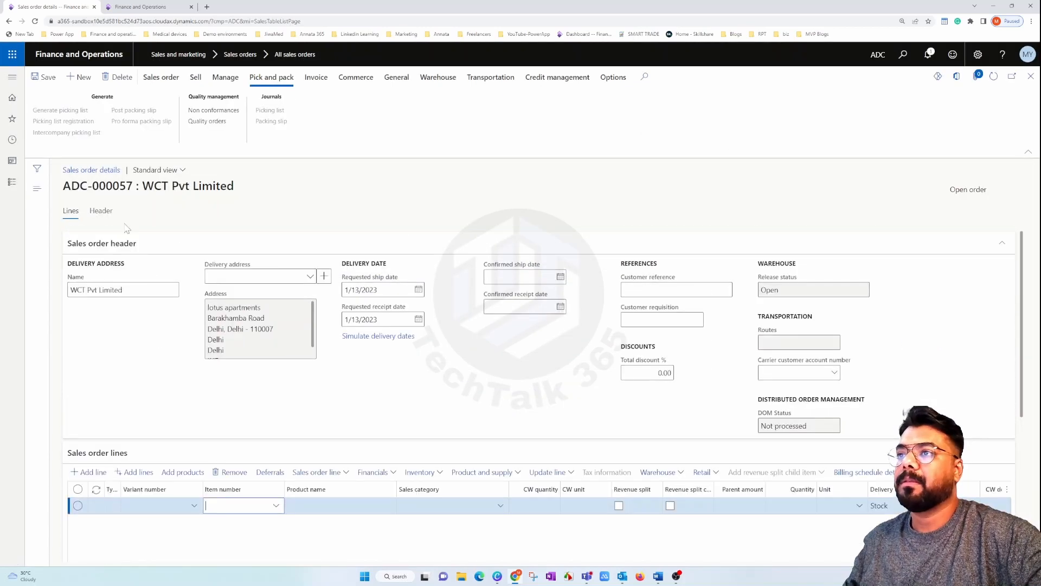
# Check the order header and enter item B0001 with quantity 10 on the first sales order line.
pyautogui.click(104, 211)
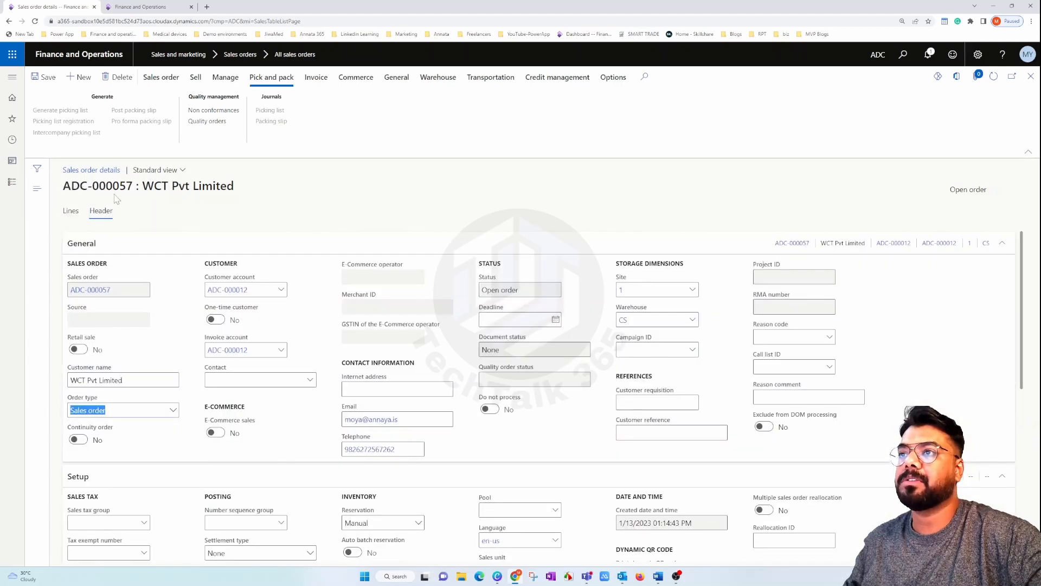
pyautogui.click(70, 211)
pyautogui.scroll(-3, 233, 461)
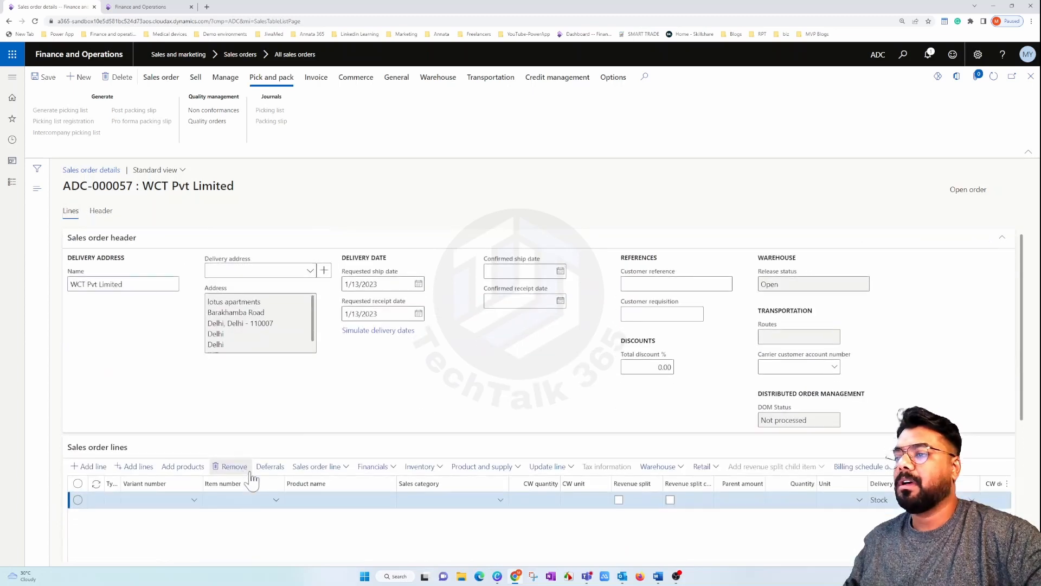
pyautogui.click(278, 386)
pyautogui.click(277, 383)
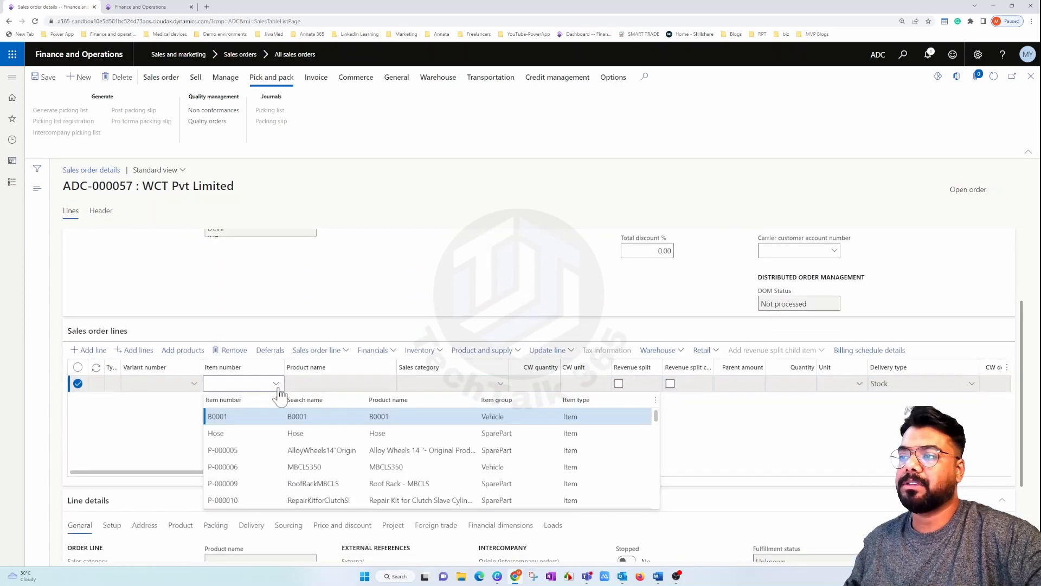
pyautogui.click(395, 420)
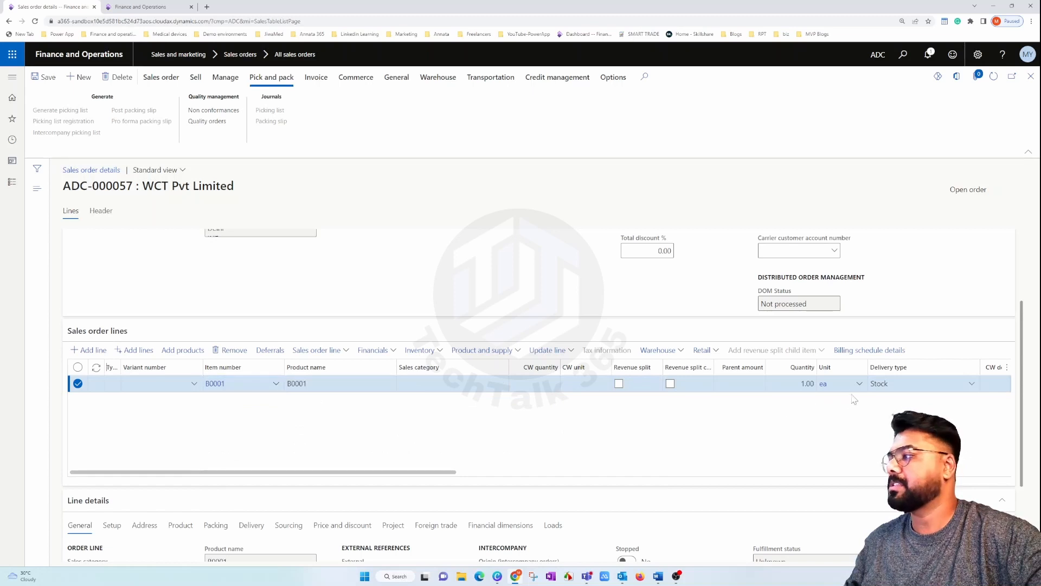
pyautogui.click(804, 384)
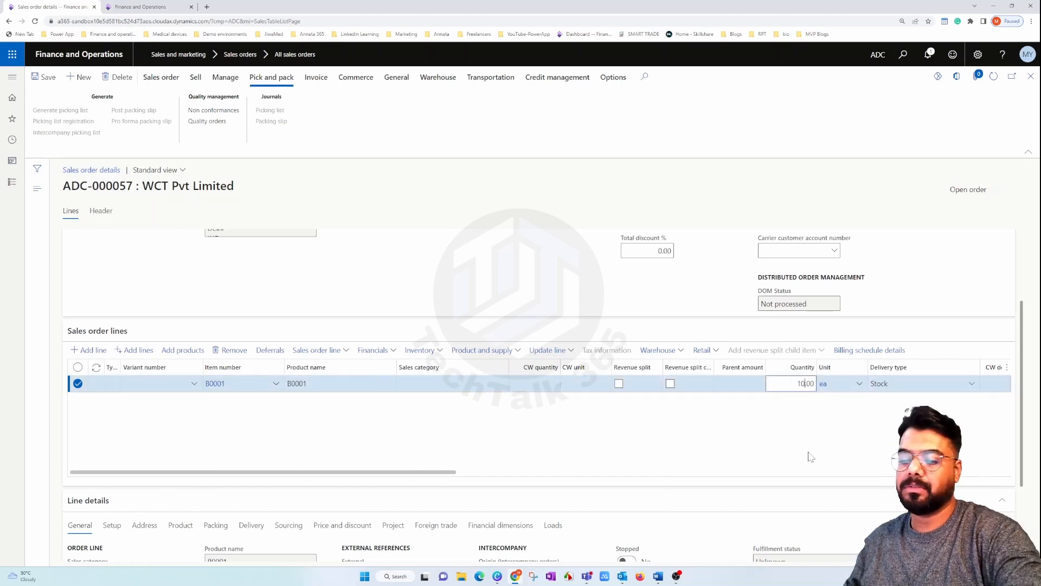
pyautogui.click(808, 457)
# Add a second order line for item P-000005, the 14-inch alloy wheels, with quantity 10.
pyautogui.click(89, 353)
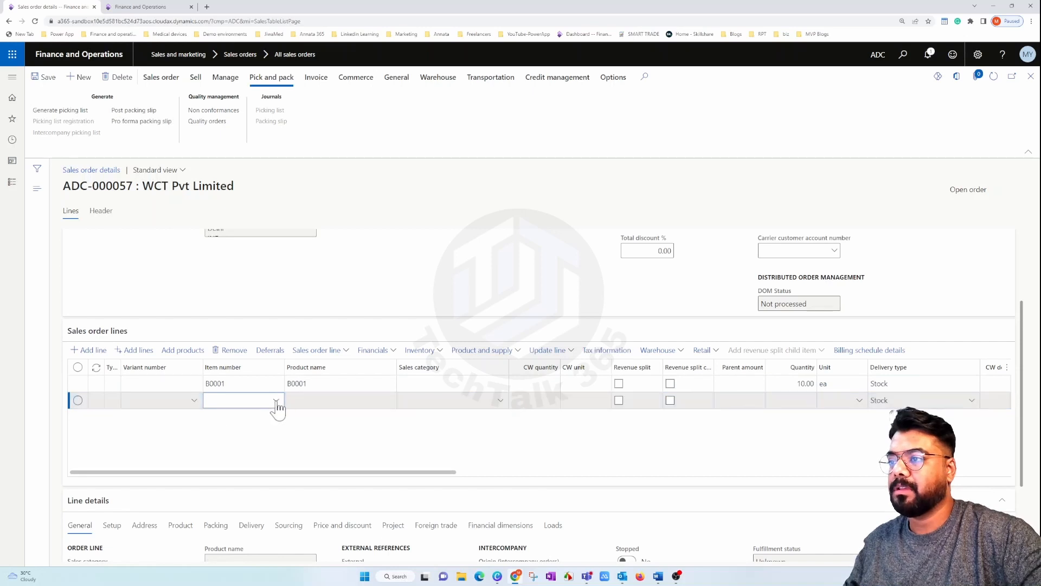
pyautogui.click(276, 401)
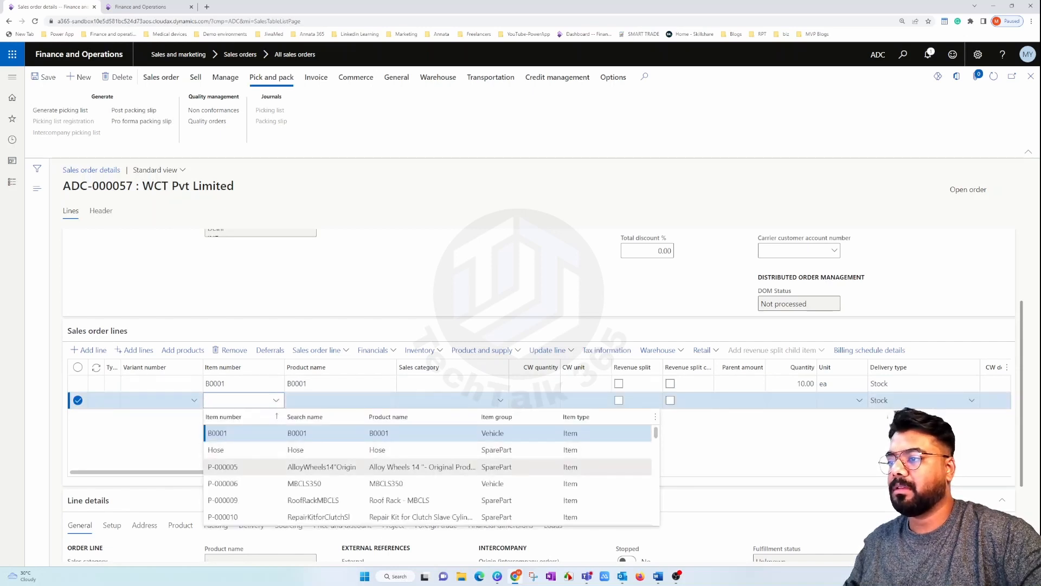
pyautogui.click(596, 467)
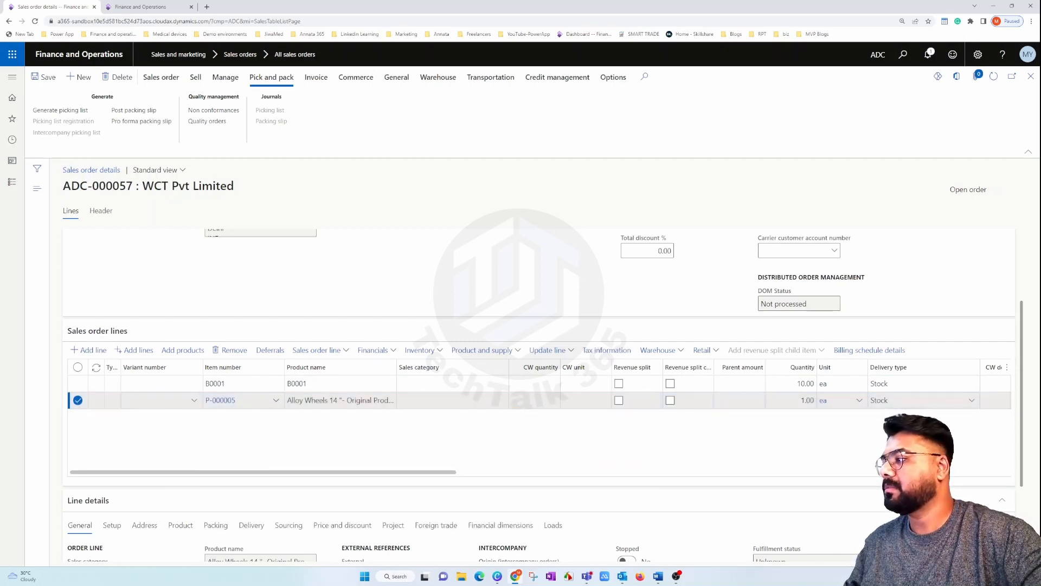
pyautogui.write('10')
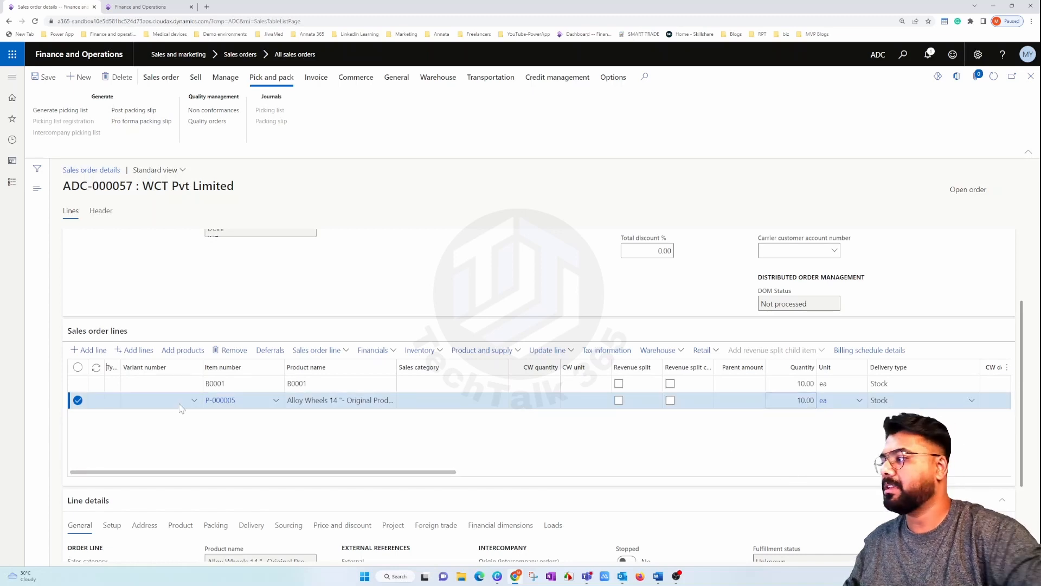
# Add a third order line for item P-000009, Roof Rack - MBCLS, with quantity 10.
pyautogui.click(96, 353)
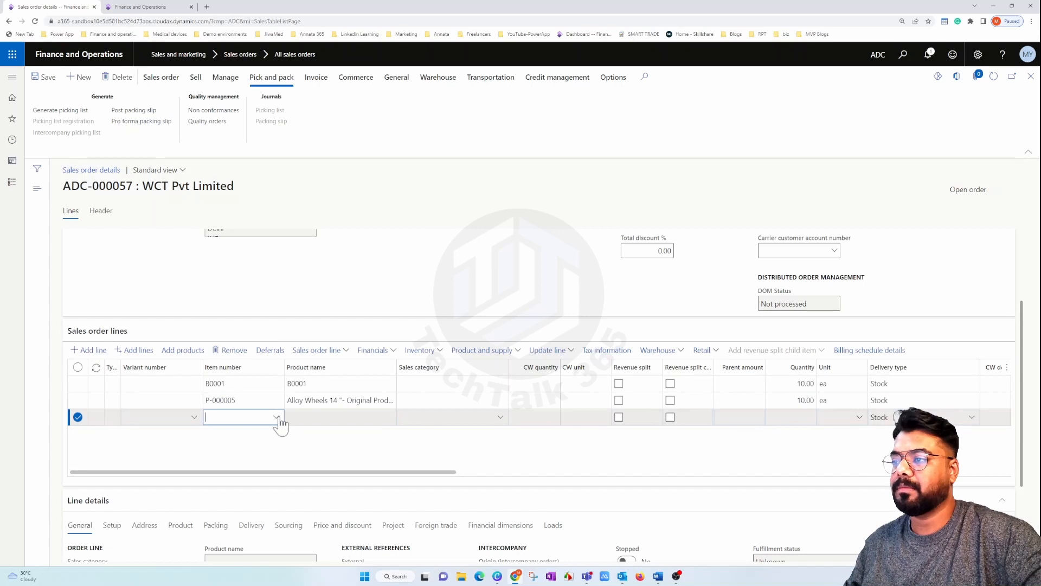
pyautogui.click(277, 417)
pyautogui.press('Down')
pyautogui.press('Down')
pyautogui.press('Down')
pyautogui.press('Down')
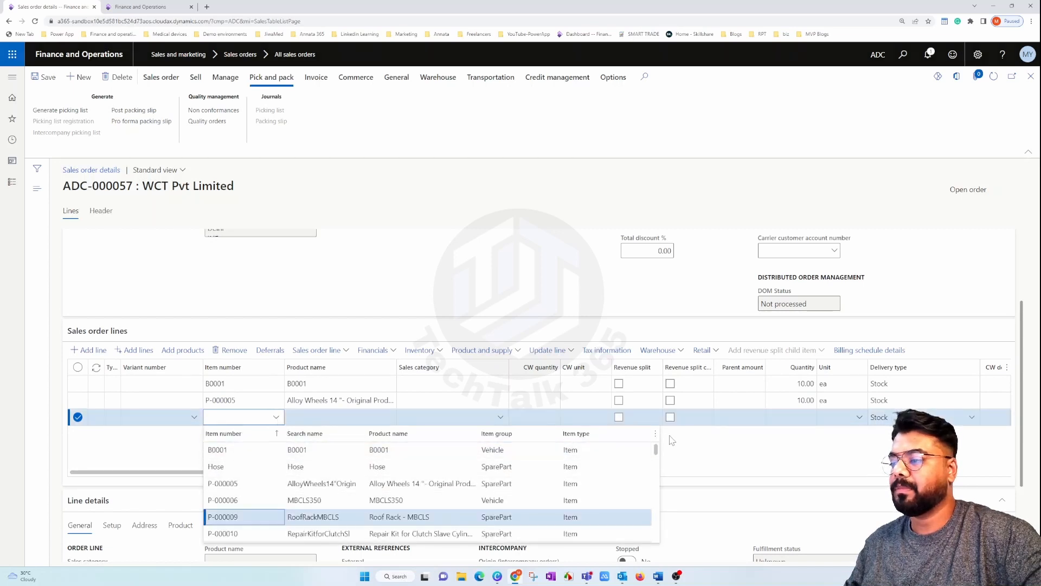
pyautogui.press('Return')
pyautogui.click(805, 419)
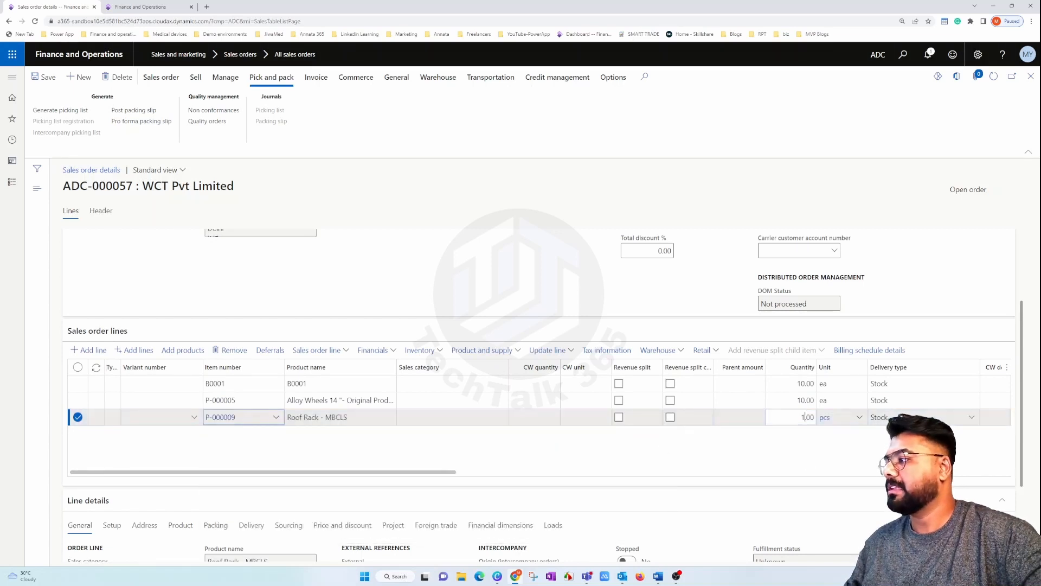
pyautogui.write('0')
pyautogui.click(787, 459)
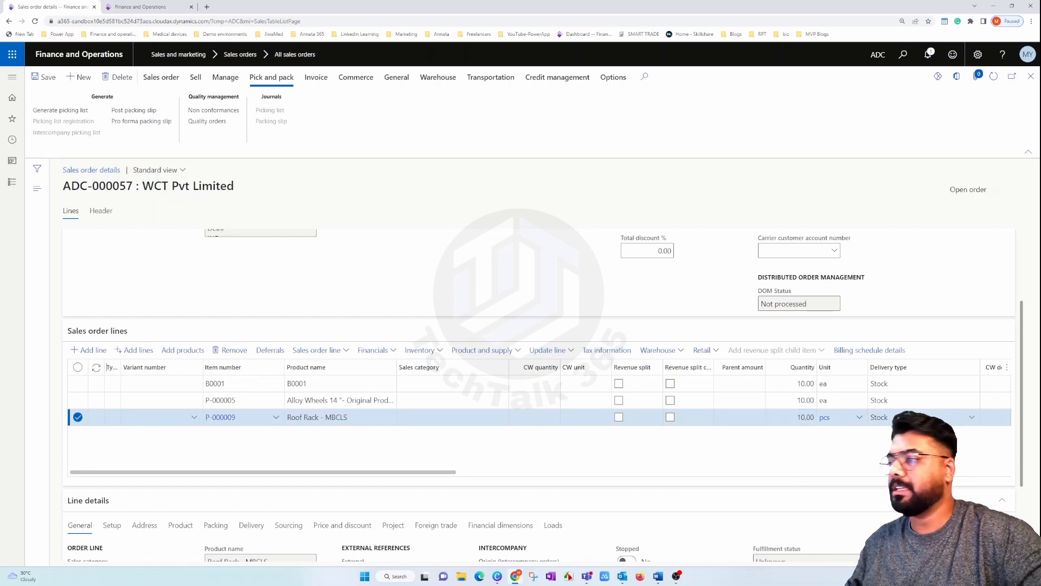
# Confirm the sales order and close its confirmation document after checking it.
pyautogui.click(342, 383)
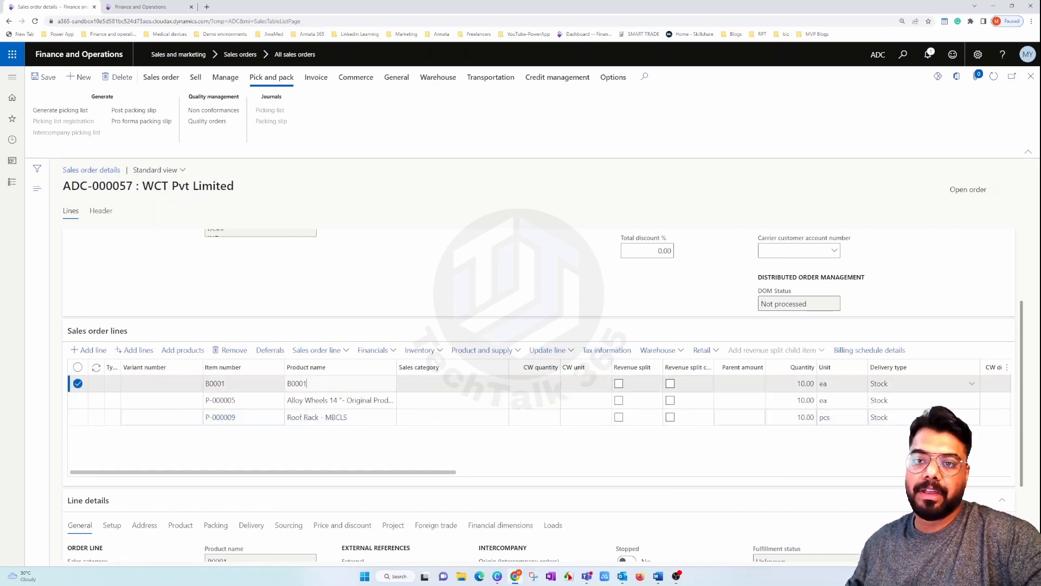
pyautogui.click(352, 418)
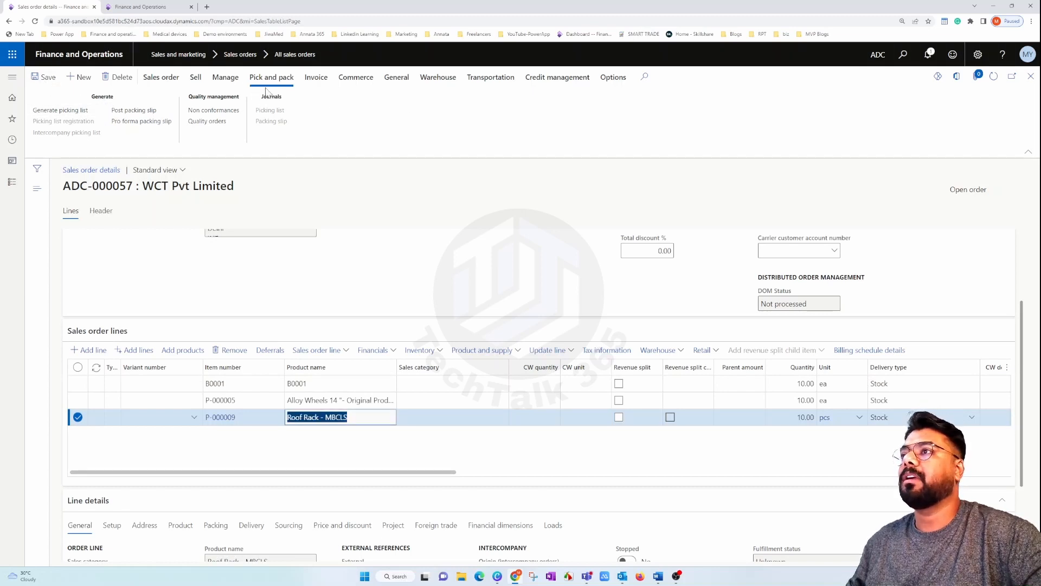
pyautogui.click(196, 78)
pyautogui.click(483, 111)
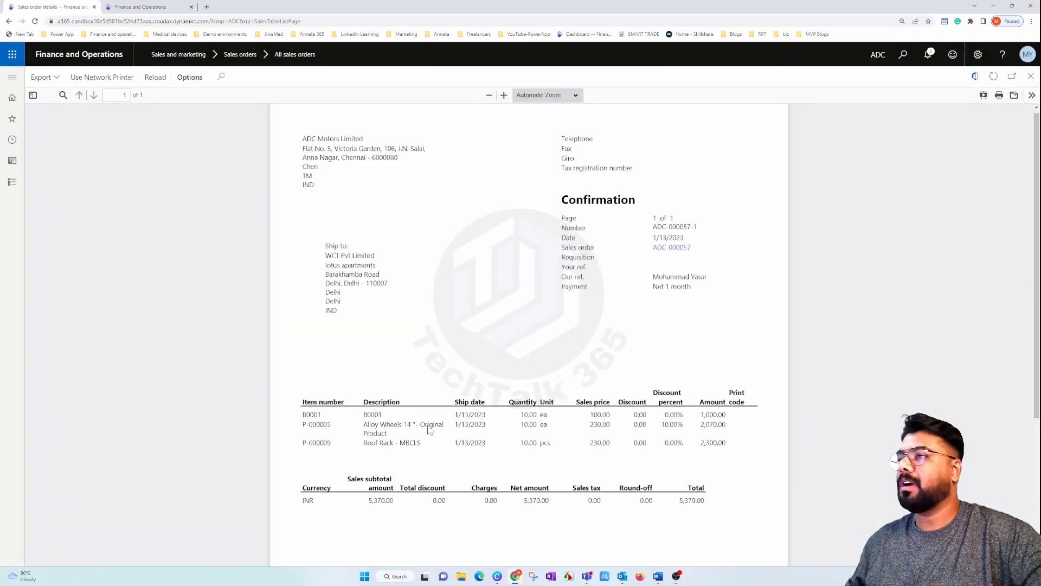
pyautogui.press('Escape')
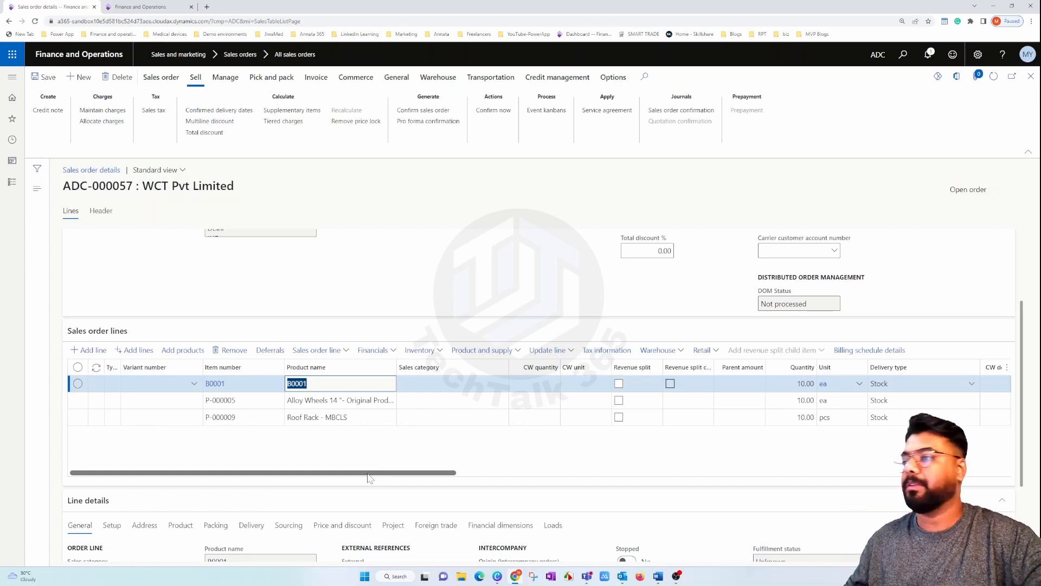
# Examine the unit price, discount percentage and net amount of the alloy wheels line.
pyautogui.moveTo(368, 477); pyautogui.dragTo(548, 478)
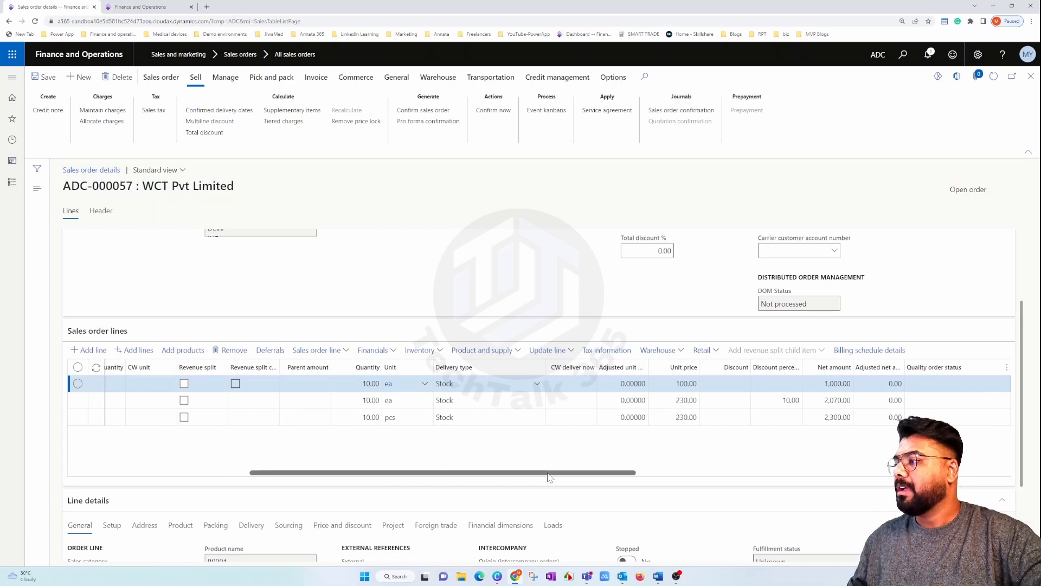
pyautogui.click(480, 408)
pyautogui.moveTo(472, 475); pyautogui.dragTo(271, 475)
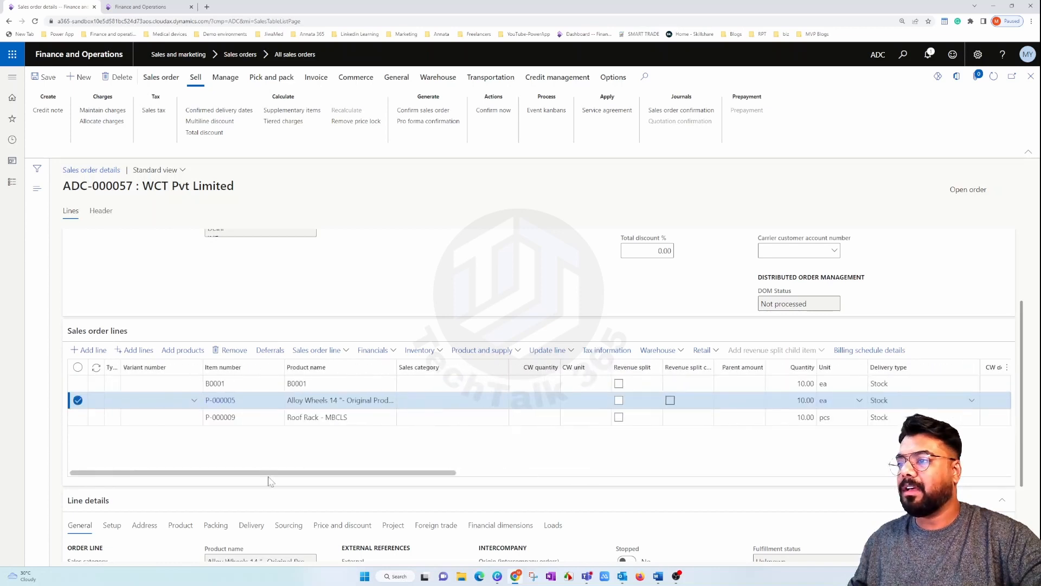
pyautogui.click(462, 478)
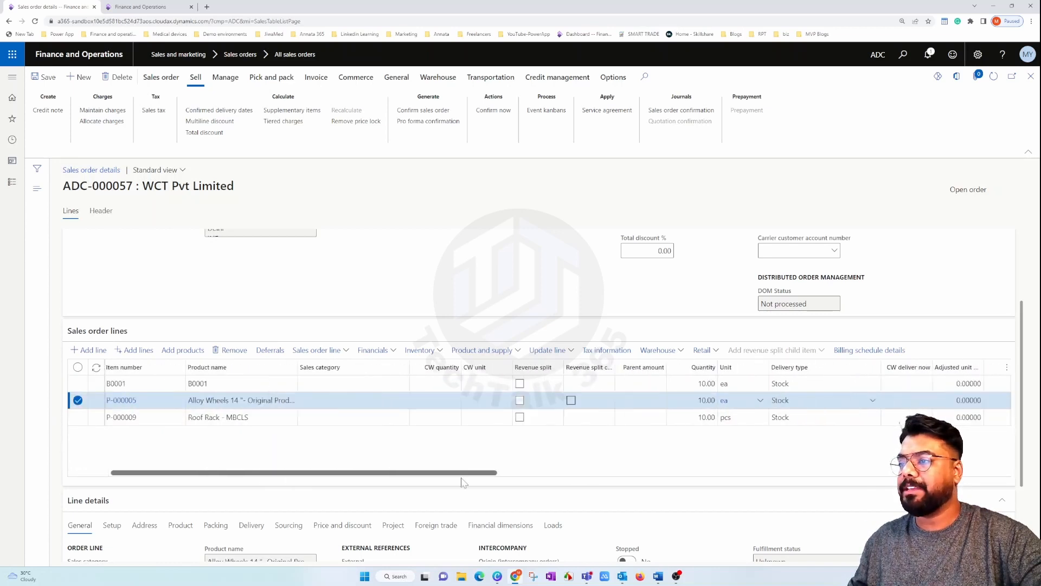
pyautogui.moveTo(461, 478); pyautogui.dragTo(583, 477)
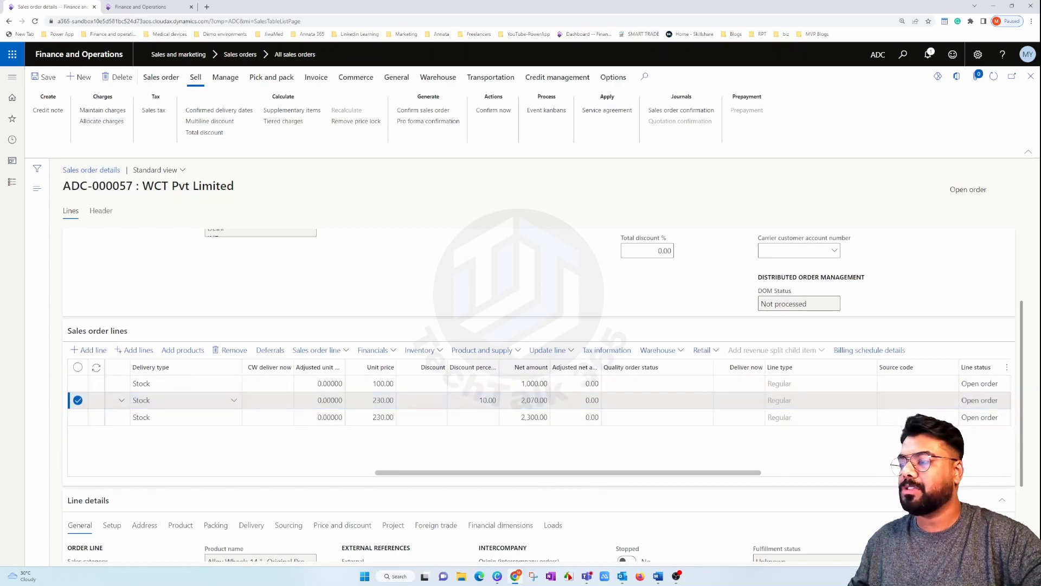
pyautogui.click(477, 401)
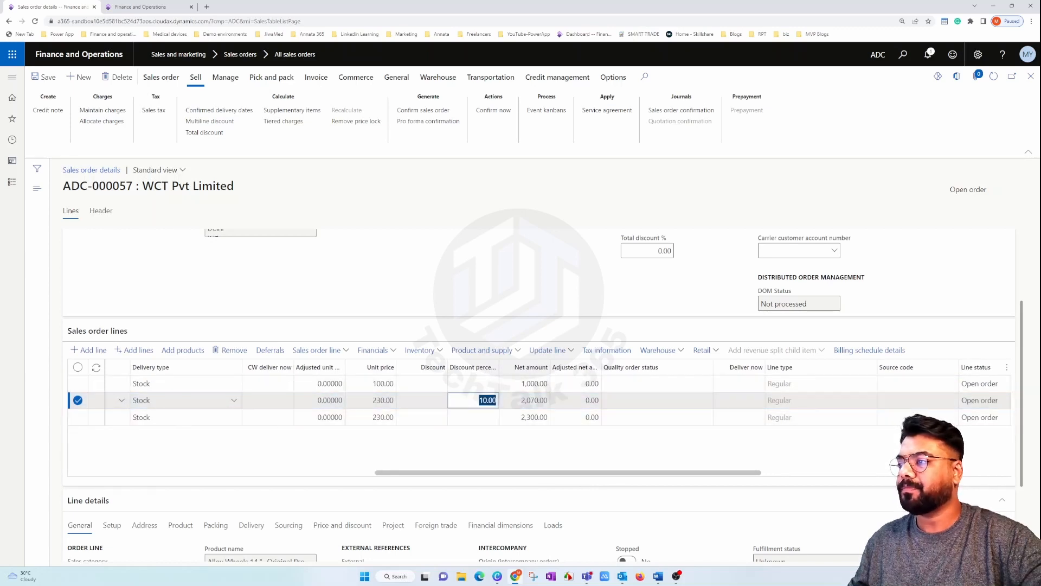
# Set the Deliver now quantity of the alloy wheels line to 10.
pyautogui.click(523, 477)
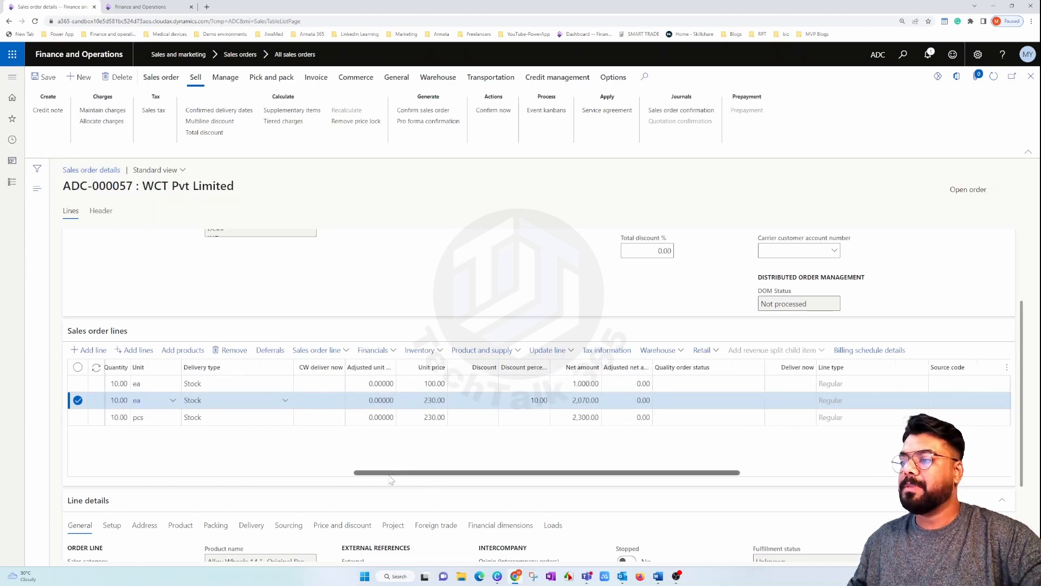
pyautogui.hscroll(-3, 428, 481)
pyautogui.hscroll(1, 390, 482)
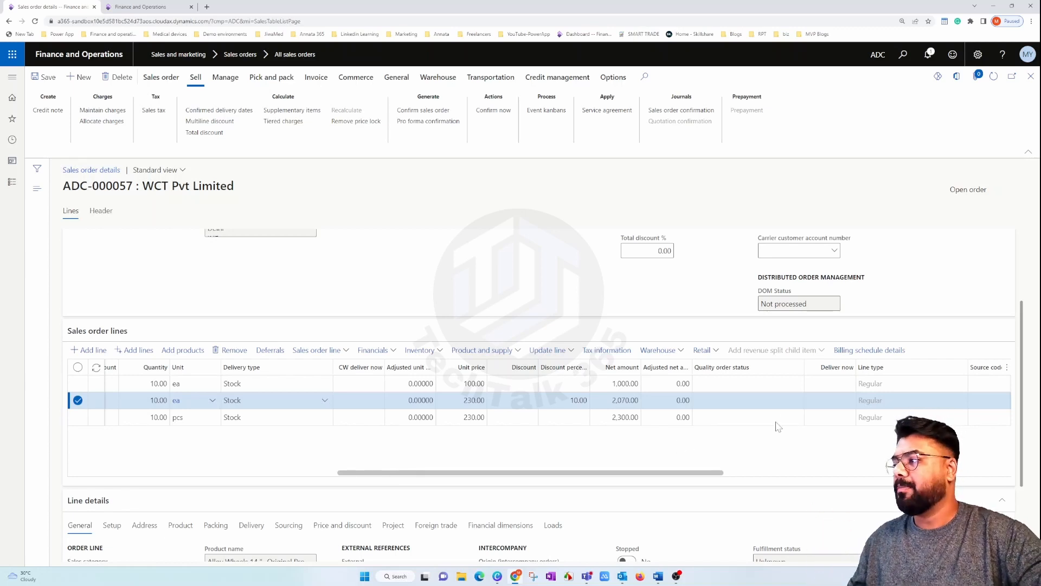
pyautogui.click(827, 400)
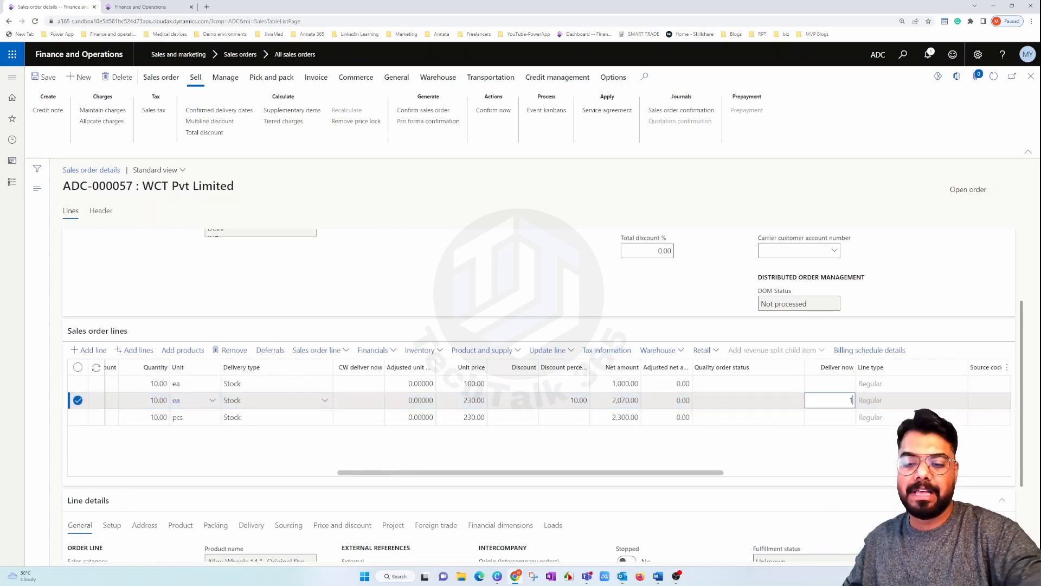
pyautogui.click(795, 431)
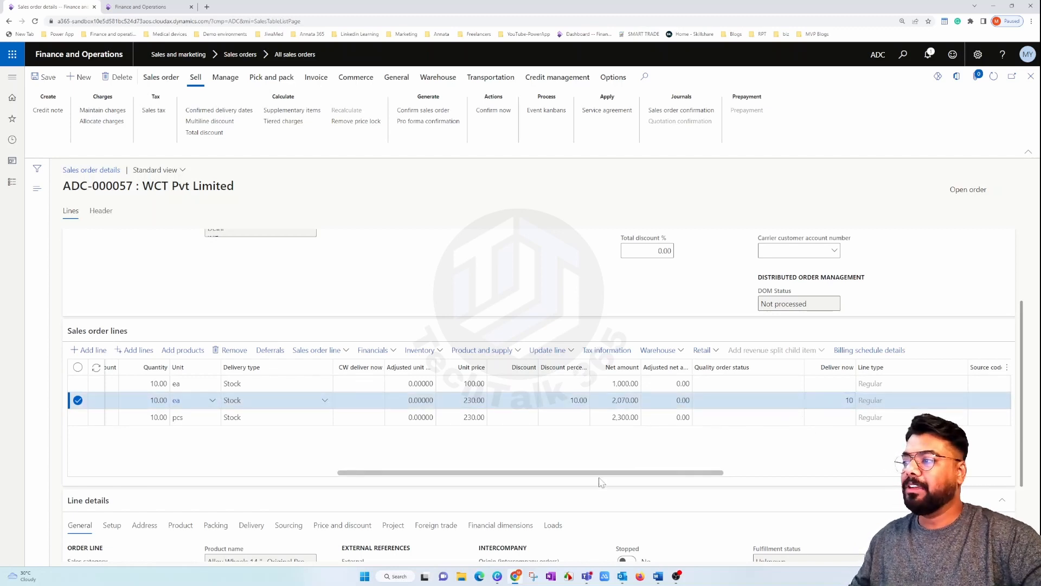
# Compare the ordered quantity, unit price and Deliver now quantity of the alloy wheels line with the other order lines.
pyautogui.moveTo(362, 472); pyautogui.dragTo(145, 483)
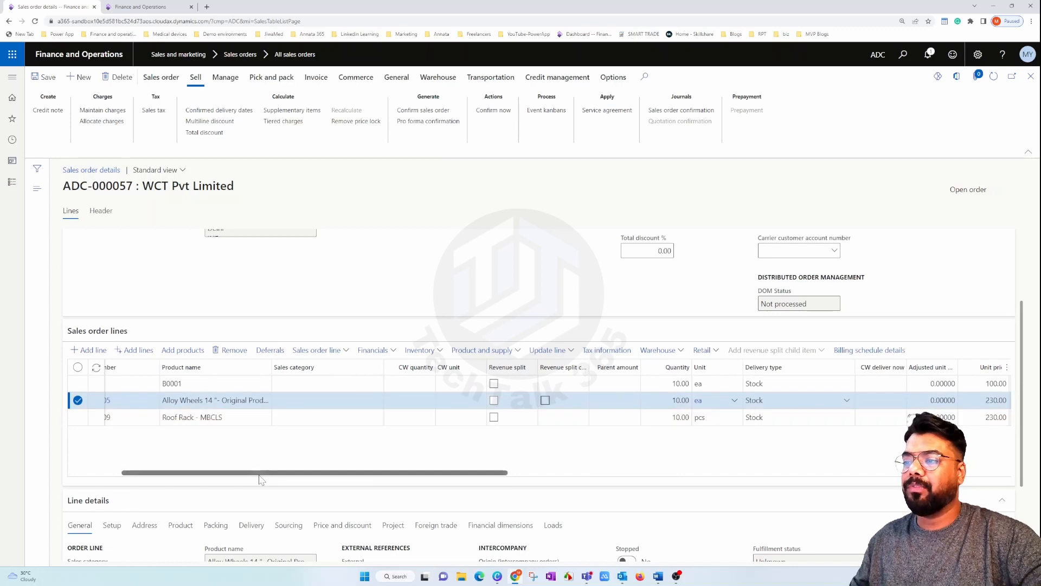
pyautogui.moveTo(255, 472); pyautogui.dragTo(430, 495)
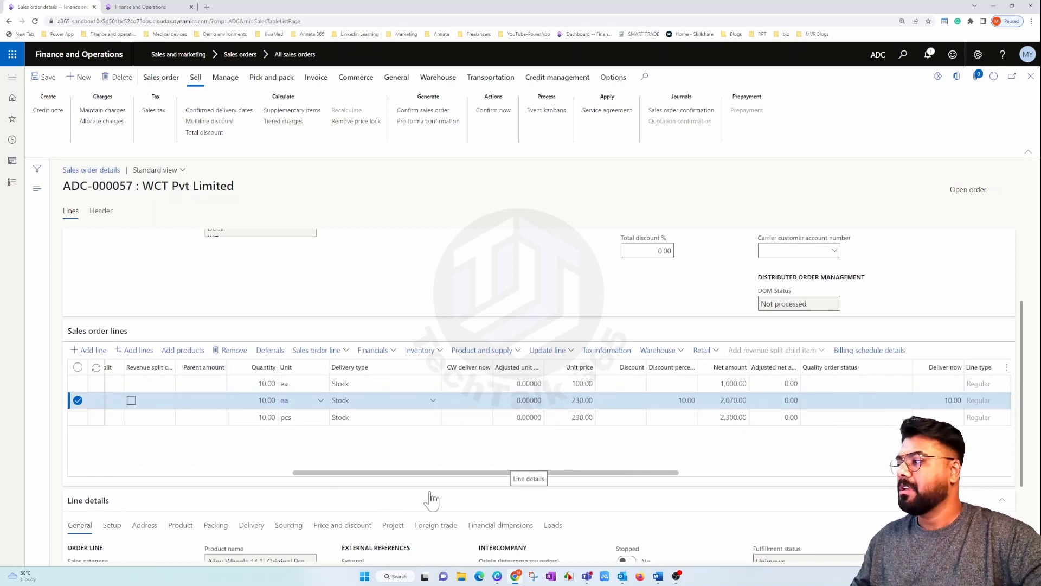
pyautogui.moveTo(660, 476); pyautogui.dragTo(728, 475)
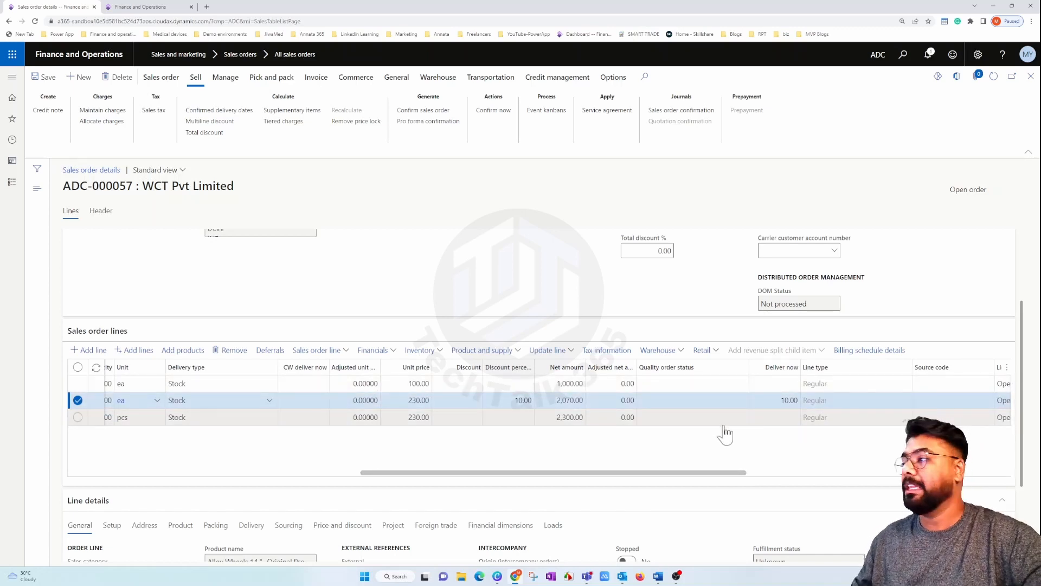
pyautogui.click(775, 400)
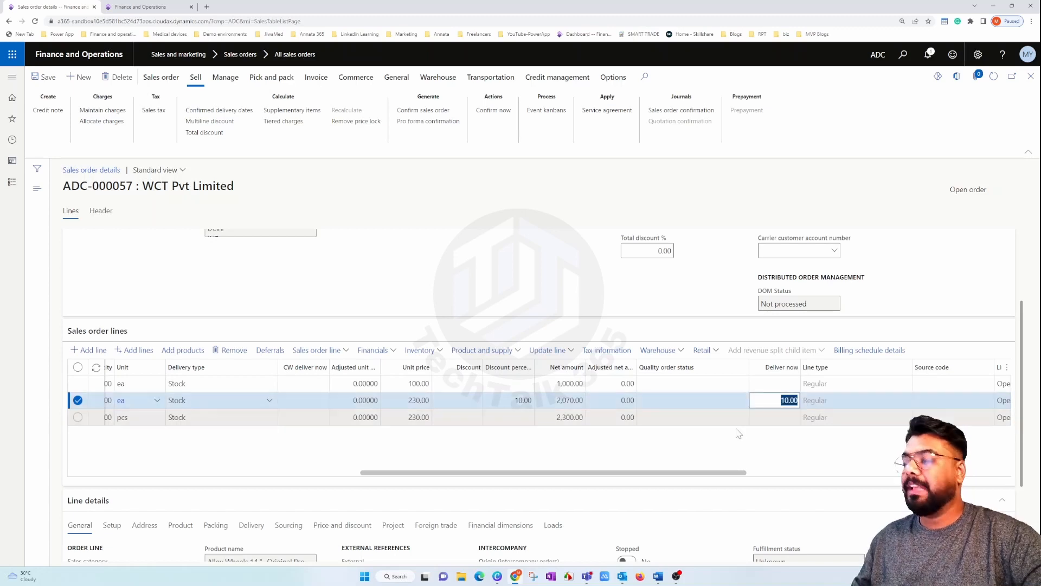
pyautogui.press('Home')
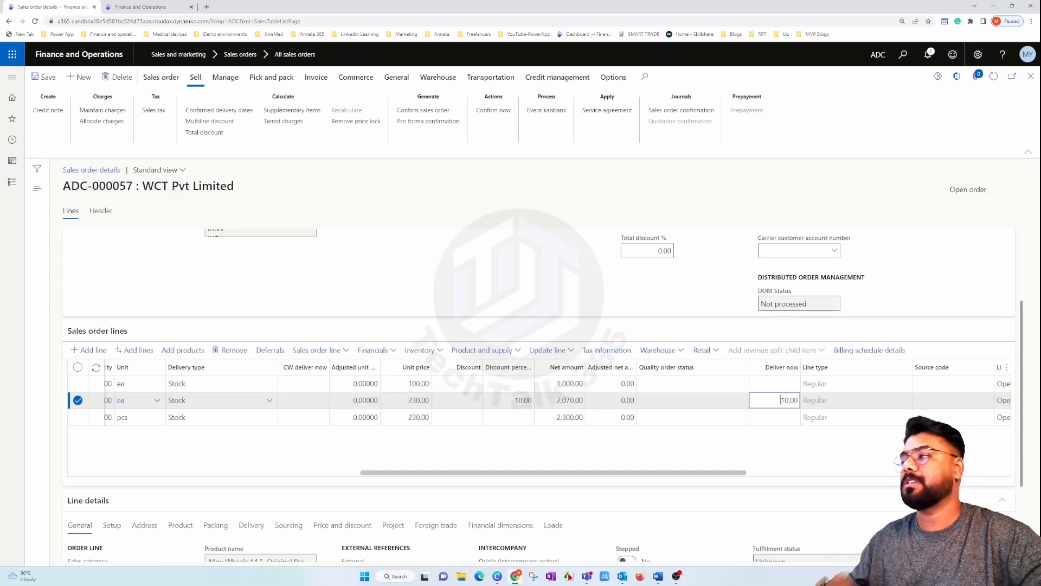
pyautogui.moveTo(781, 401); pyautogui.dragTo(803, 417)
pyautogui.click(774, 467)
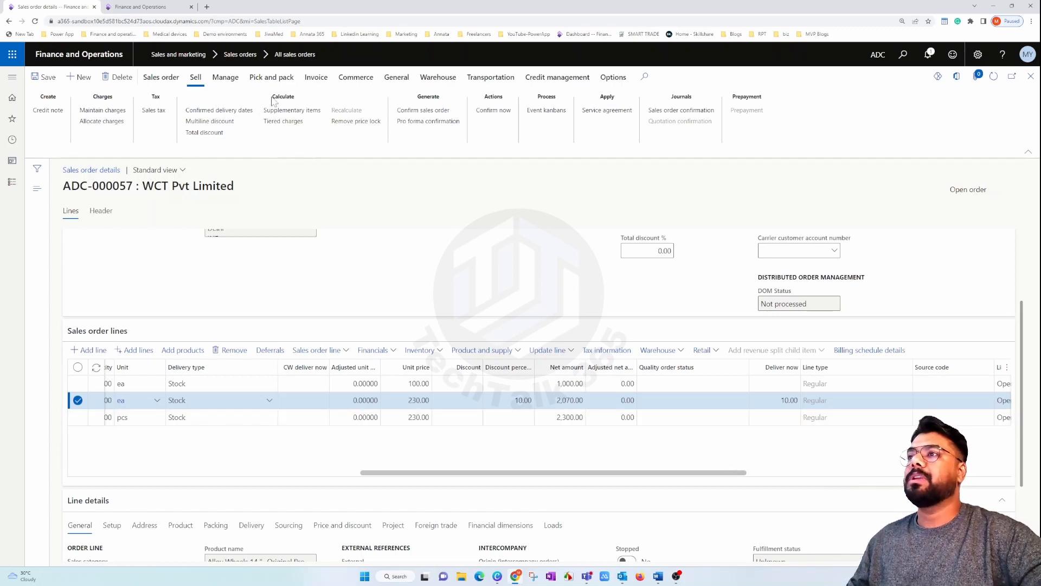
# Start generating a picking list for the sales order, enable Print picking list and check the lines it includes.
pyautogui.click(271, 77)
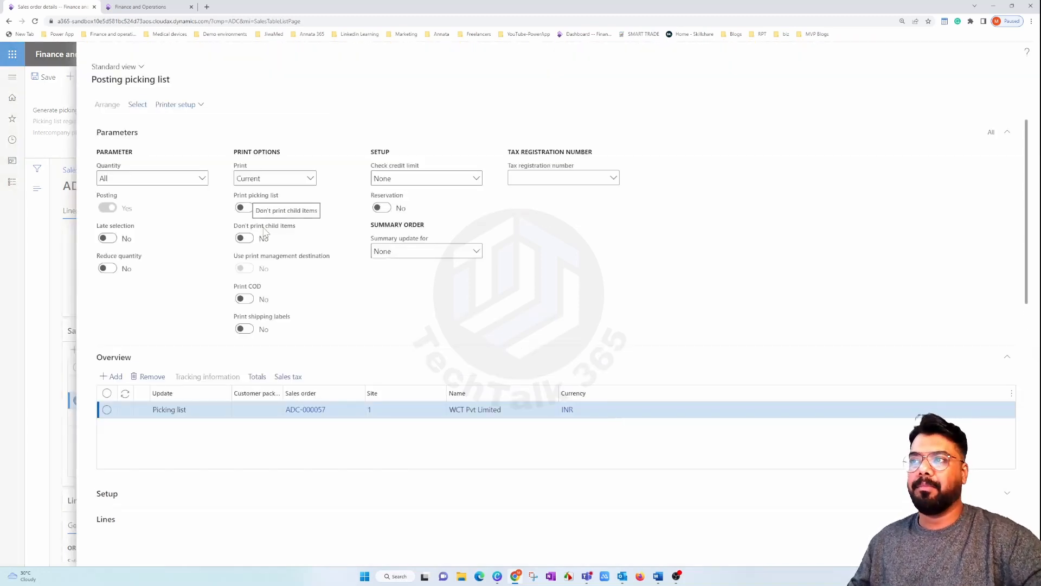
pyautogui.click(243, 208)
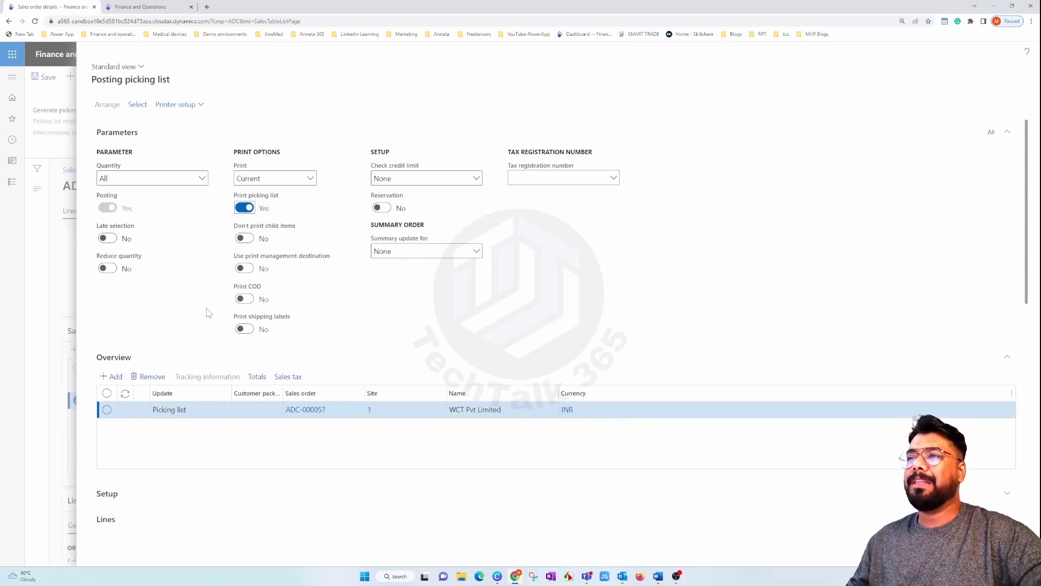
pyautogui.scroll(-4, 215, 309)
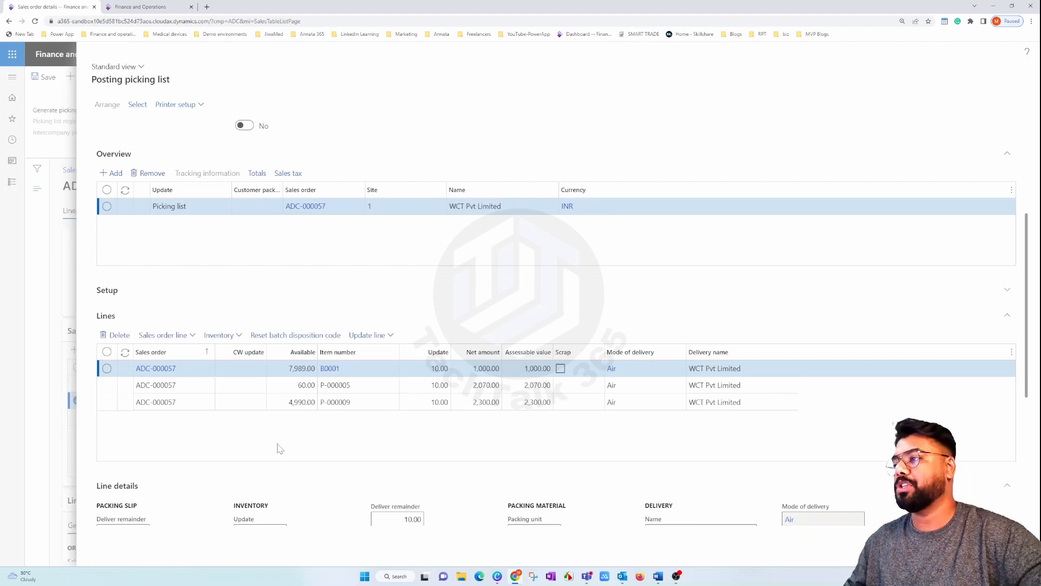
pyautogui.scroll(4, 274, 315)
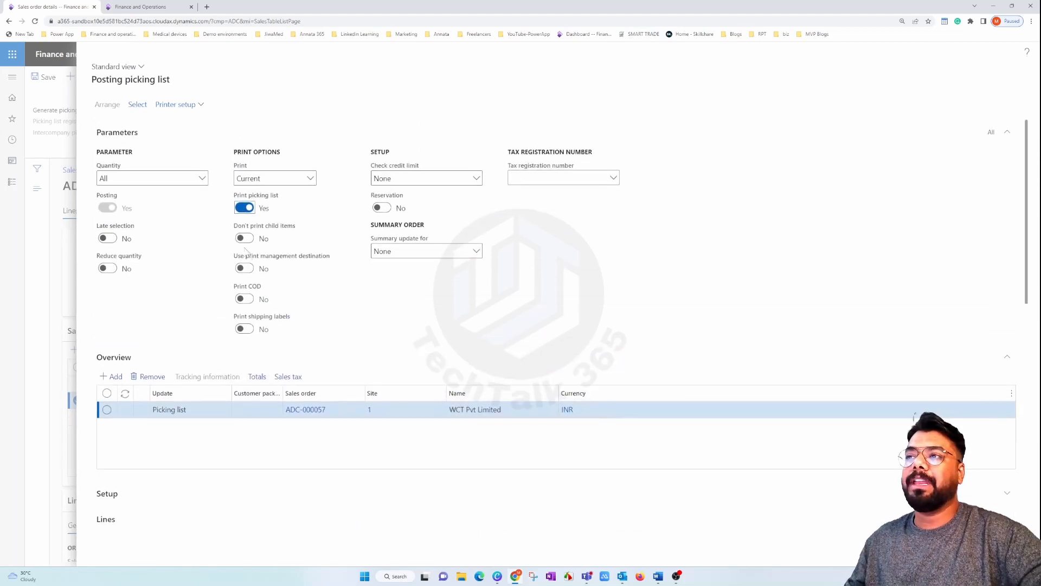
# Set the picking list quantity parameter to Deliver now and check the included lines and their details.
pyautogui.click(201, 179)
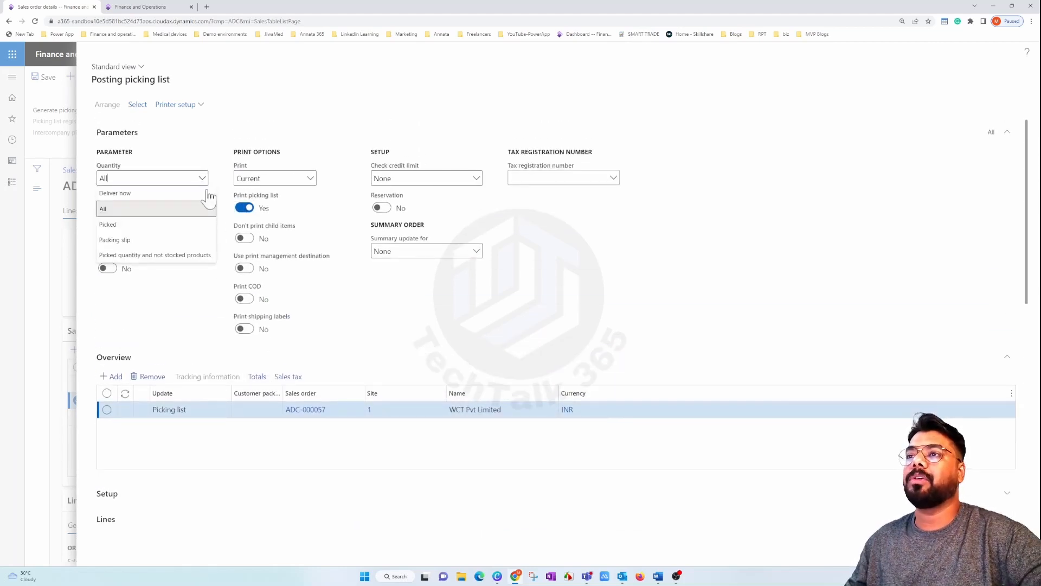
pyautogui.click(163, 217)
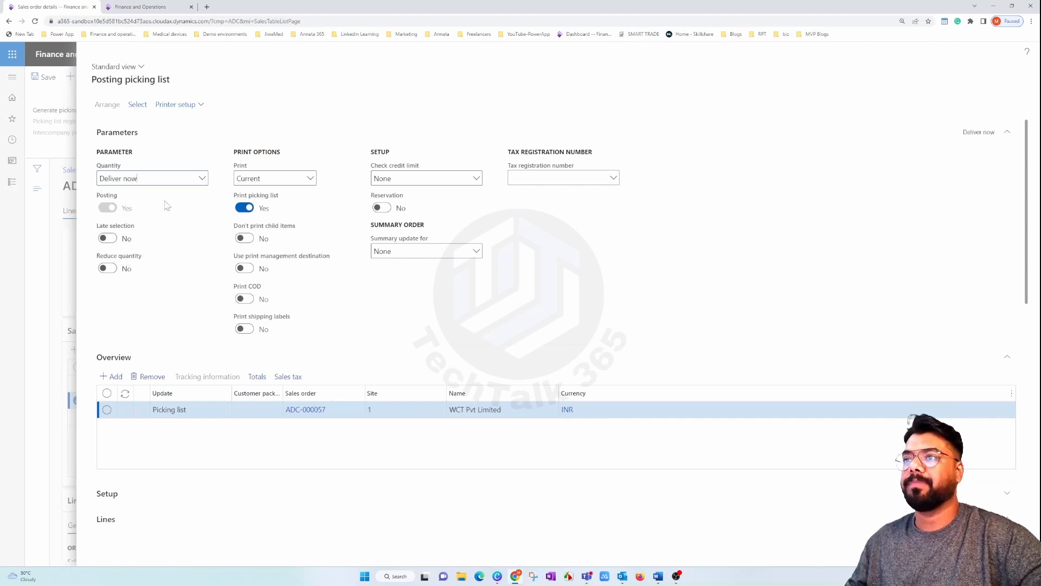
pyautogui.scroll(-3, 179, 313)
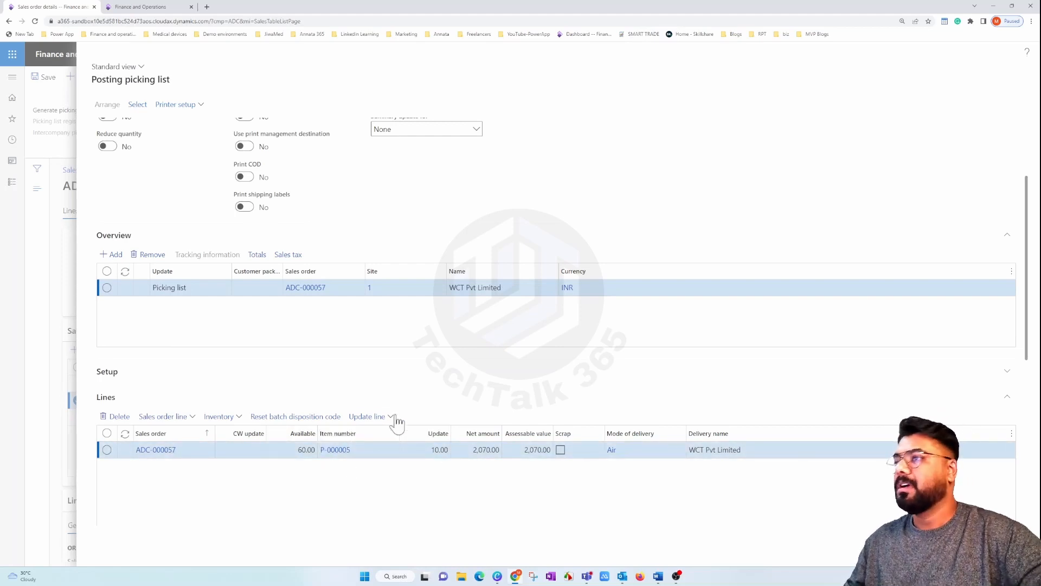
pyautogui.scroll(-2, 201, 443)
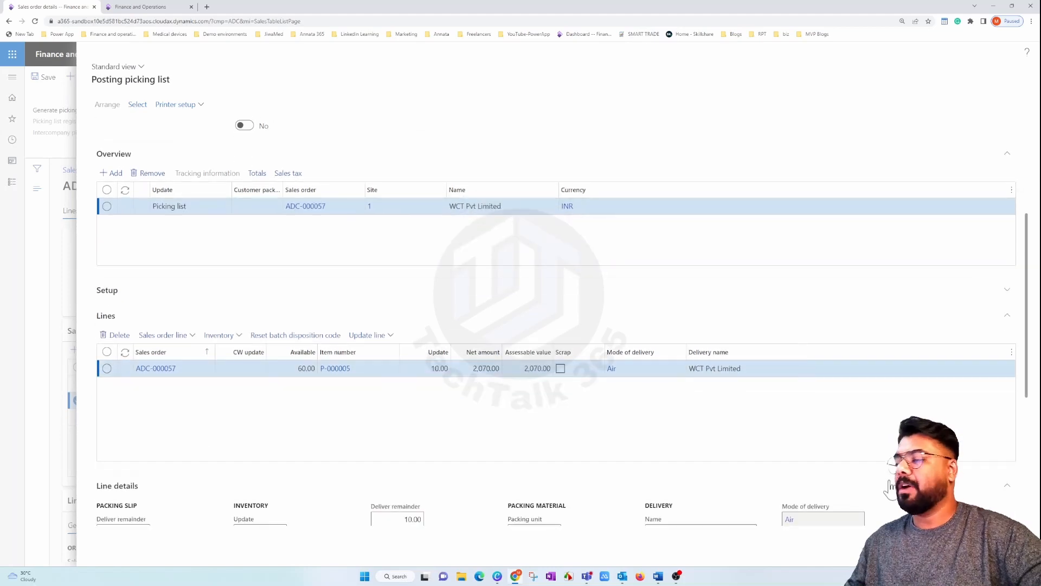
pyautogui.scroll(-2, 670, 488)
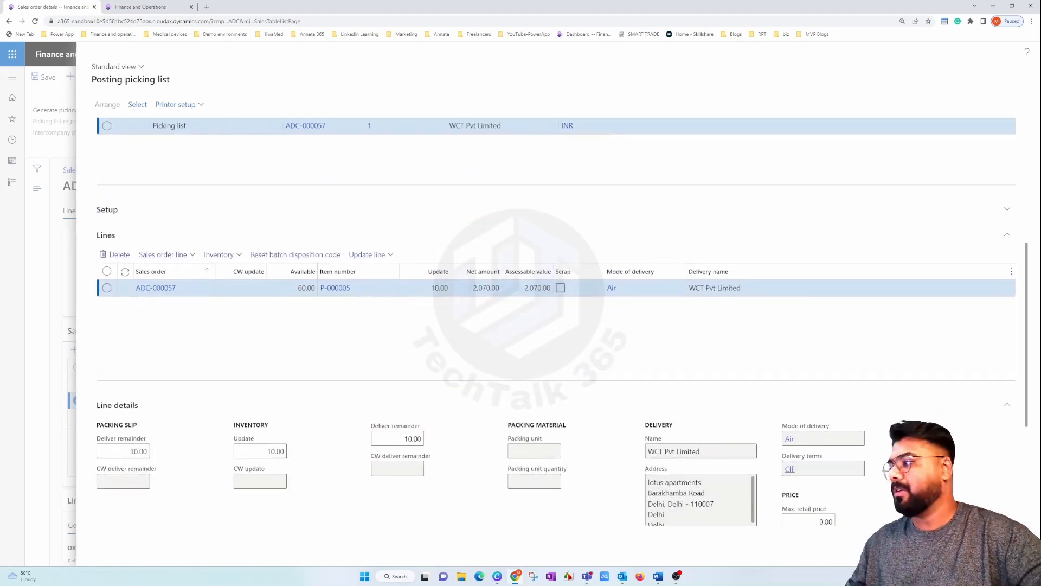
# Post the picking list with printing to screen and close the printed document after checking it.
pyautogui.click(958, 548)
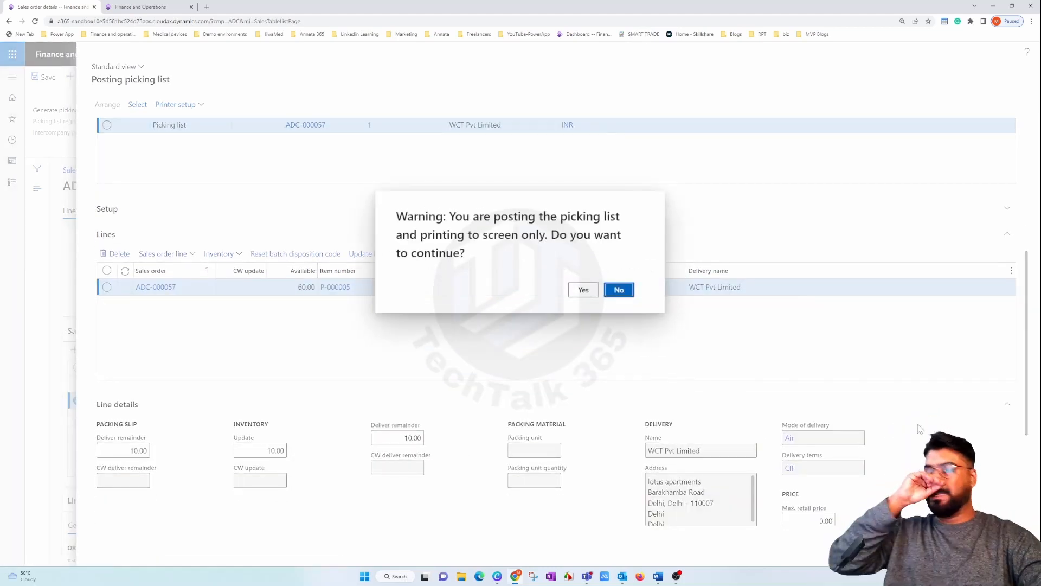
pyautogui.click(584, 290)
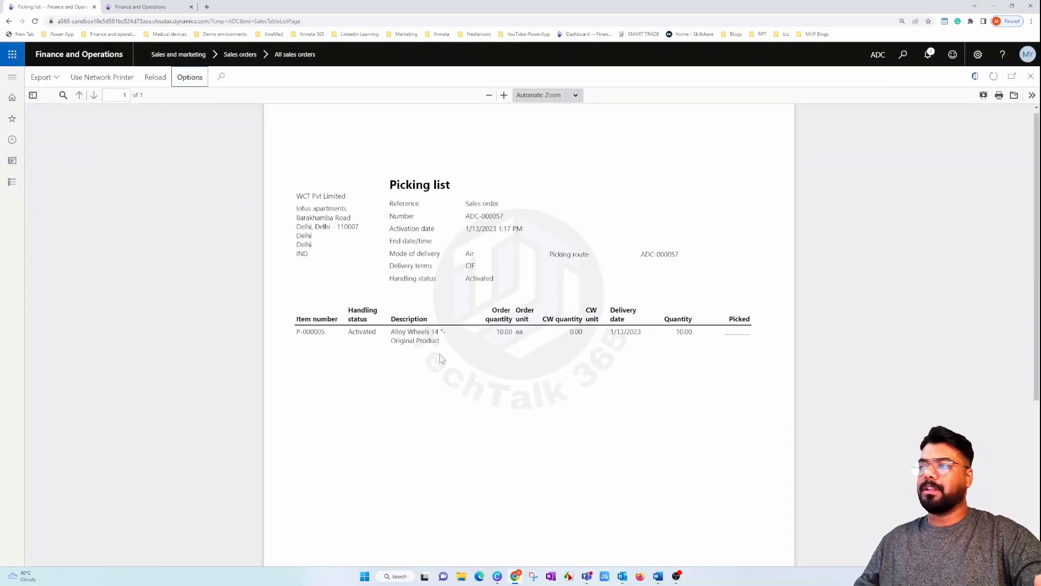
pyautogui.click(713, 343)
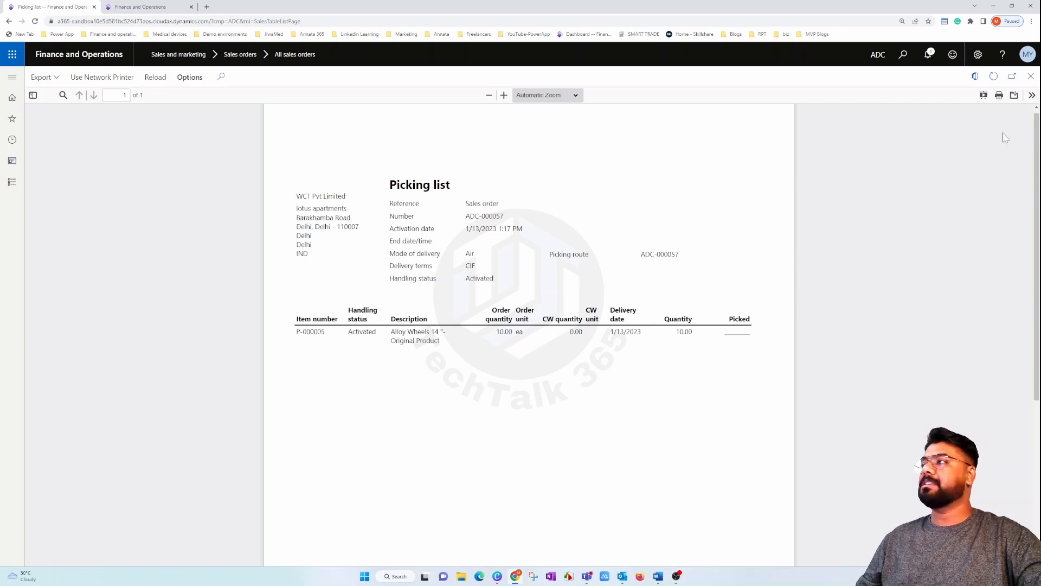
pyautogui.click(1031, 76)
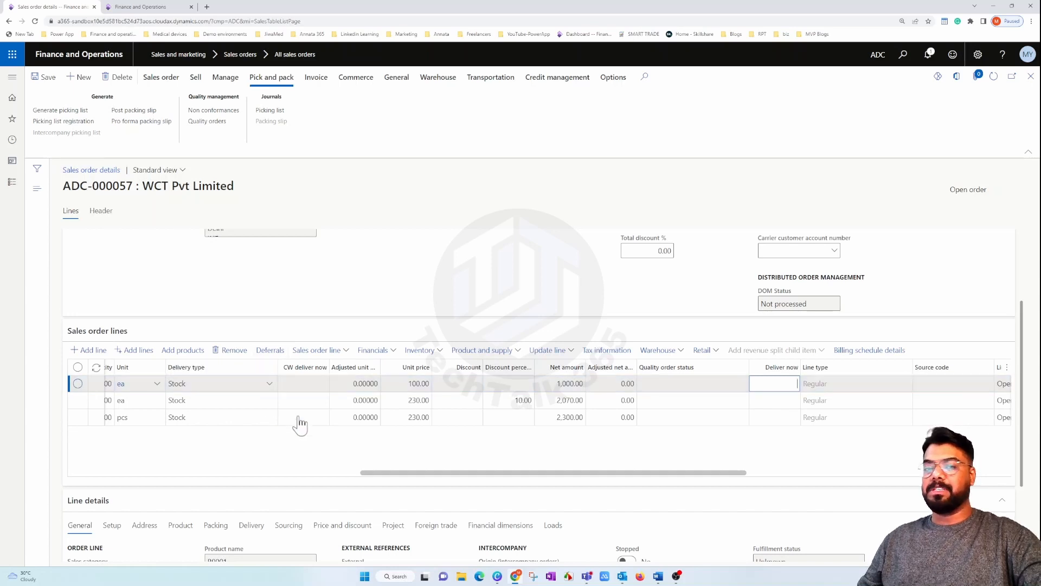
# Register the picking of item P-000005 in the order's picking list registration and return to the sales order.
pyautogui.click(63, 123)
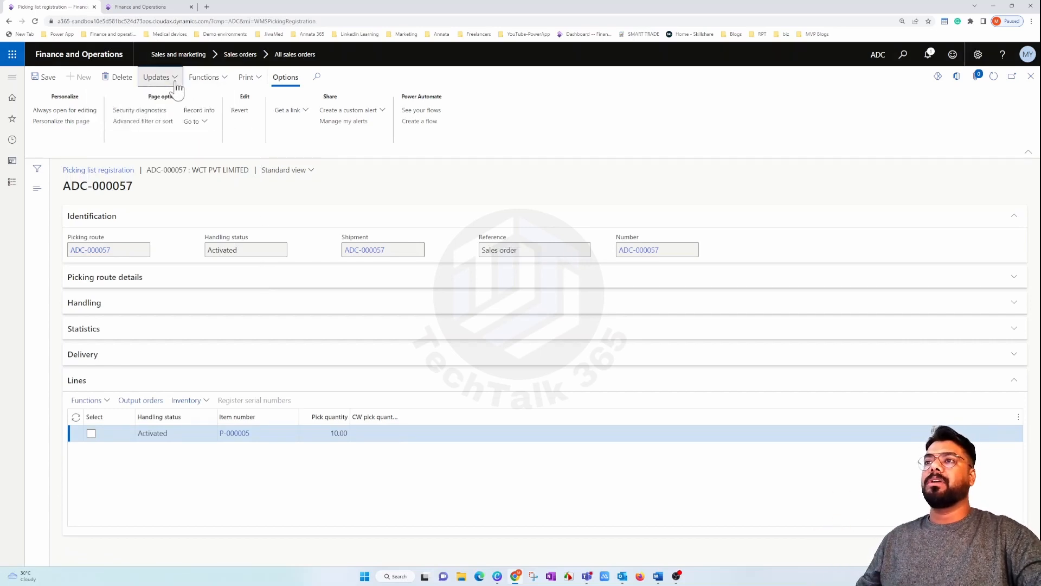
pyautogui.click(140, 433)
pyautogui.click(164, 488)
pyautogui.click(1030, 76)
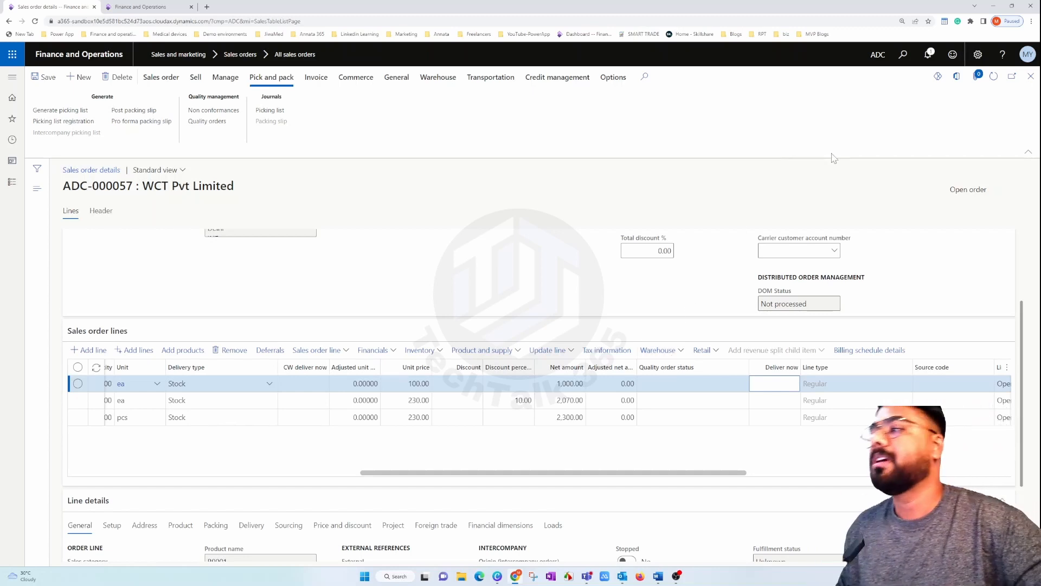
# Post the packing slip with the recommended quantity option Picked after checking its alloy wheels line.
pyautogui.click(145, 111)
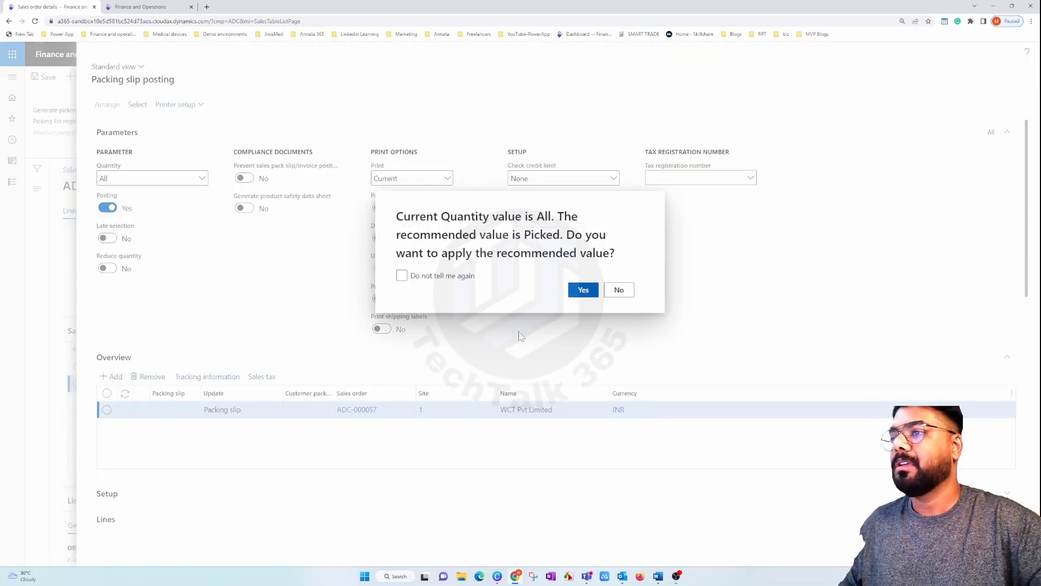
pyautogui.click(586, 292)
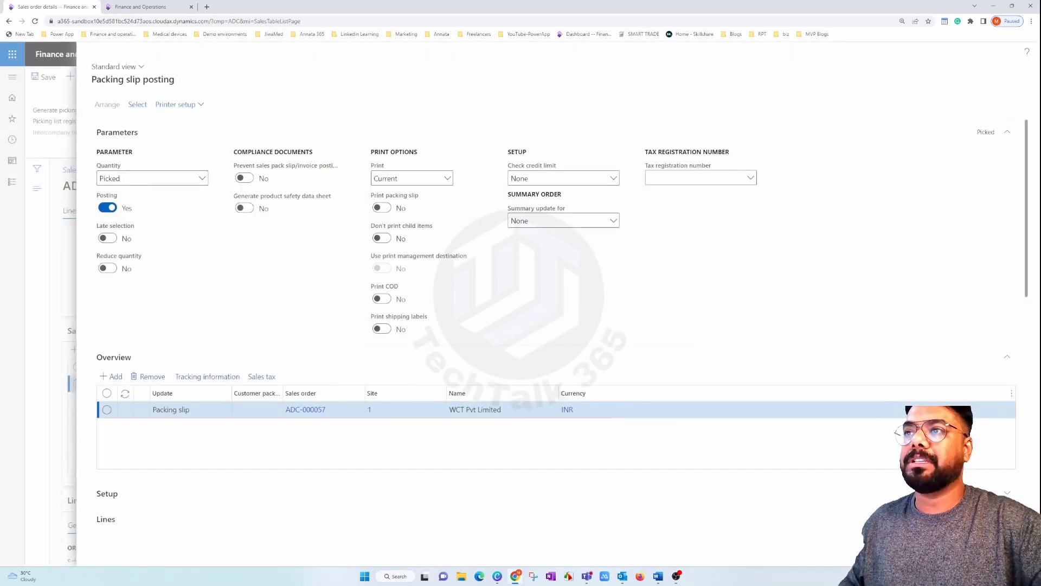
pyautogui.scroll(-3, 187, 304)
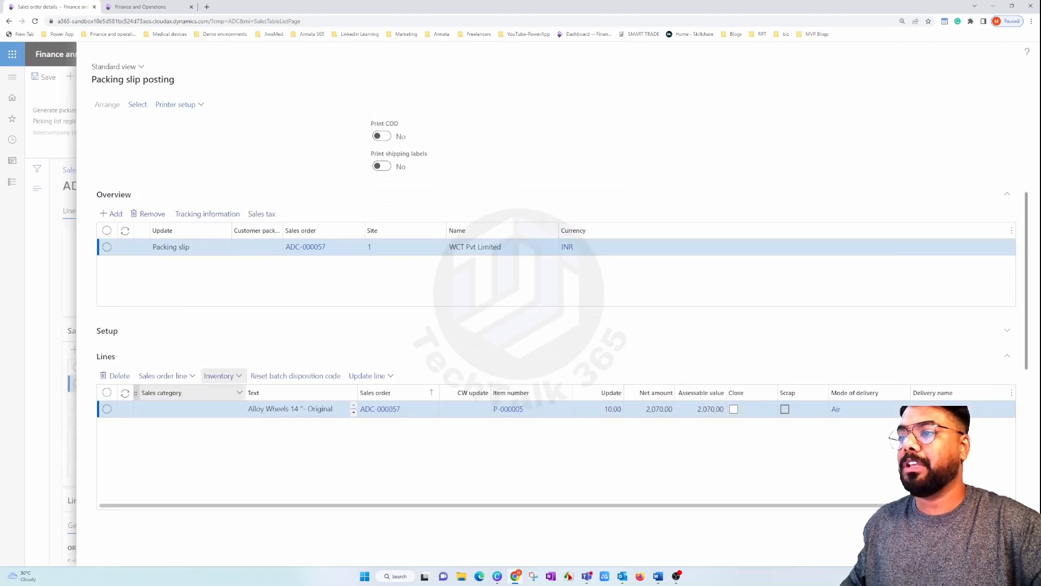
pyautogui.scroll(3, 326, 440)
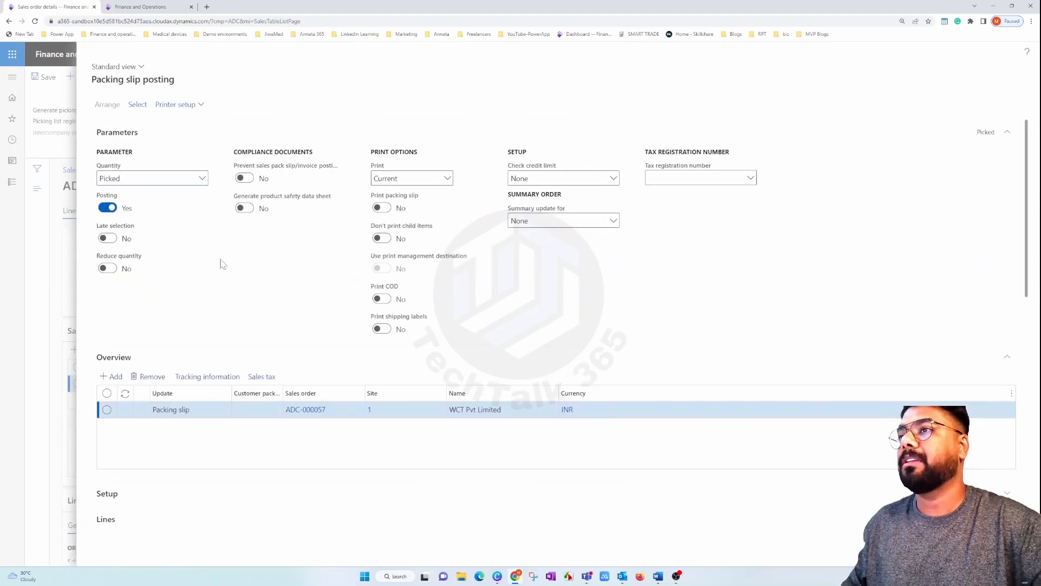
pyautogui.scroll(-5, 242, 258)
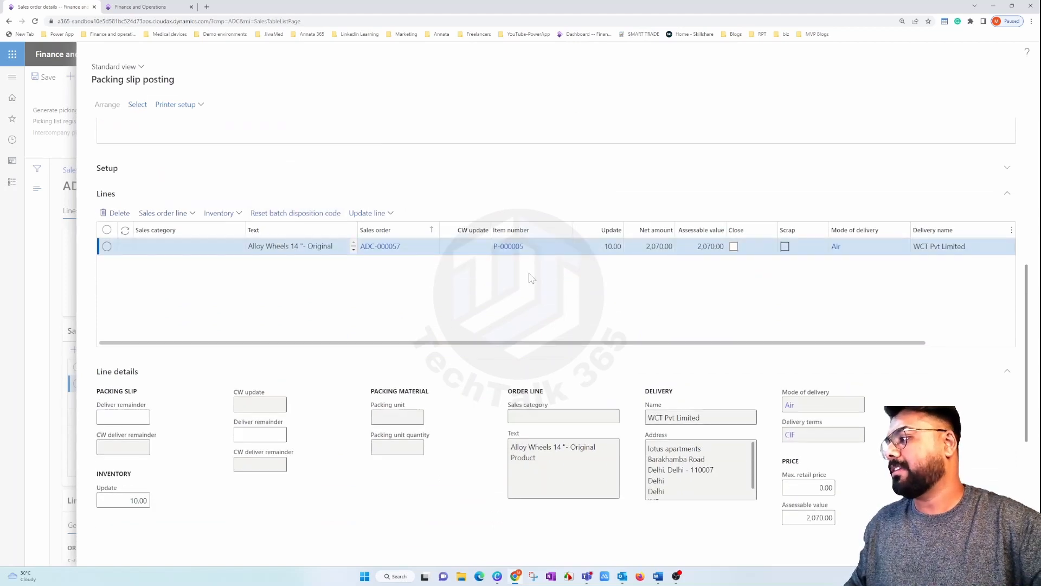
pyautogui.click(583, 294)
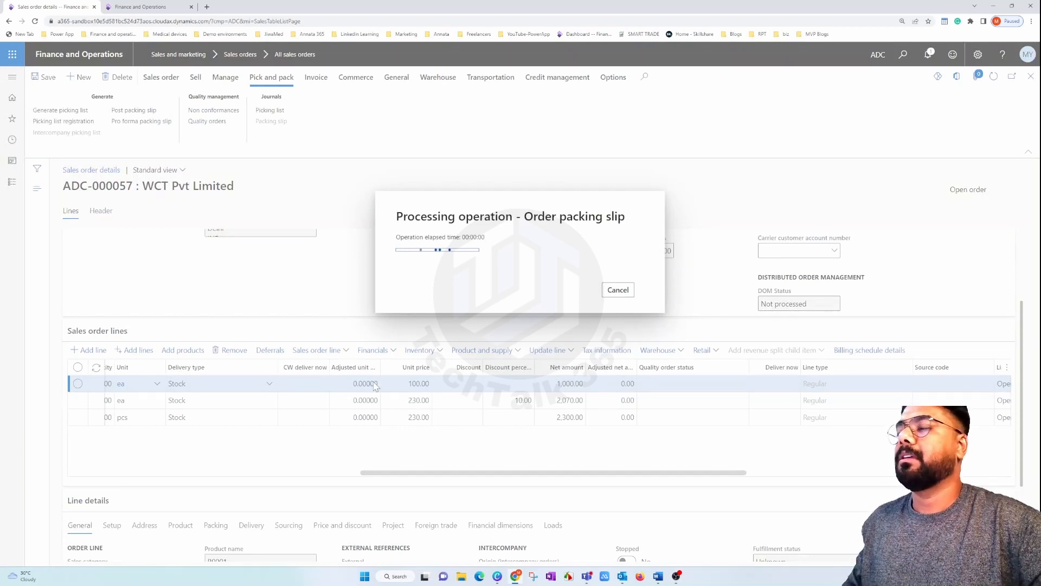
# Post the invoice for the delivered alloy wheels and close the printed invoice after checking its amount.
pyautogui.click(316, 77)
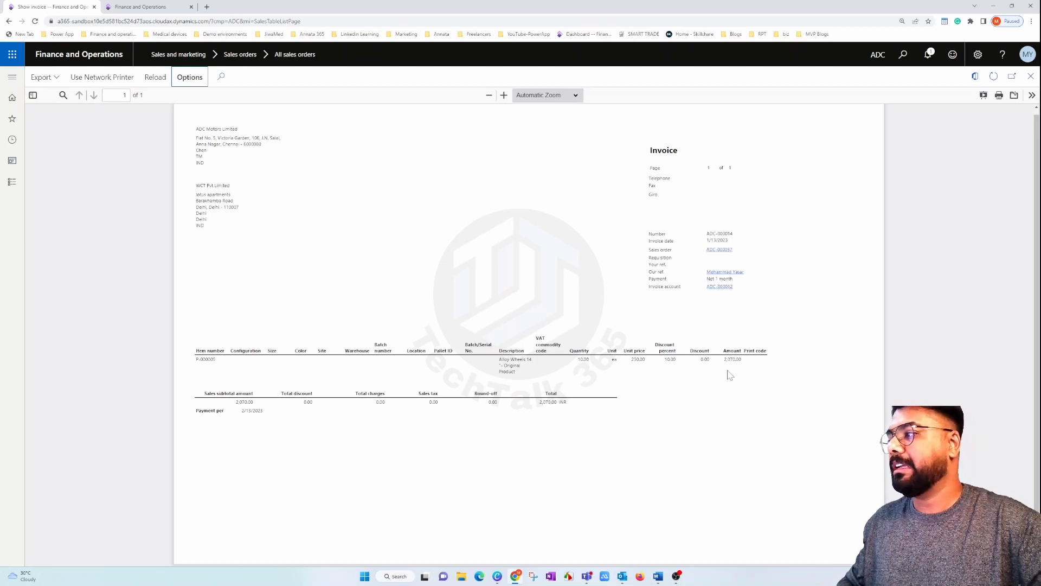
pyautogui.click(698, 403)
pyautogui.click(1031, 77)
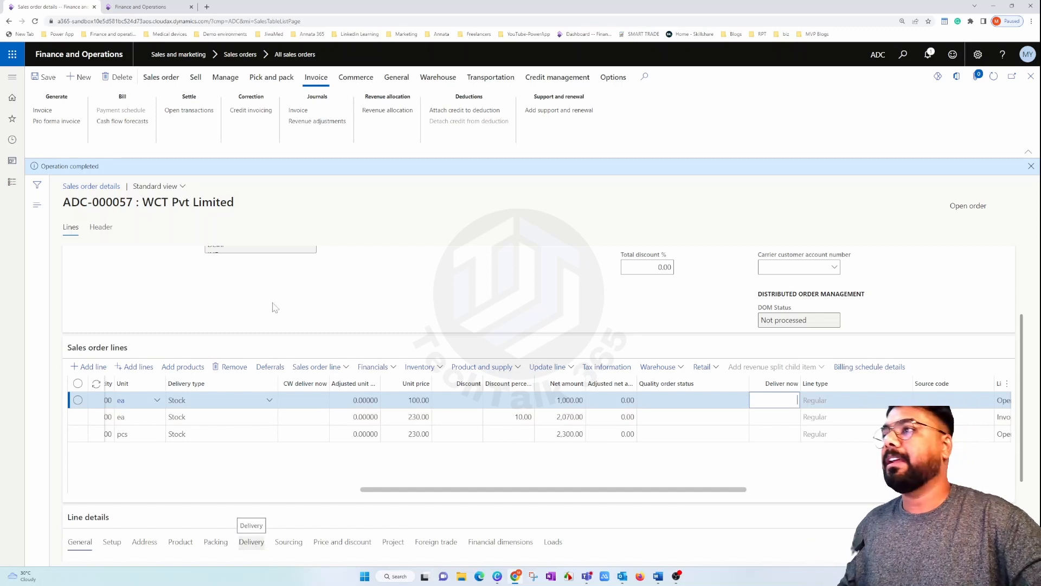
# Check the packing slip journal of the sales order and return to the order.
pyautogui.click(162, 77)
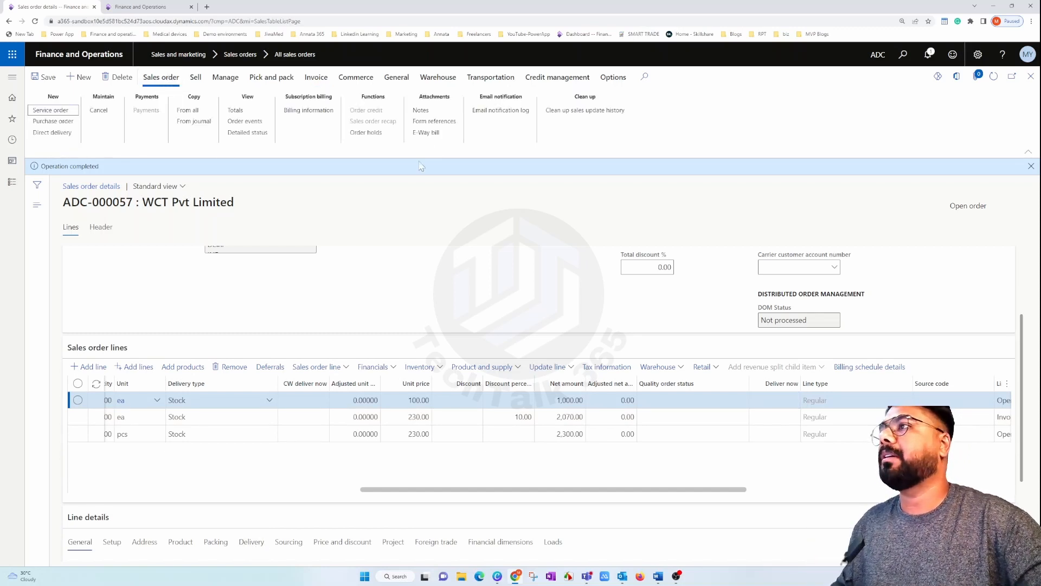
pyautogui.click(264, 78)
pyautogui.click(285, 122)
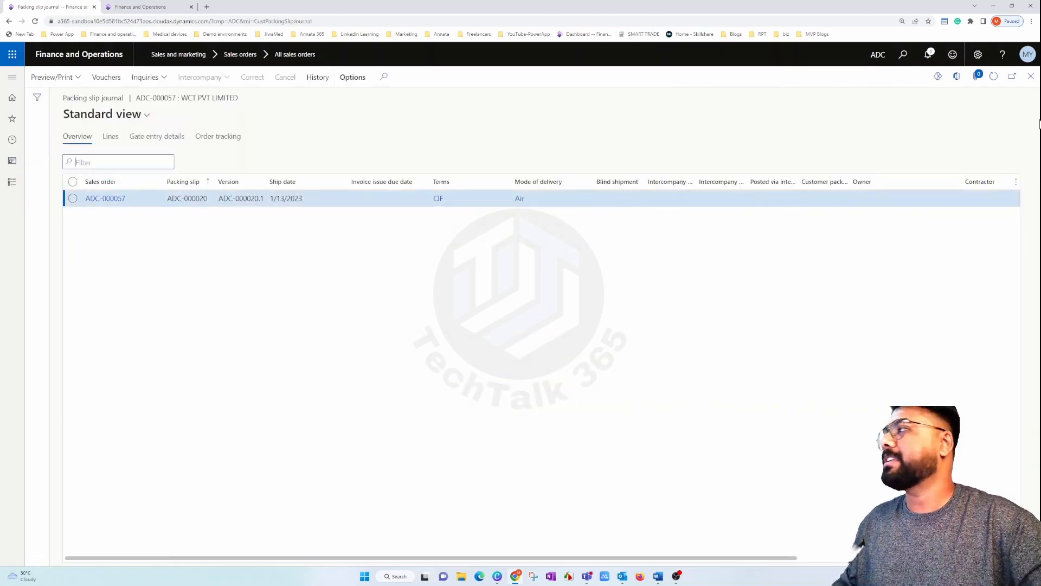
pyautogui.click(1031, 76)
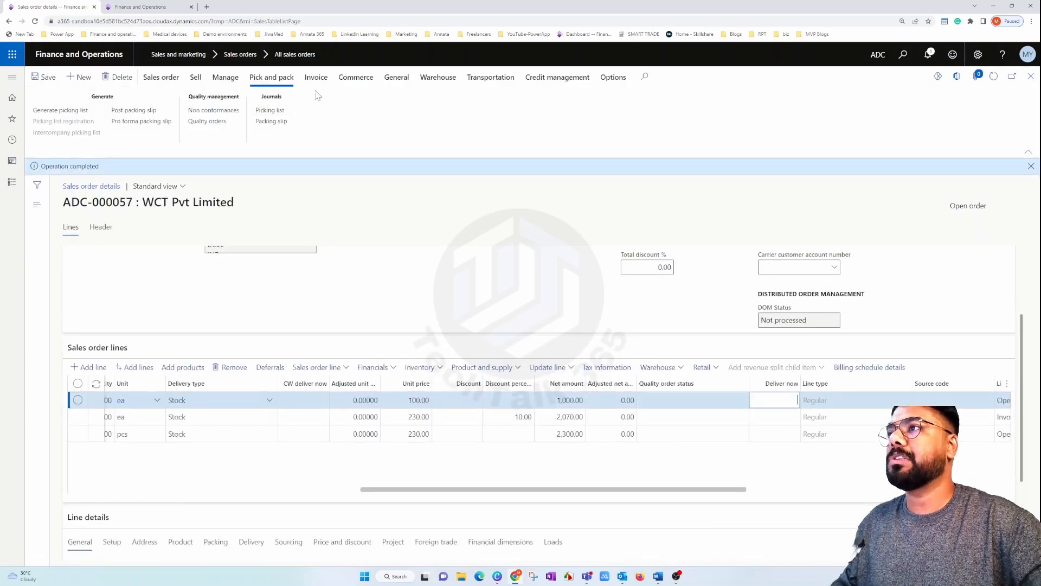
# Check the order's invoice journal and open the Line quantity overview for its order lines.
pyautogui.click(316, 77)
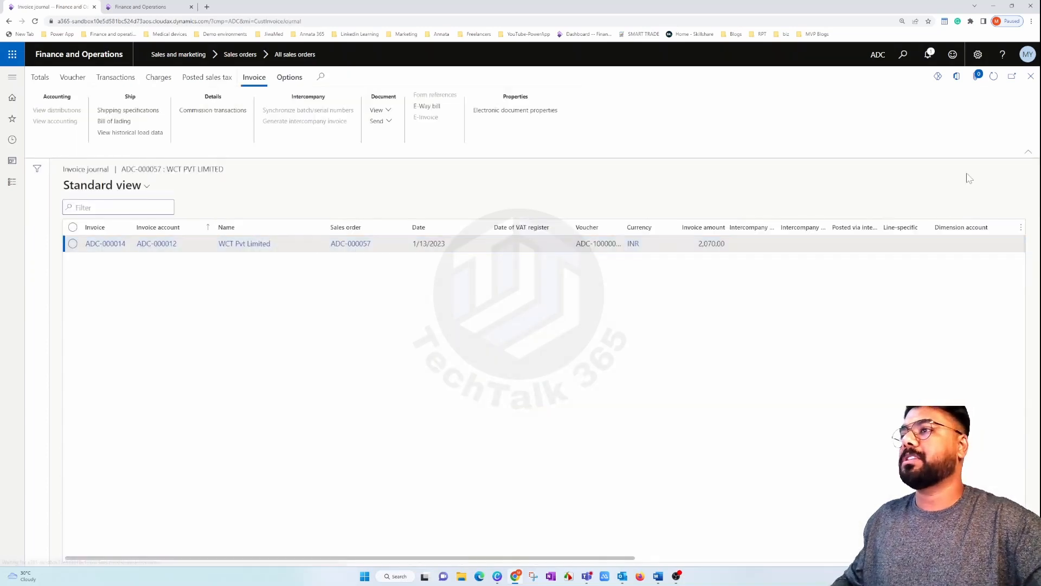
pyautogui.click(1031, 76)
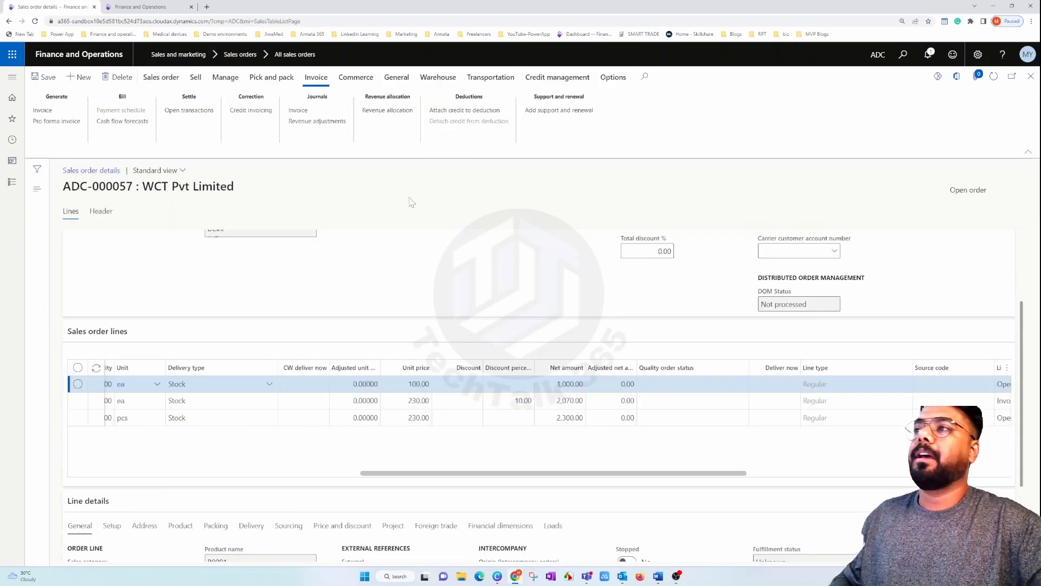
pyautogui.click(397, 77)
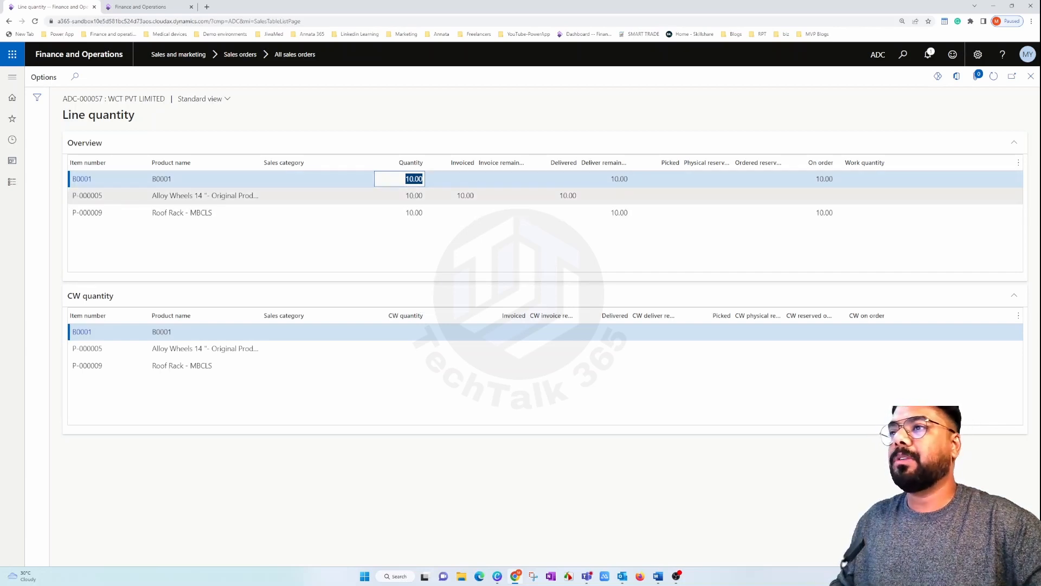
# Review the quantity, invoiced, delivered, deliver remainder and on-order figures for all three order lines, and return to the sales order.
pyautogui.click(243, 196)
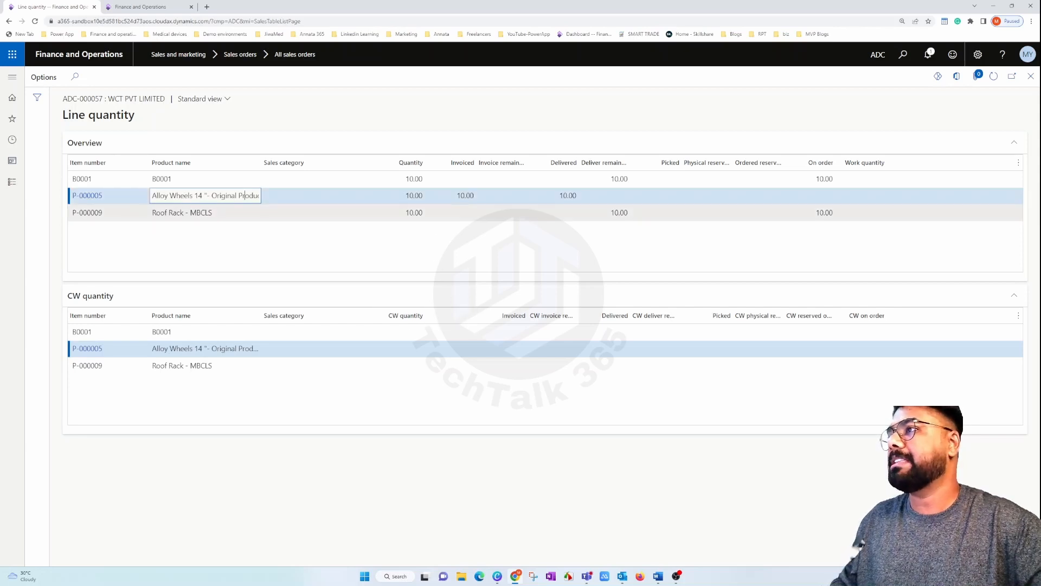
pyautogui.click(458, 195)
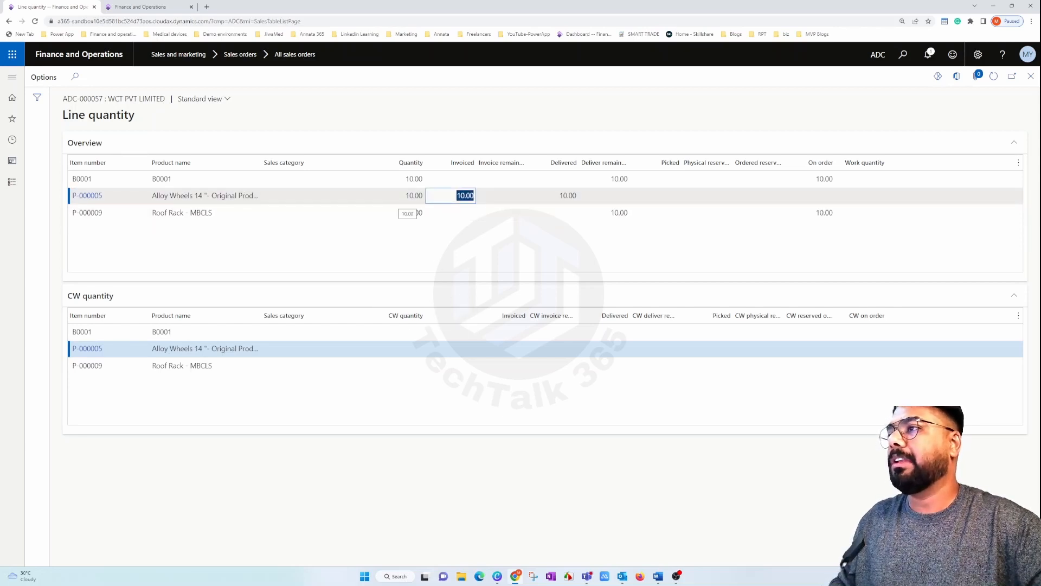
pyautogui.click(412, 195)
pyautogui.click(458, 196)
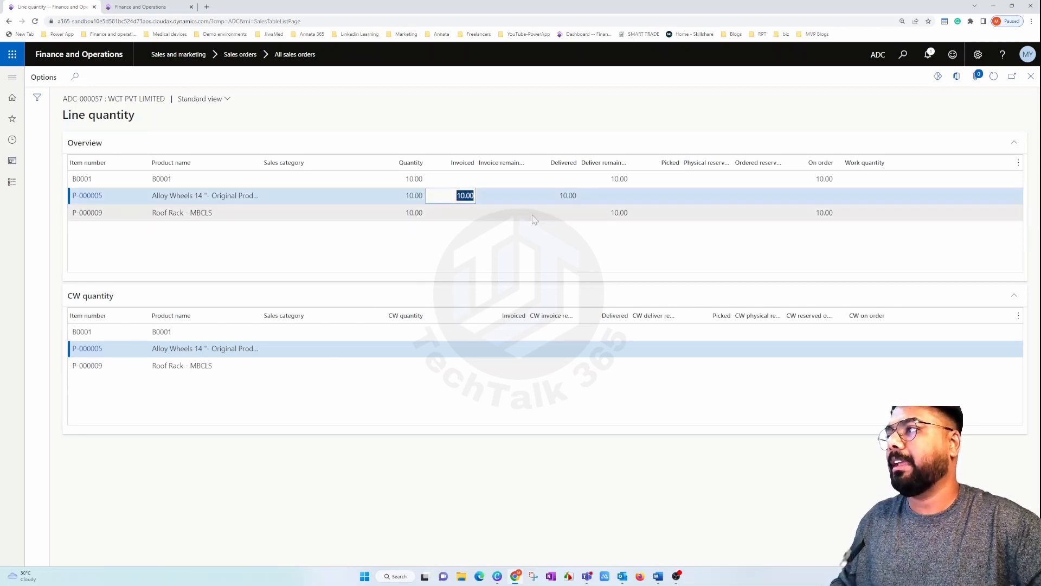
pyautogui.click(564, 196)
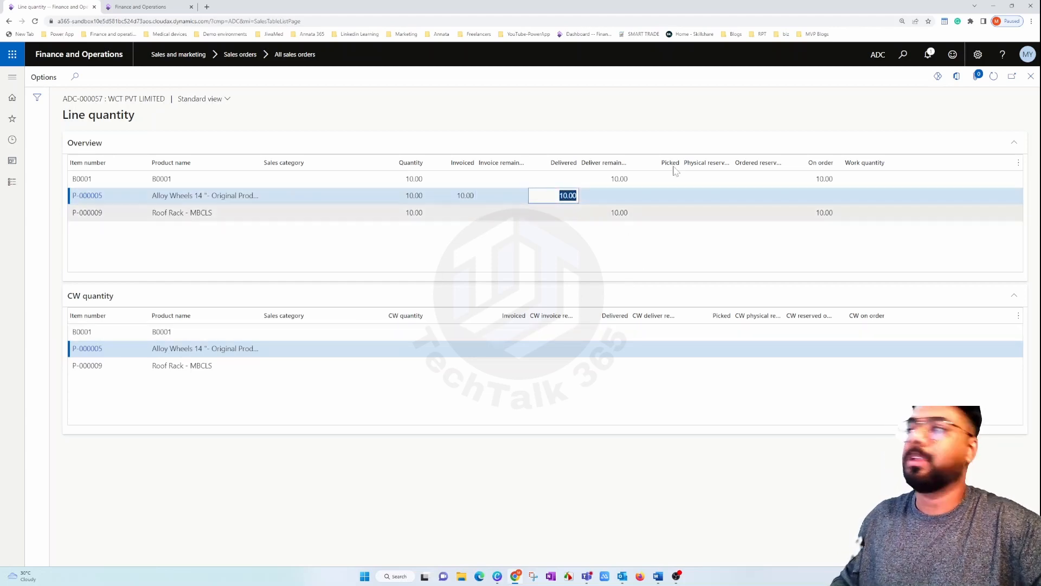
pyautogui.click(619, 179)
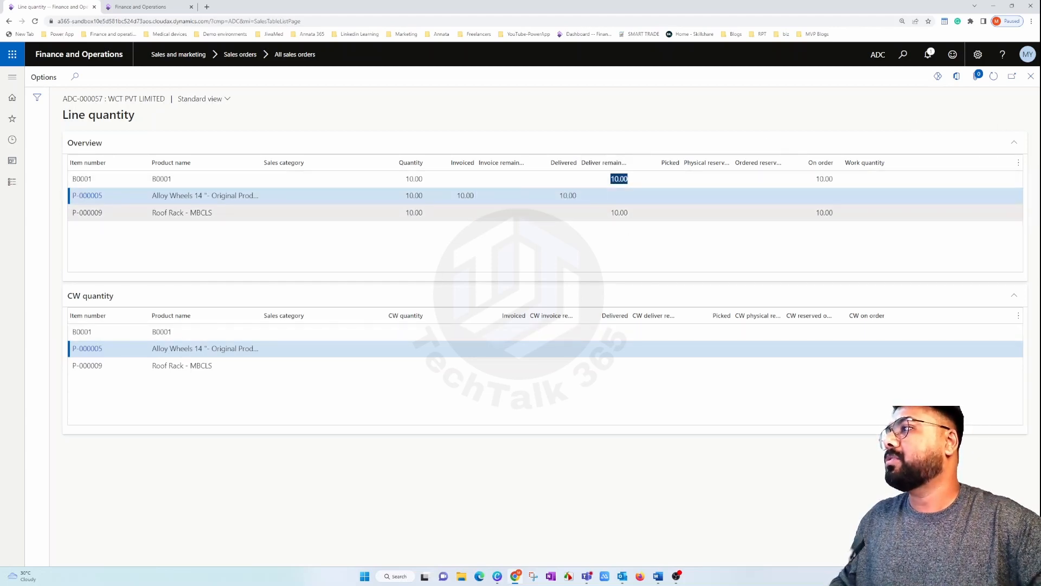
pyautogui.click(619, 213)
pyautogui.click(824, 179)
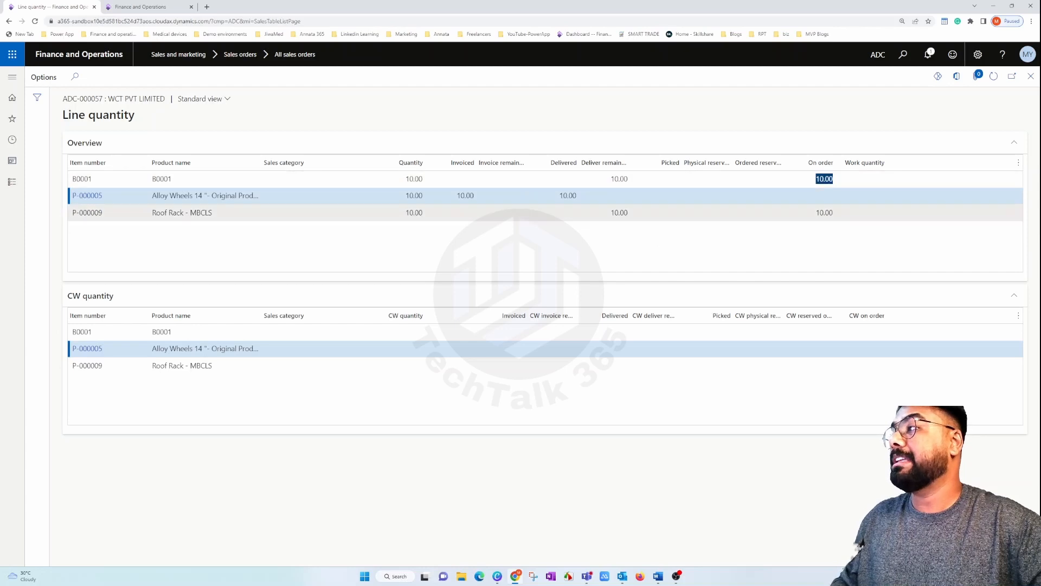
pyautogui.click(825, 212)
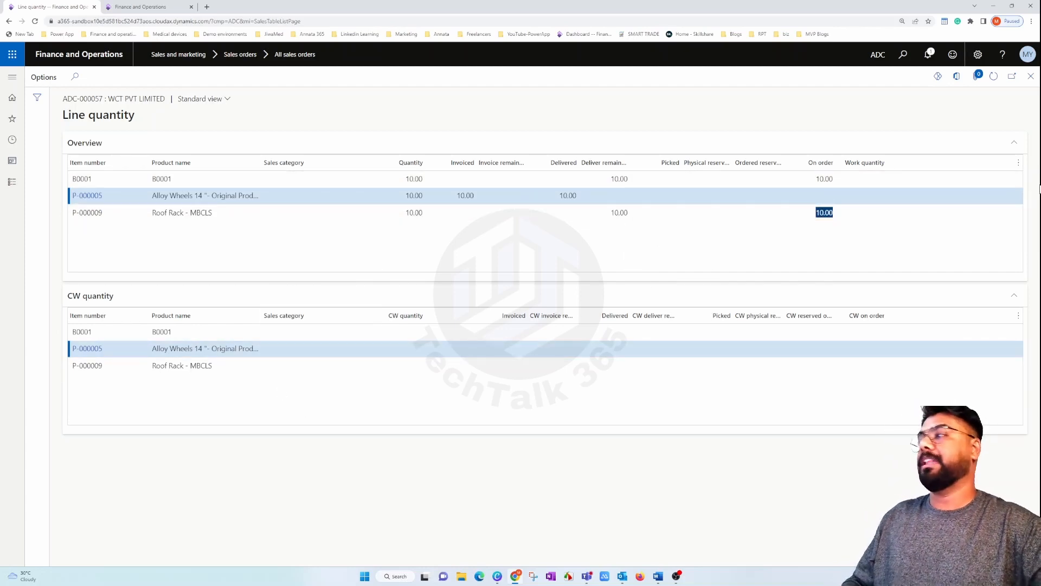
pyautogui.click(1031, 77)
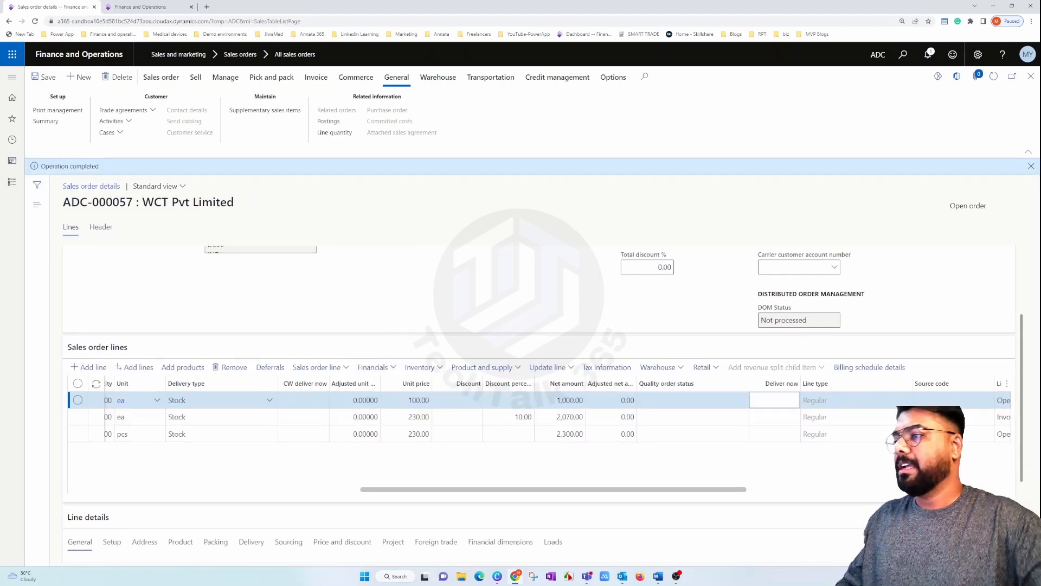
# Set Deliver now to 5 on the B0001 and Roof Rack lines and save the sales order.
pyautogui.click(457, 429)
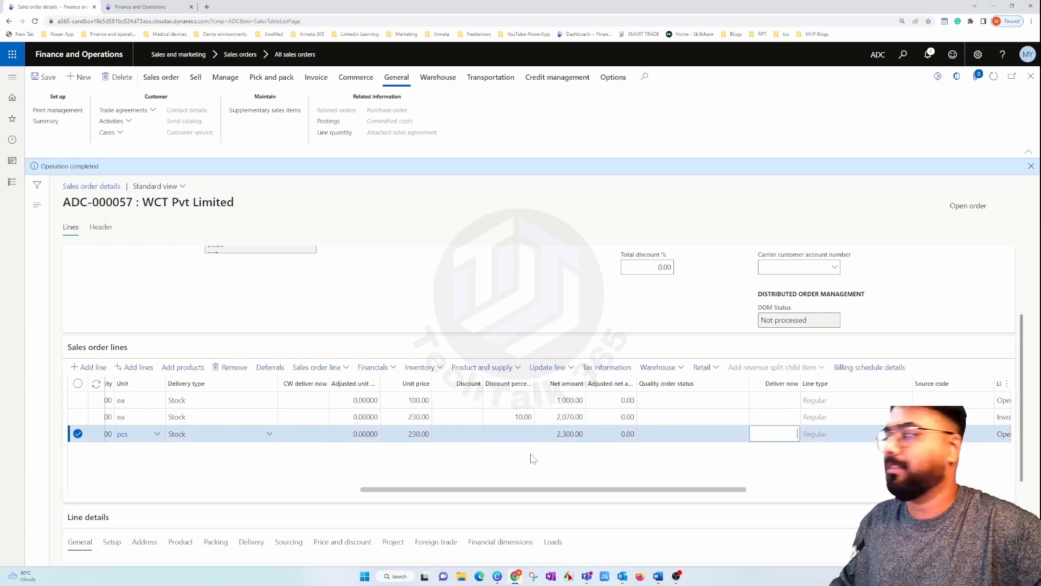
pyautogui.moveTo(593, 490); pyautogui.dragTo(552, 506)
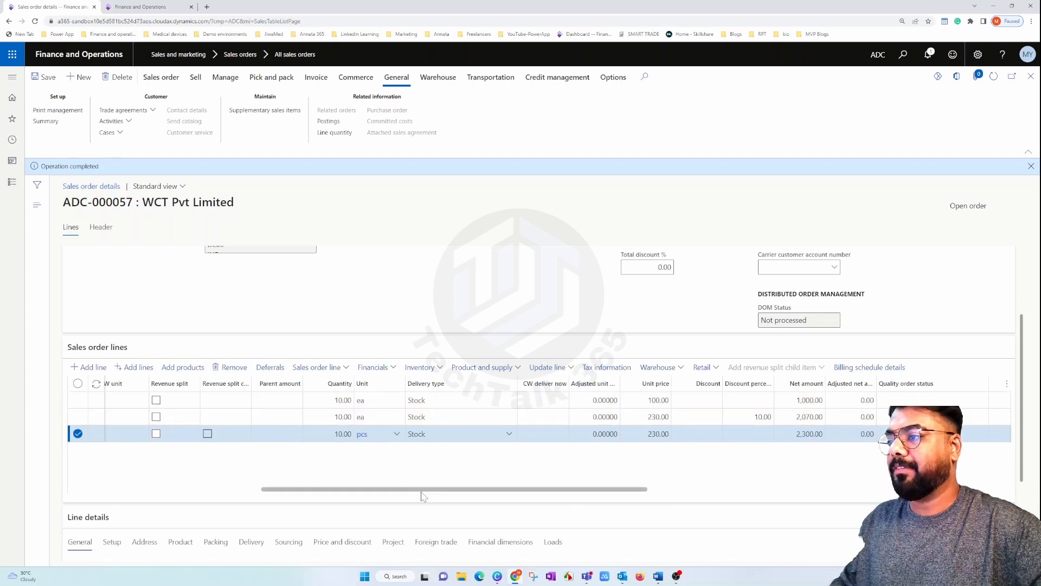
pyautogui.moveTo(434, 490); pyautogui.dragTo(582, 490)
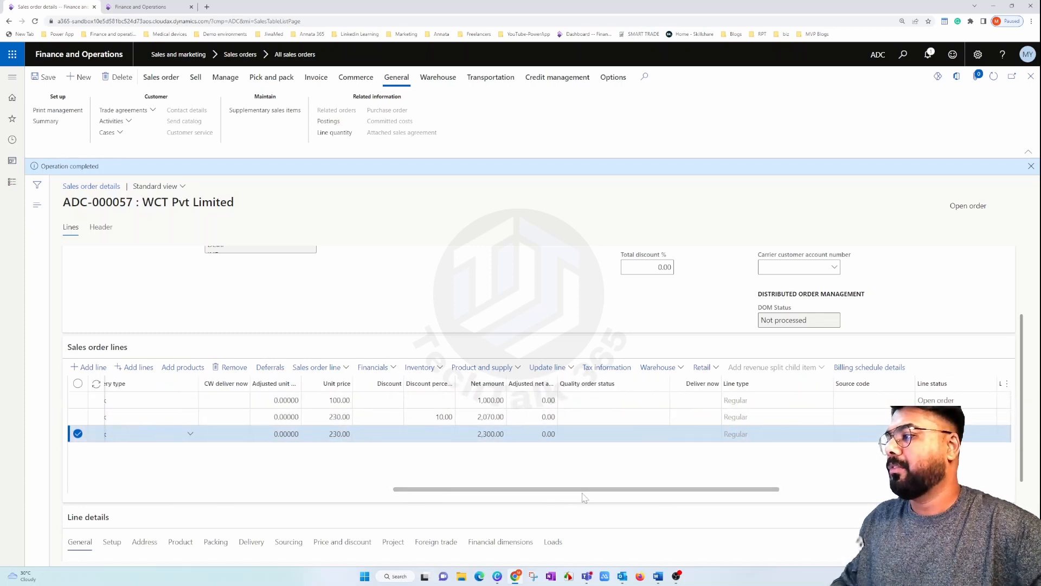
pyautogui.click(696, 400)
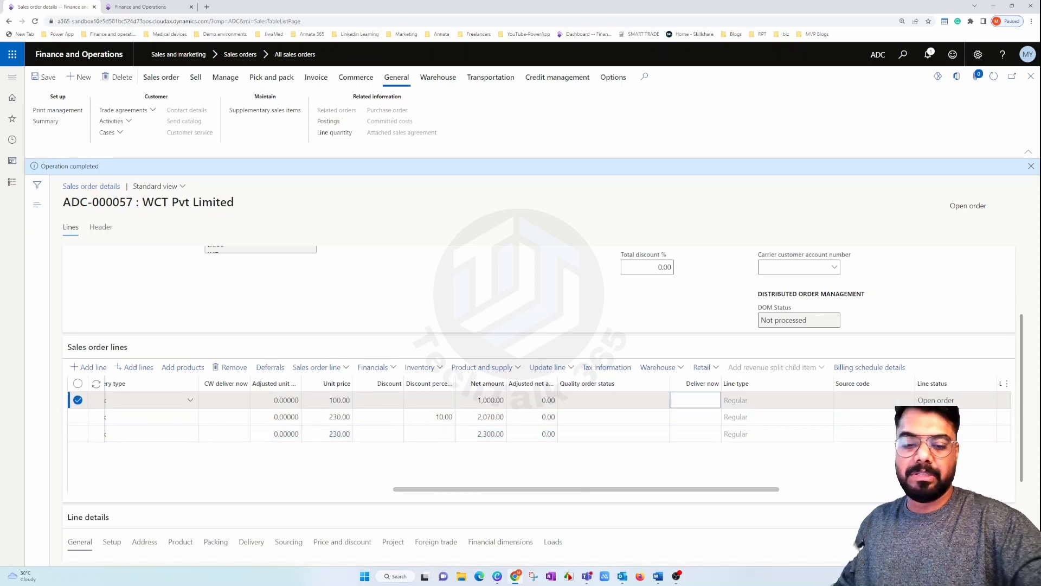
pyautogui.write('5')
pyautogui.click(695, 434)
pyautogui.write('5')
pyautogui.click(674, 469)
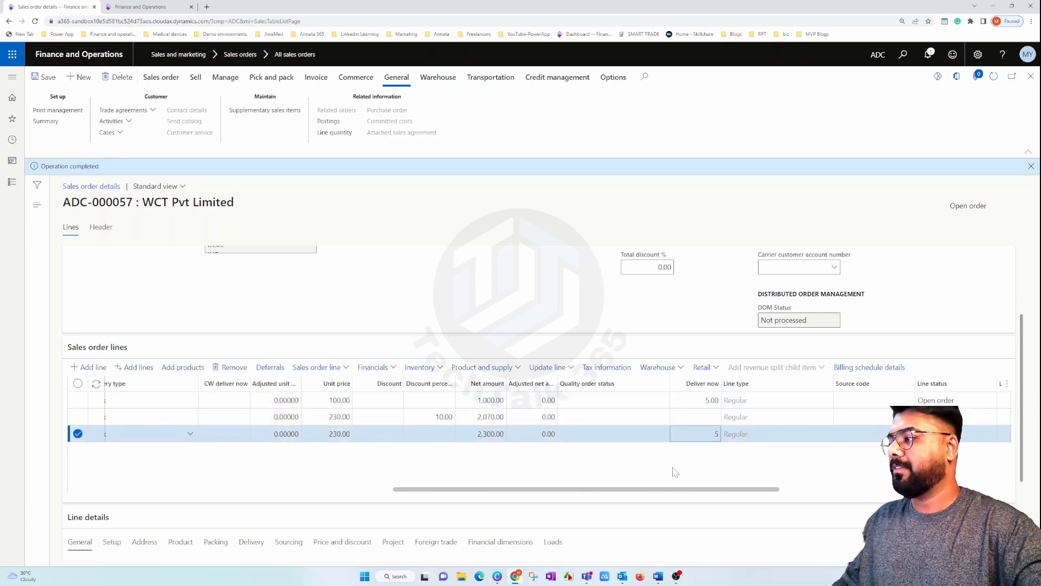
pyautogui.click(49, 79)
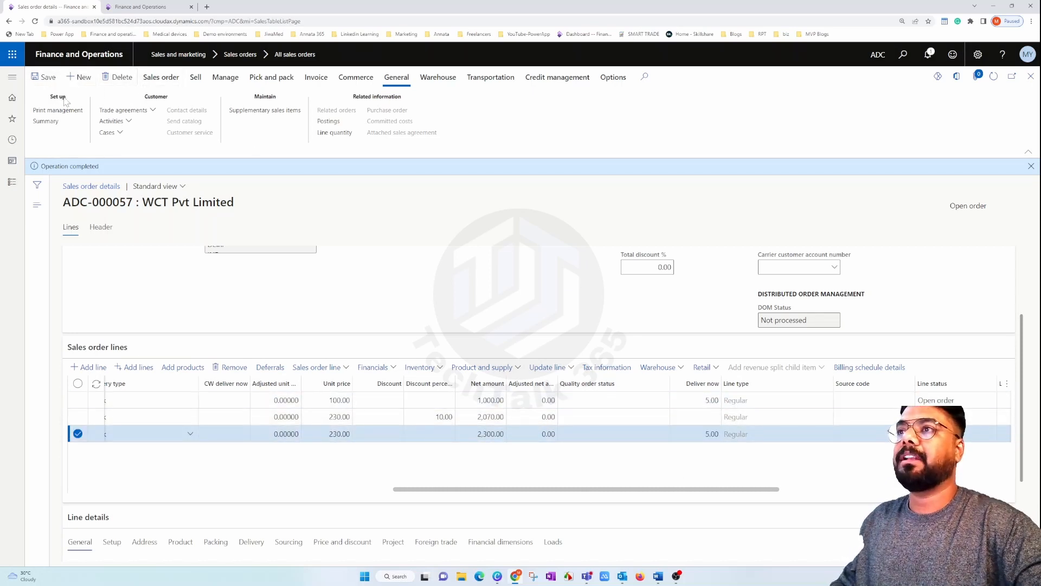
# Confirm the sales order and close the printed confirmation.
pyautogui.click(195, 77)
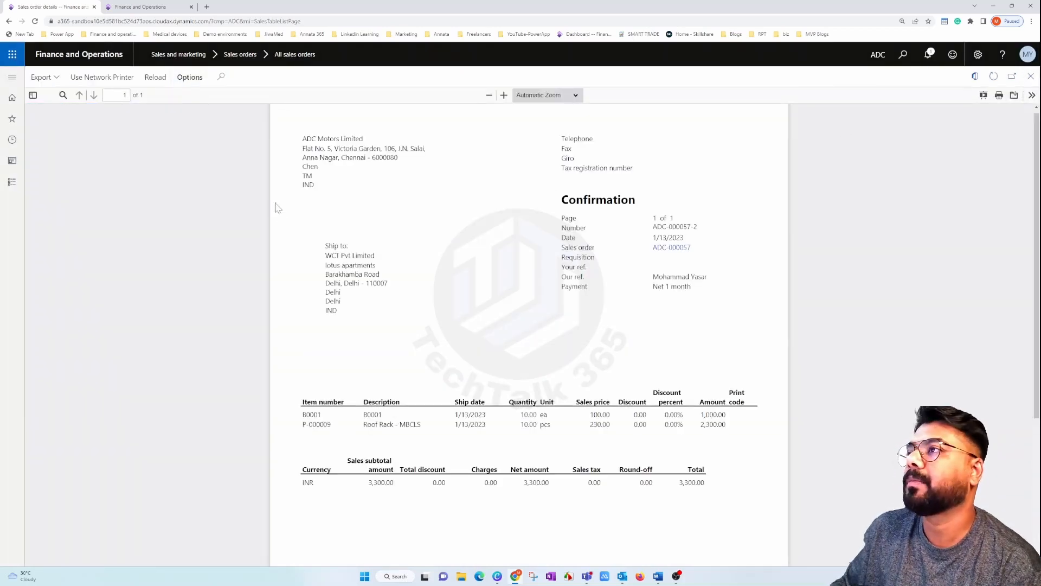
pyautogui.press('Escape')
# Post the picking list with the quantity option Deliver now for B0001 and the roof rack, and close the printed picking list.
pyautogui.click(271, 78)
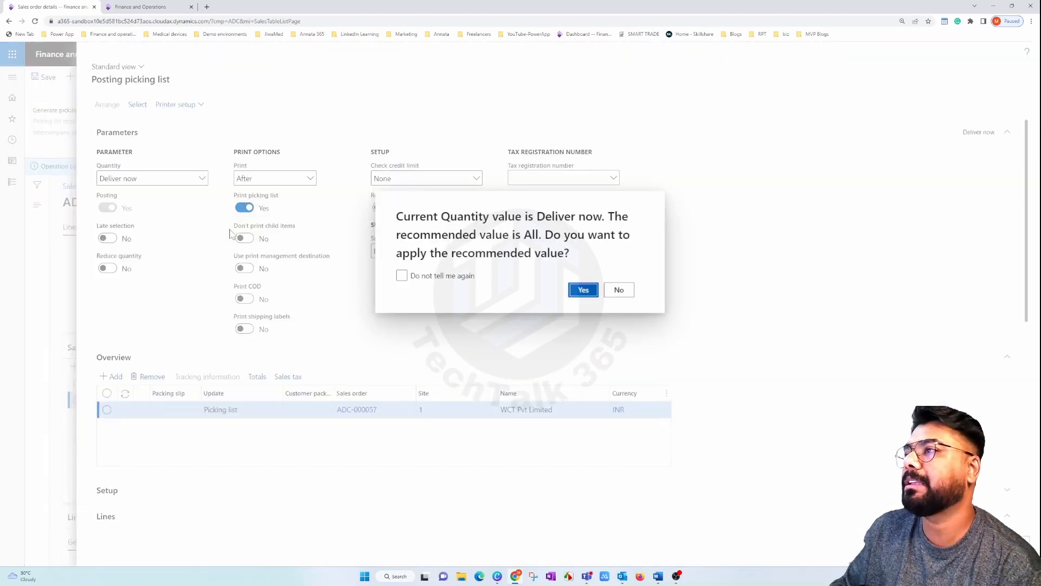
pyautogui.press('Return')
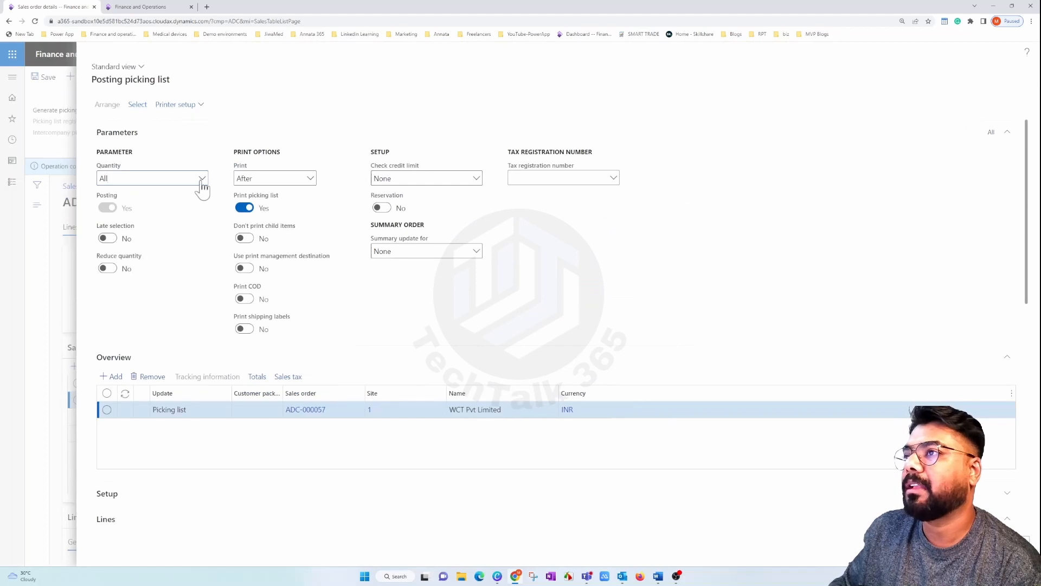
pyautogui.click(202, 178)
pyautogui.click(210, 225)
pyautogui.scroll(-4, 353, 353)
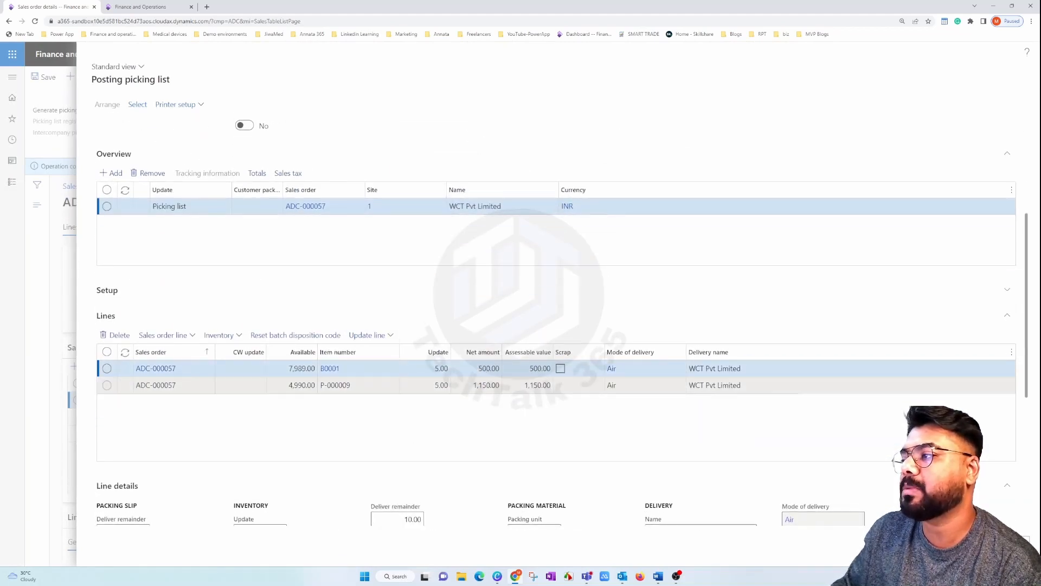
pyautogui.scroll(-2, 540, 415)
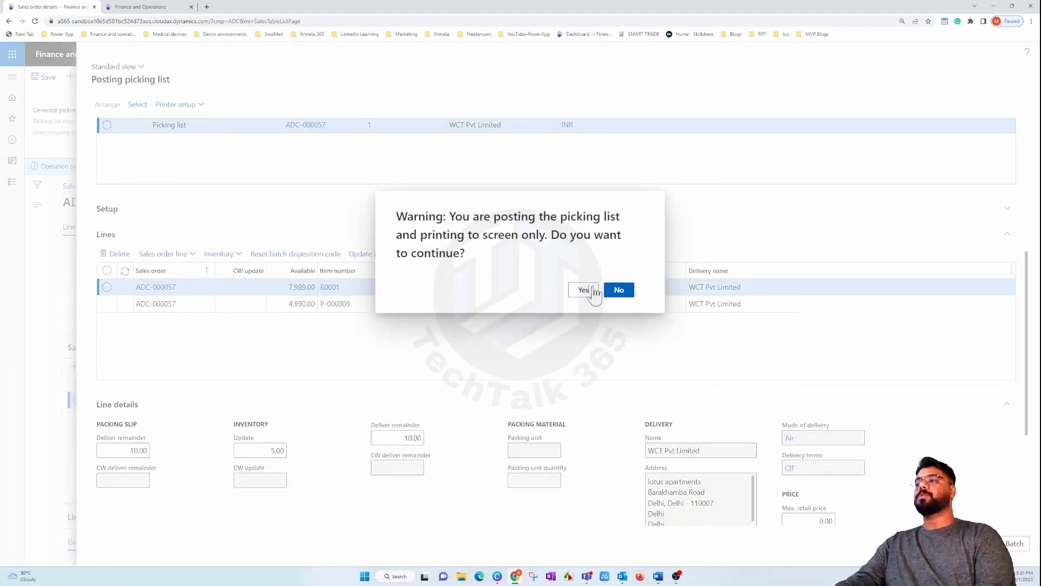
pyautogui.moveTo(595, 294); pyautogui.dragTo(576, 309)
pyautogui.click(583, 290)
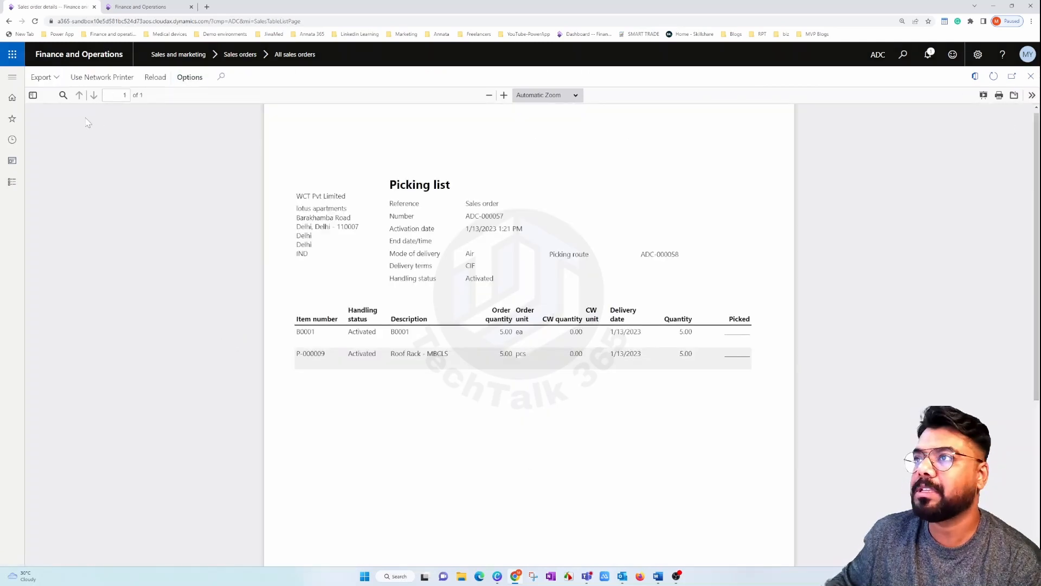
pyautogui.press('Escape')
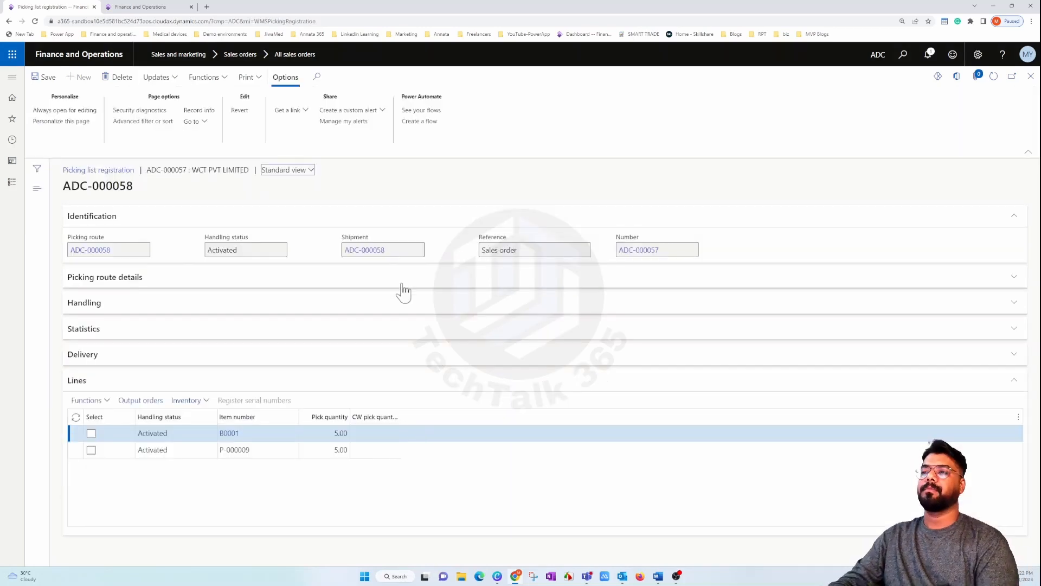
# Register the new picking list as picked for its B0001 and P-000009 lines.
pyautogui.click(223, 79)
pyautogui.click(162, 78)
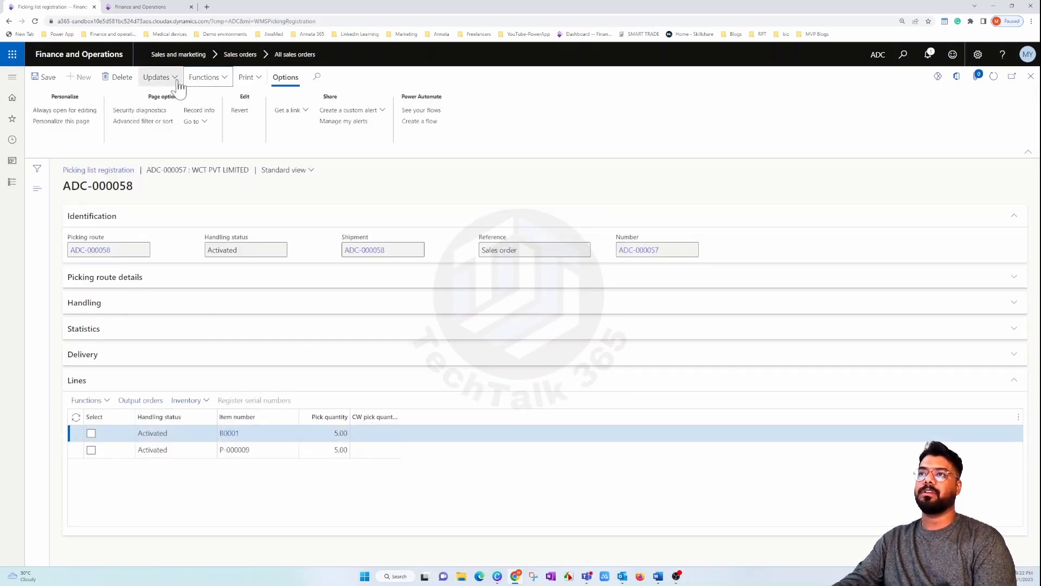
pyautogui.click(157, 94)
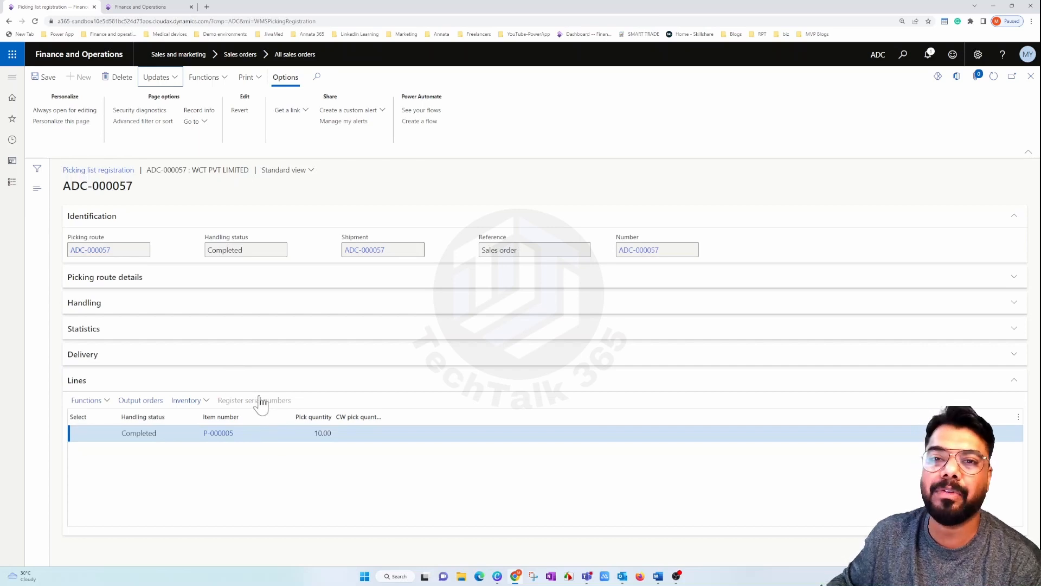
# Check the handling status and pick quantities of both picking routes, and return to the sales order.
pyautogui.click(205, 124)
pyautogui.click(207, 134)
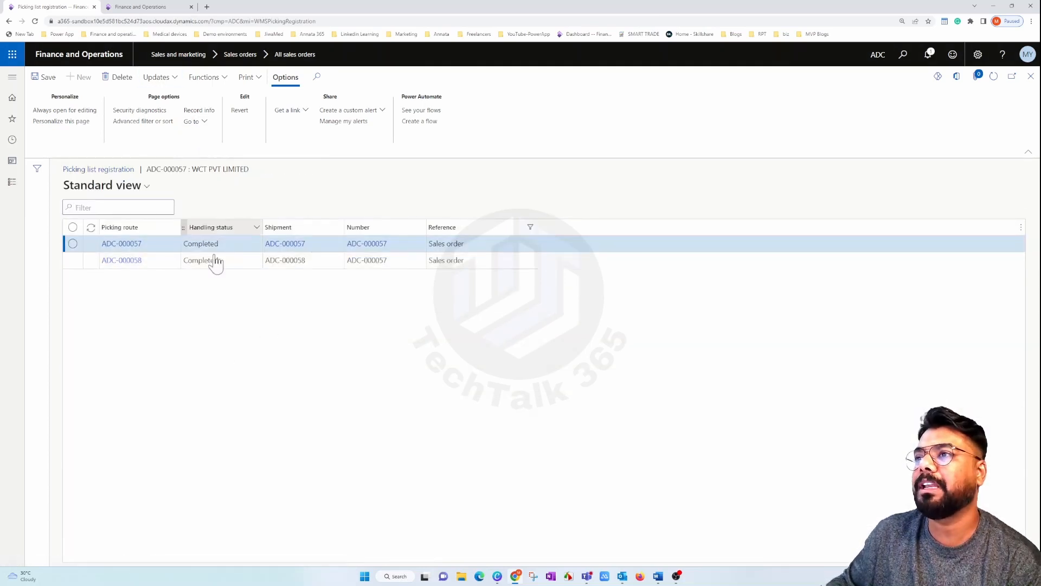
pyautogui.click(237, 266)
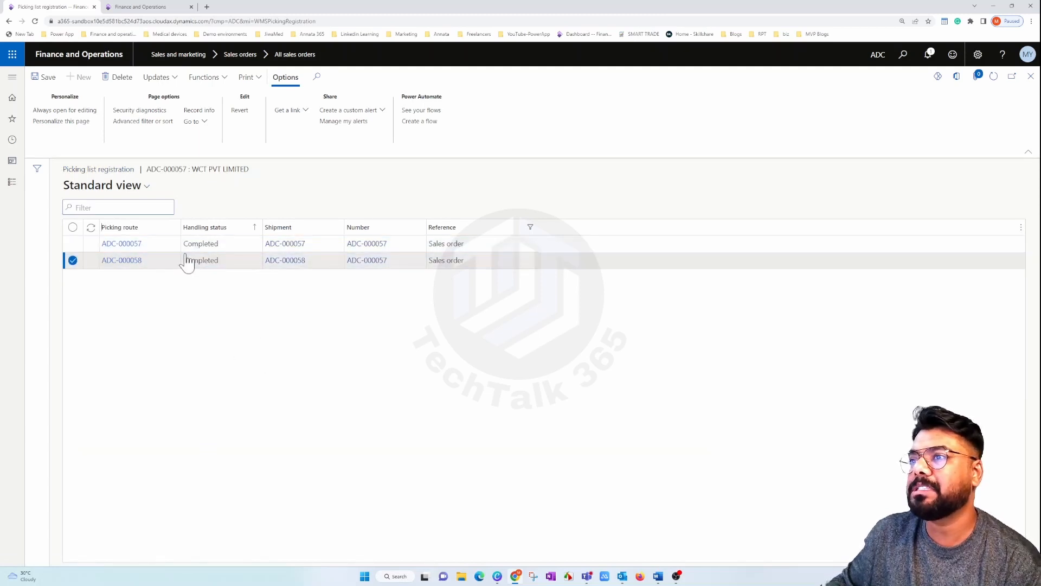
pyautogui.click(151, 248)
pyautogui.click(131, 245)
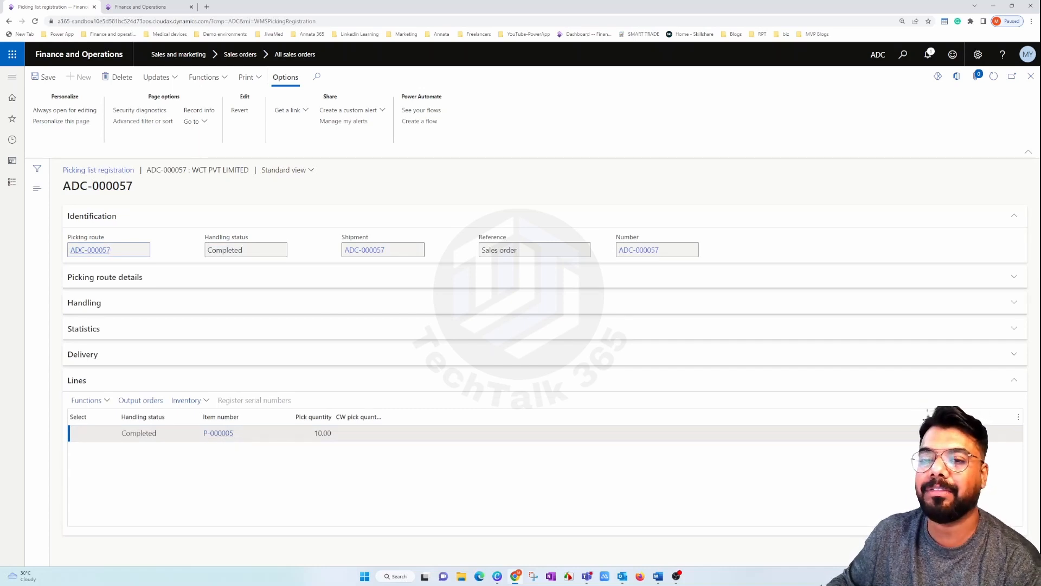
pyautogui.click(1031, 76)
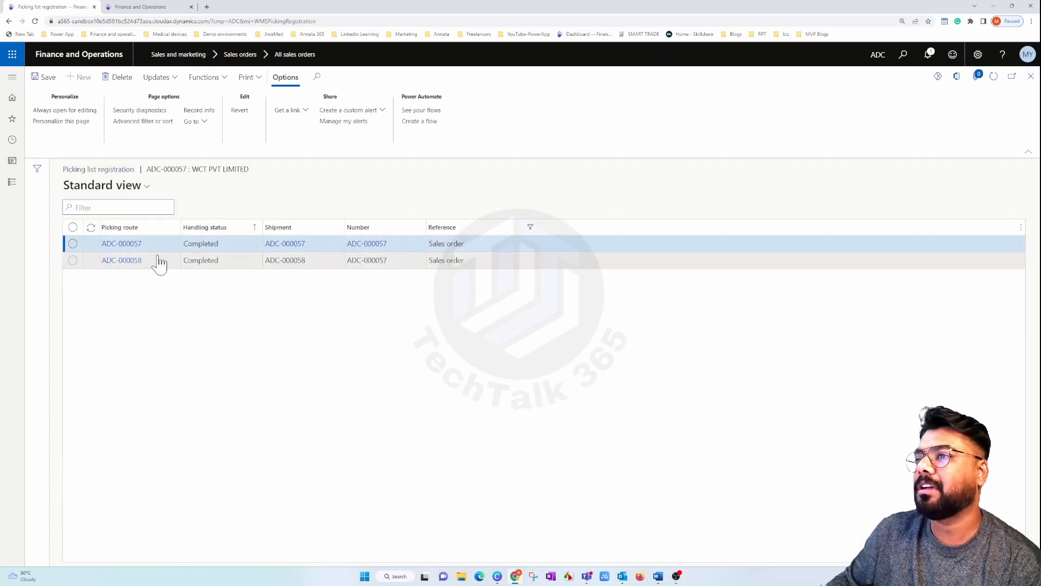
pyautogui.click(122, 260)
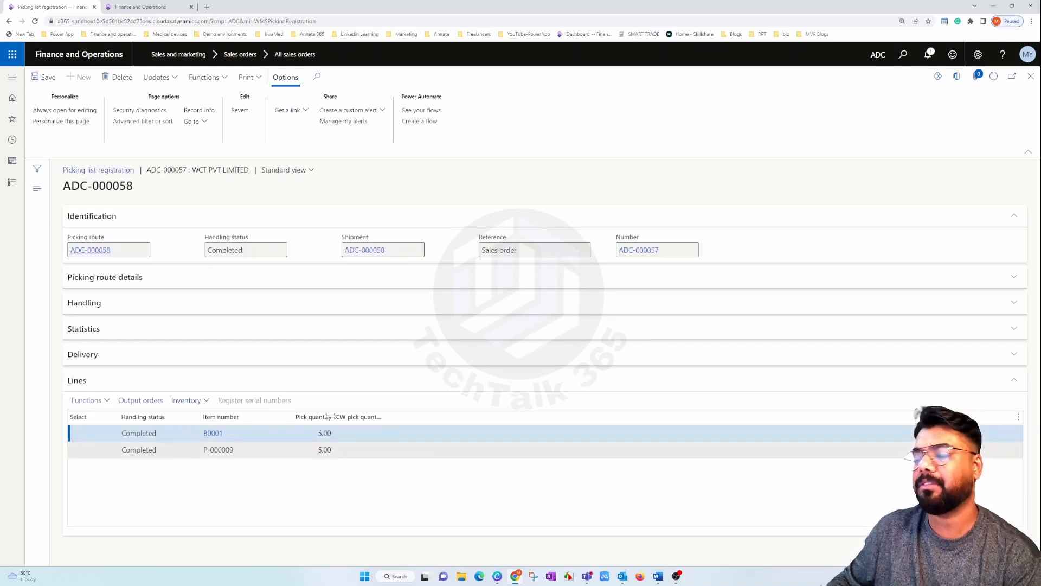
pyautogui.click(1031, 76)
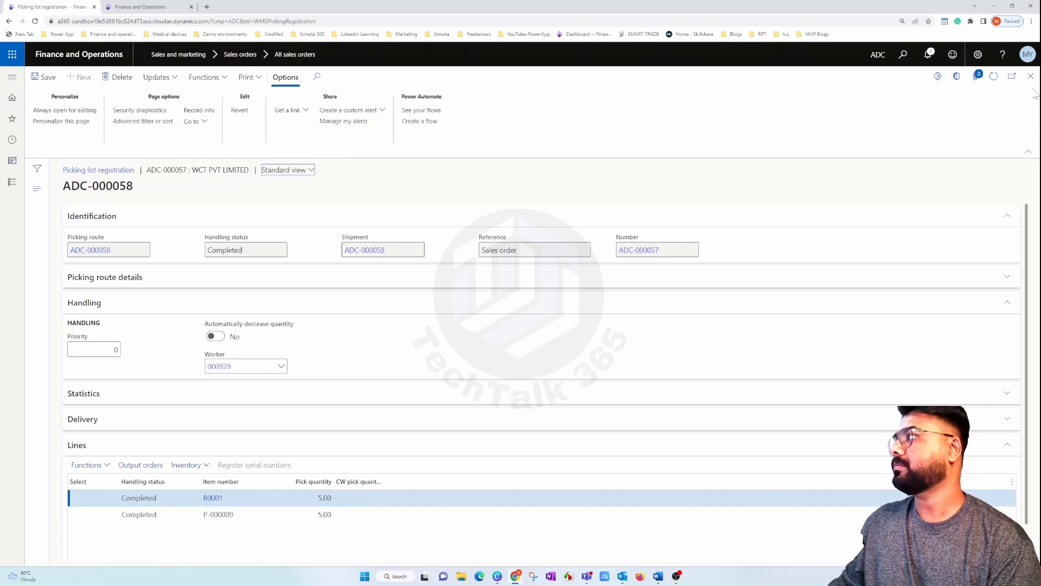
pyautogui.click(1032, 76)
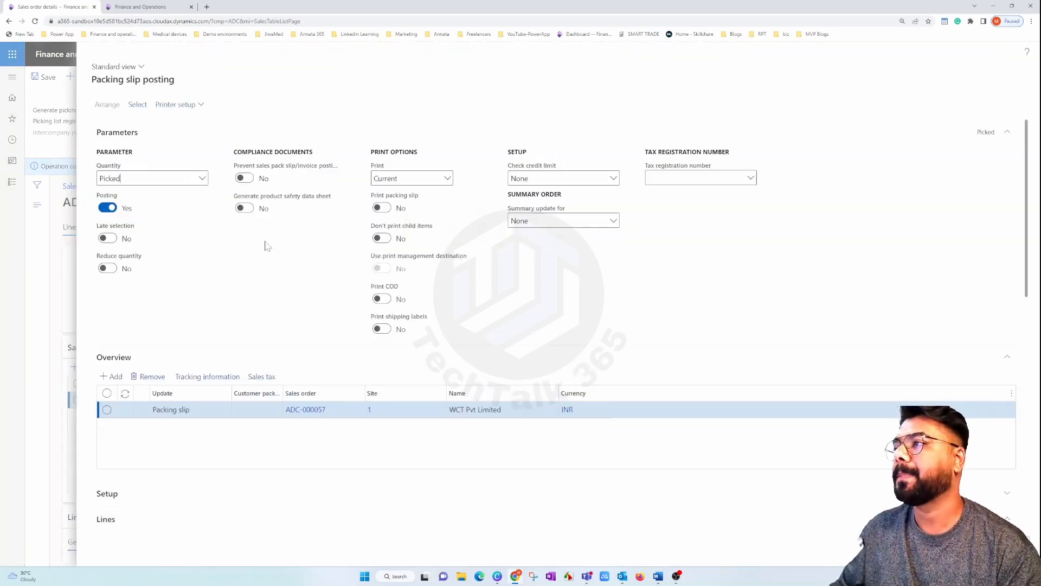
# Post the packing slip with the quantity option Picked, without printing, after checking its B0001 and Roof Rack lines.
pyautogui.scroll(-3, 244, 317)
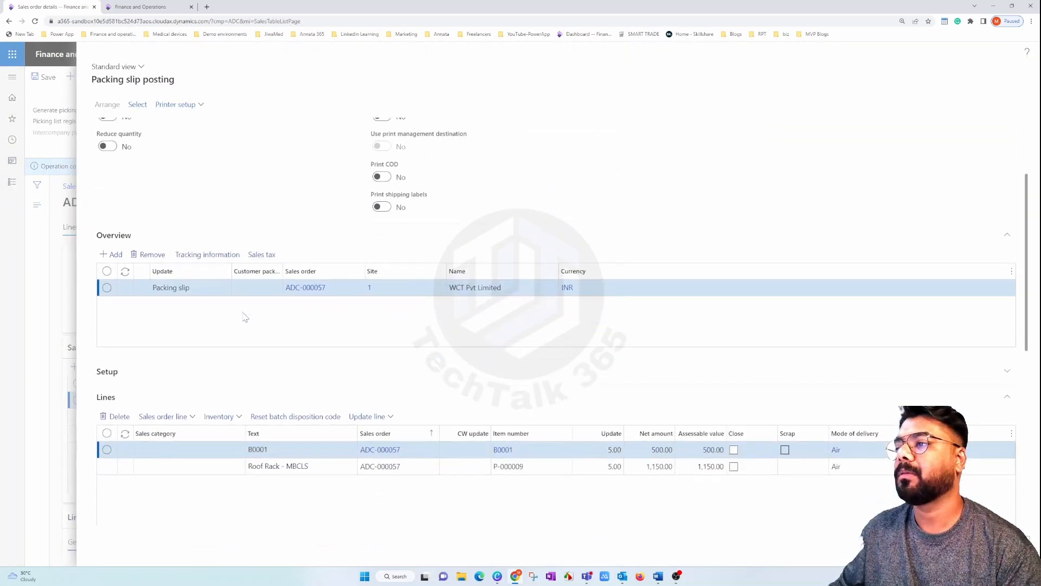
pyautogui.scroll(3, 242, 316)
pyautogui.scroll(-3, 361, 273)
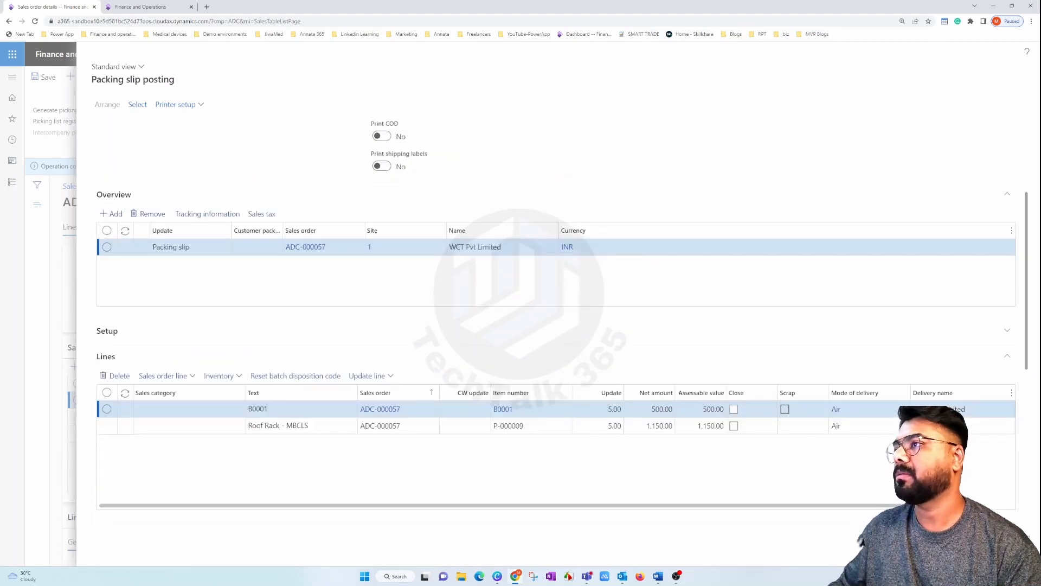
pyautogui.scroll(3, 521, 364)
pyautogui.scroll(-3, 521, 364)
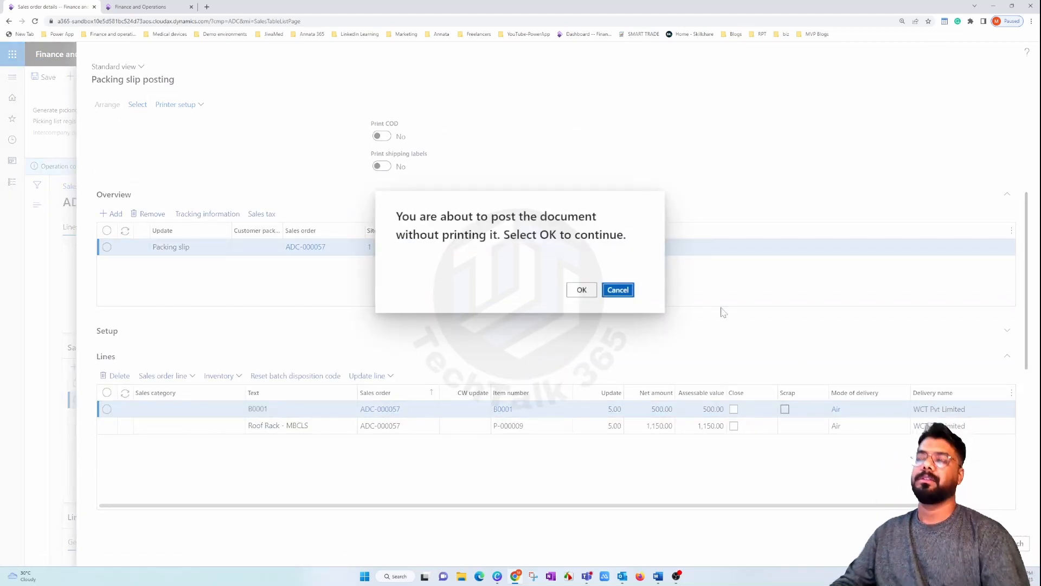
pyautogui.click(579, 290)
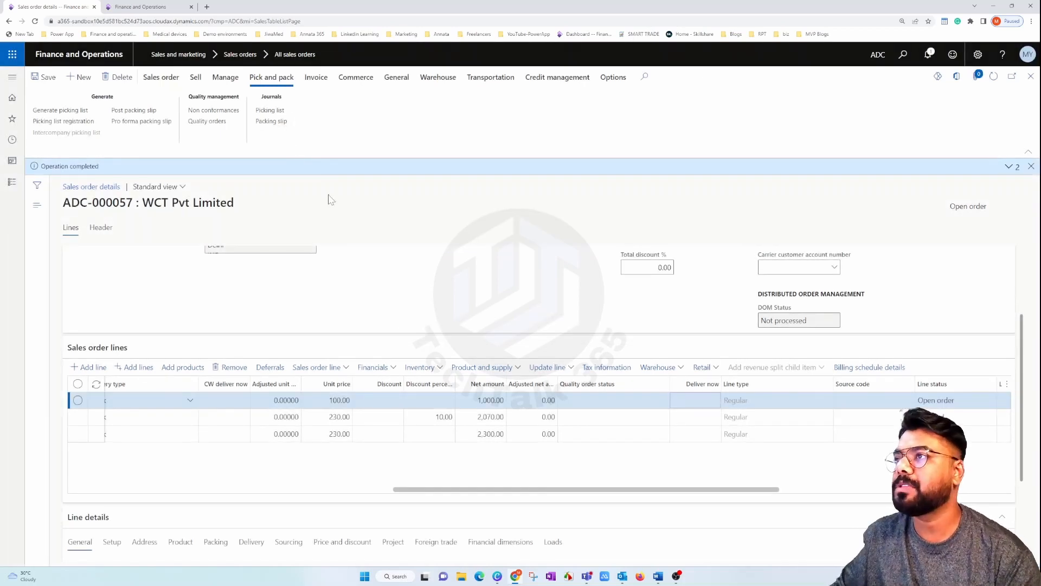
# Check the order's packing slip journal for the newly posted packing slip and return to the sales order.
pyautogui.click(271, 121)
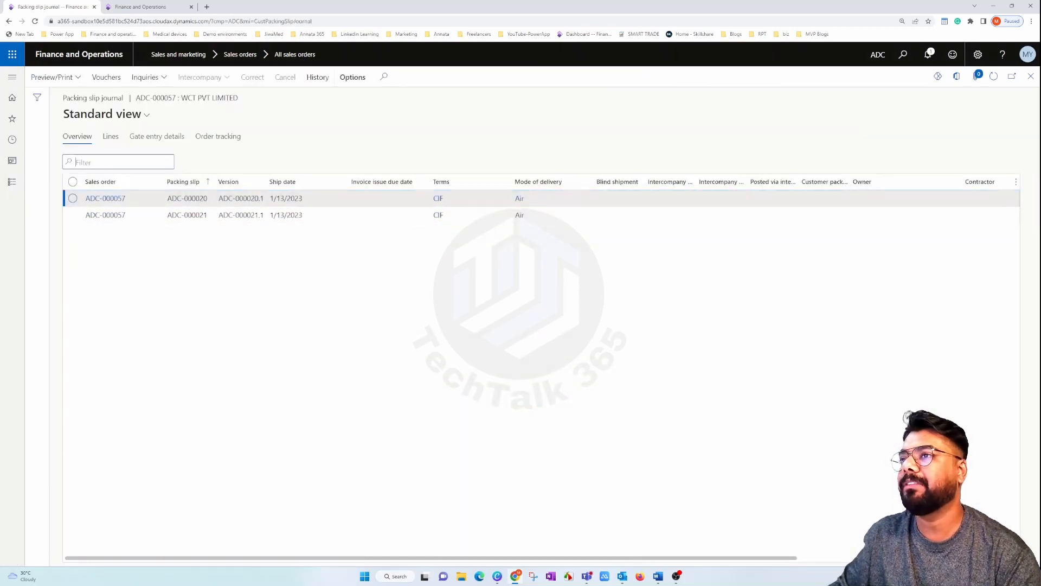
pyautogui.click(1031, 76)
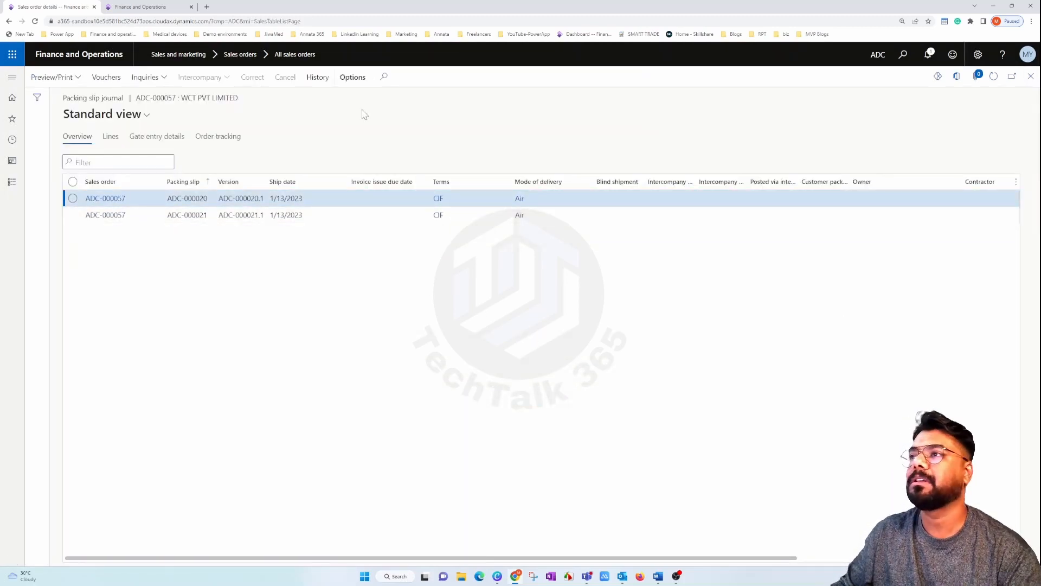
# Post and print the invoice for the delivered B0001 and roof rack quantities using the quantity option Packing slip, and check the invoice journal.
pyautogui.click(315, 78)
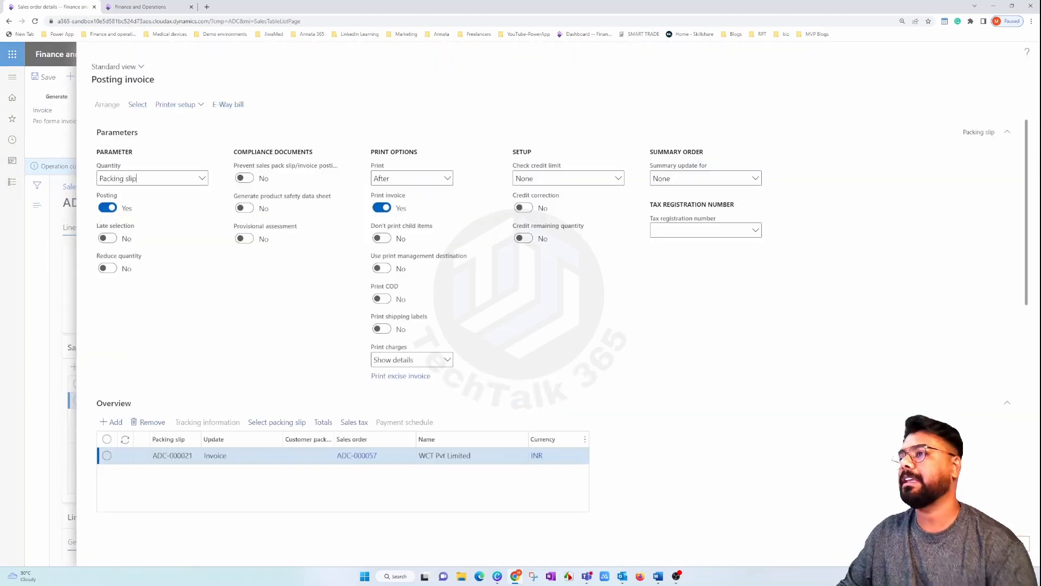
pyautogui.scroll(-5, 300, 416)
pyautogui.scroll(-1, 300, 417)
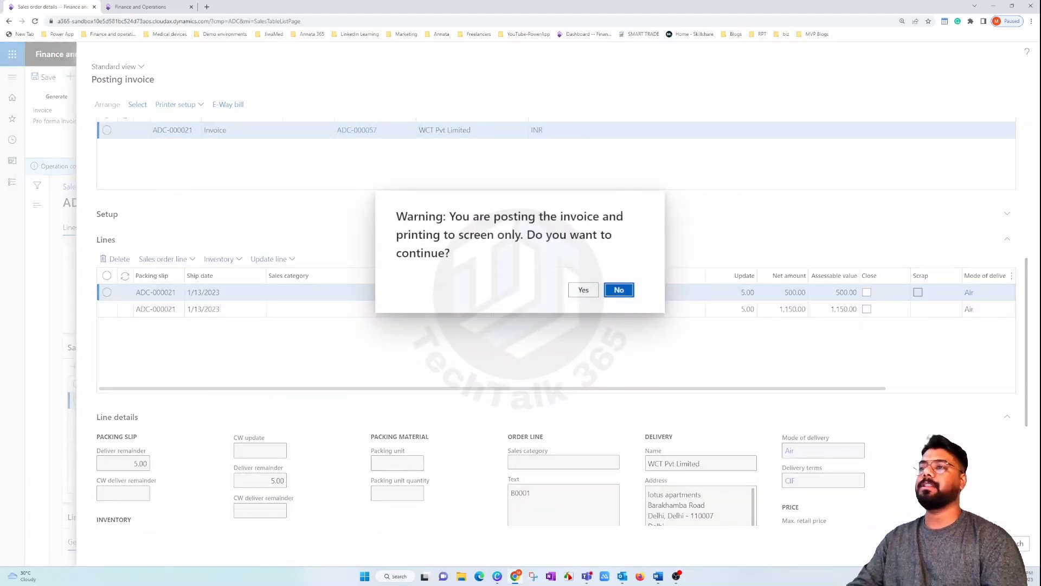
pyautogui.click(586, 289)
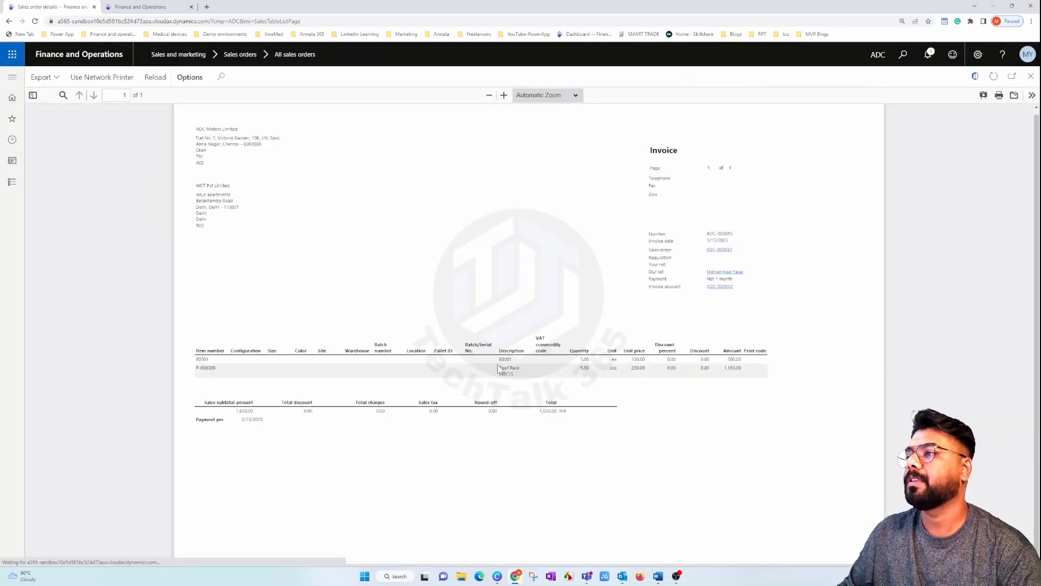
pyautogui.click(1031, 76)
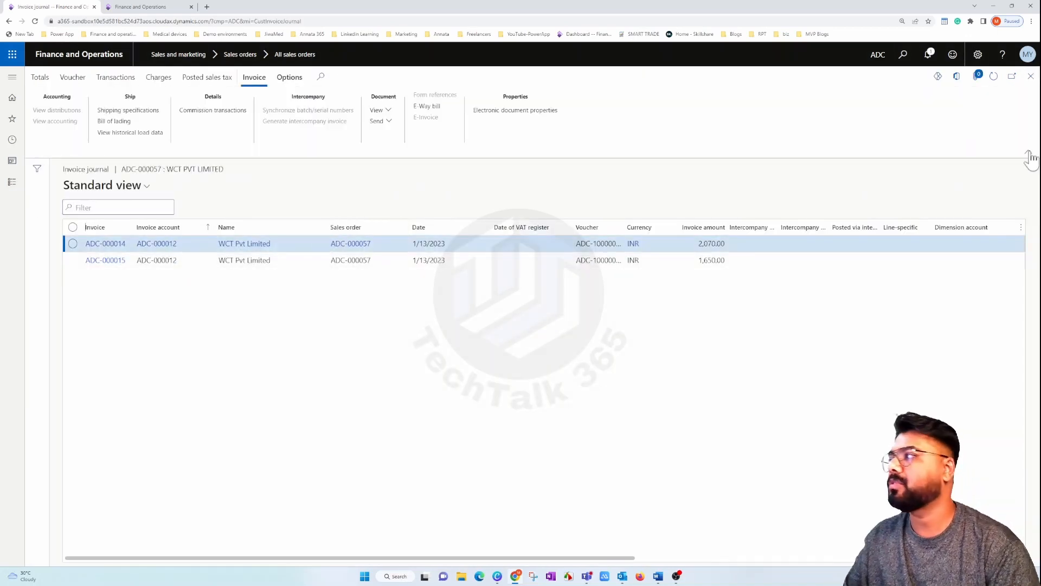
pyautogui.press('Escape')
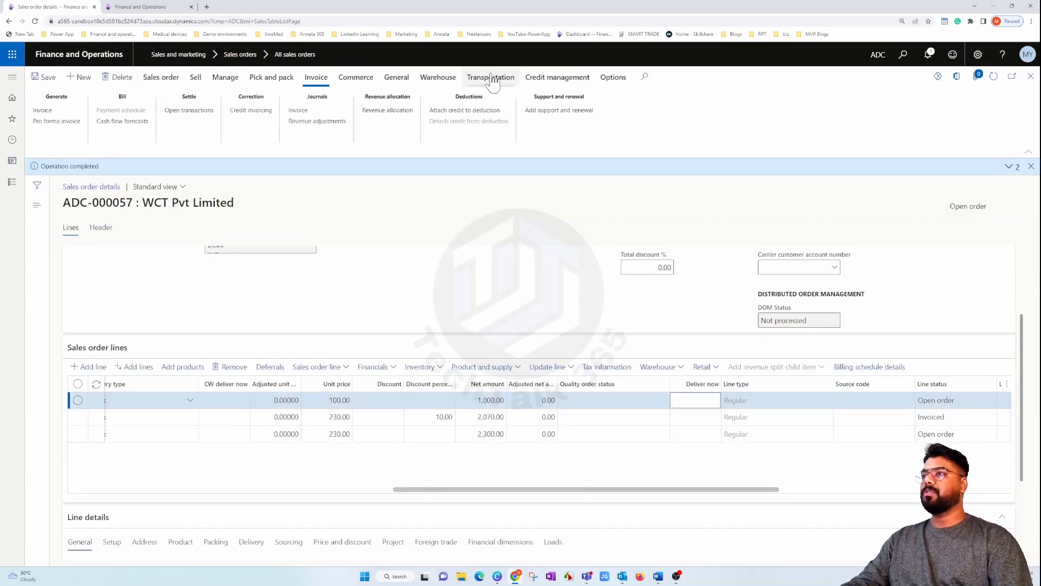
# Examine the invoiced, delivered and deliver remainder quantities of all three items in the order's line quantity overview, and return to the order.
pyautogui.click(397, 77)
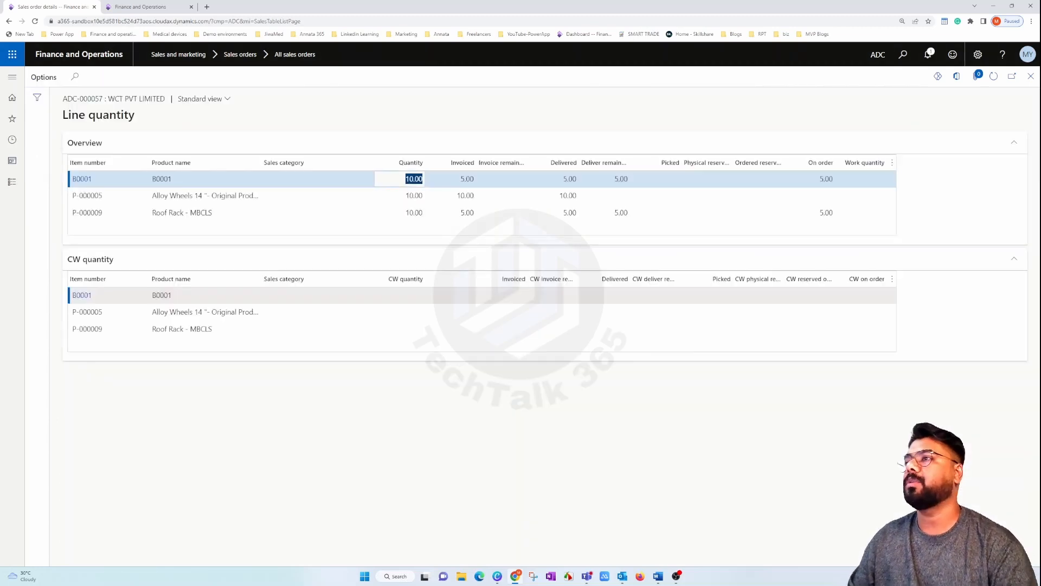
pyautogui.click(450, 196)
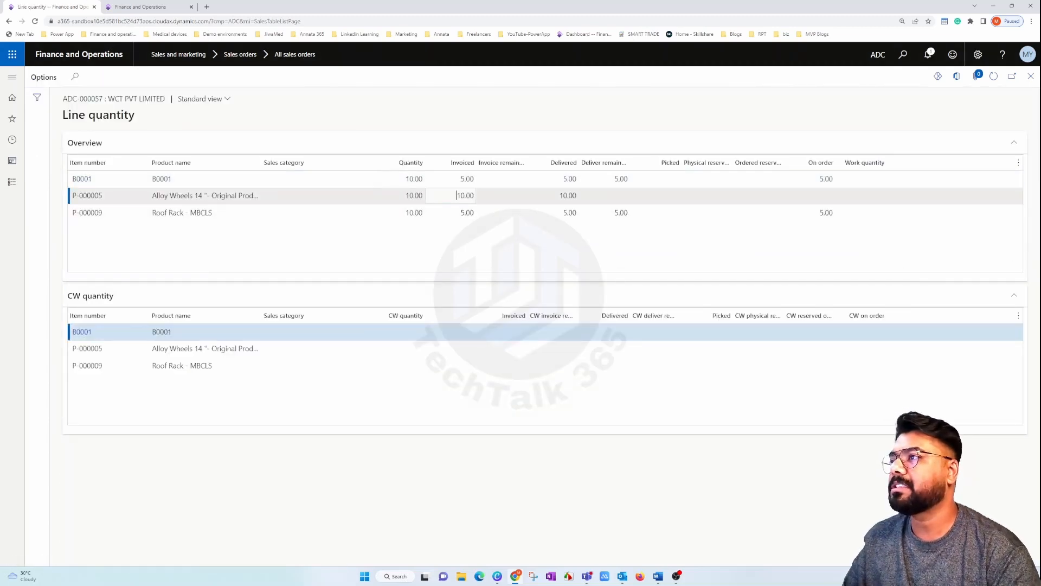
pyautogui.click(451, 212)
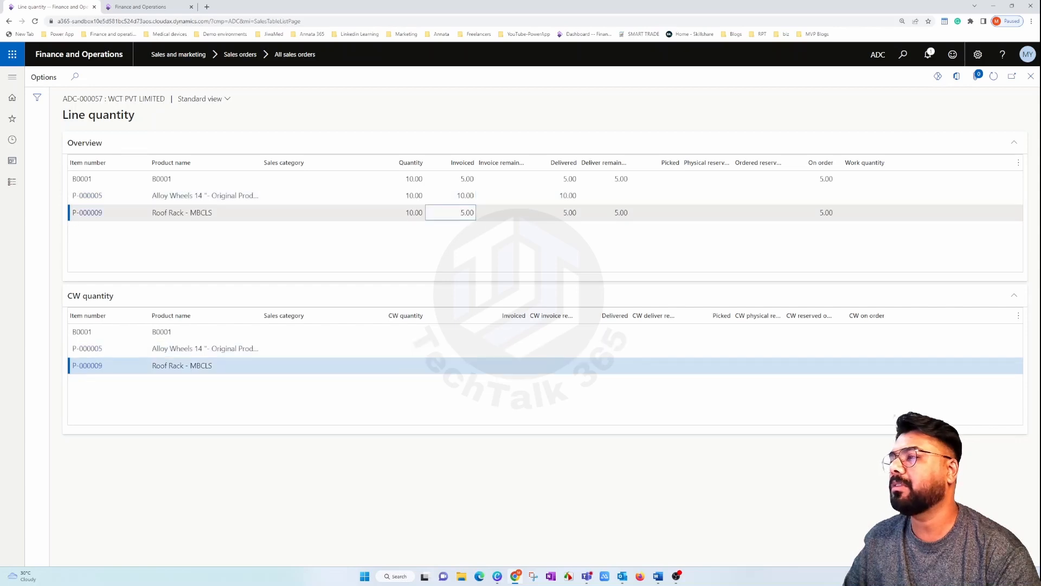
pyautogui.click(450, 179)
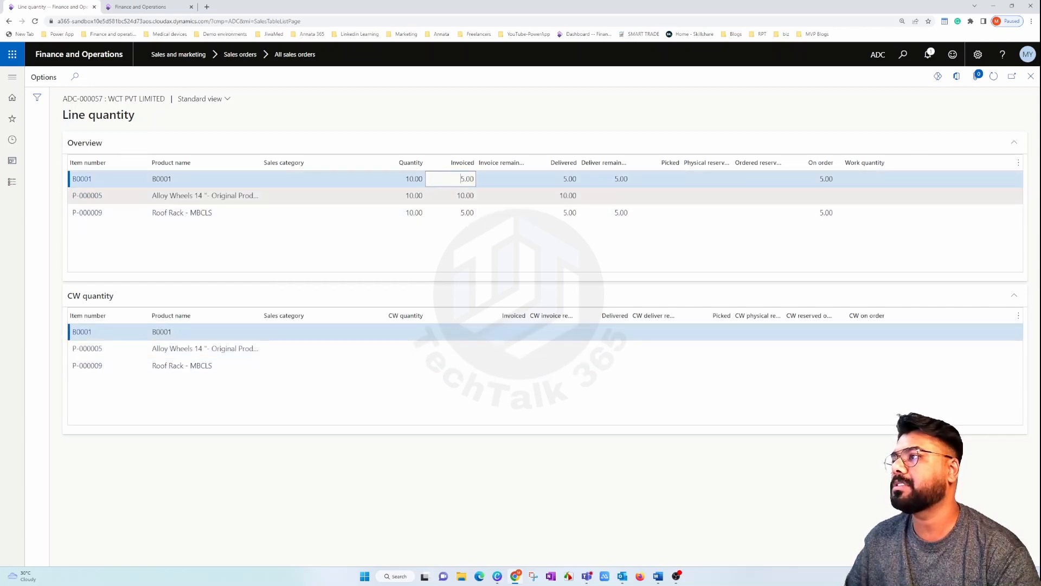
pyautogui.click(612, 179)
pyautogui.click(619, 212)
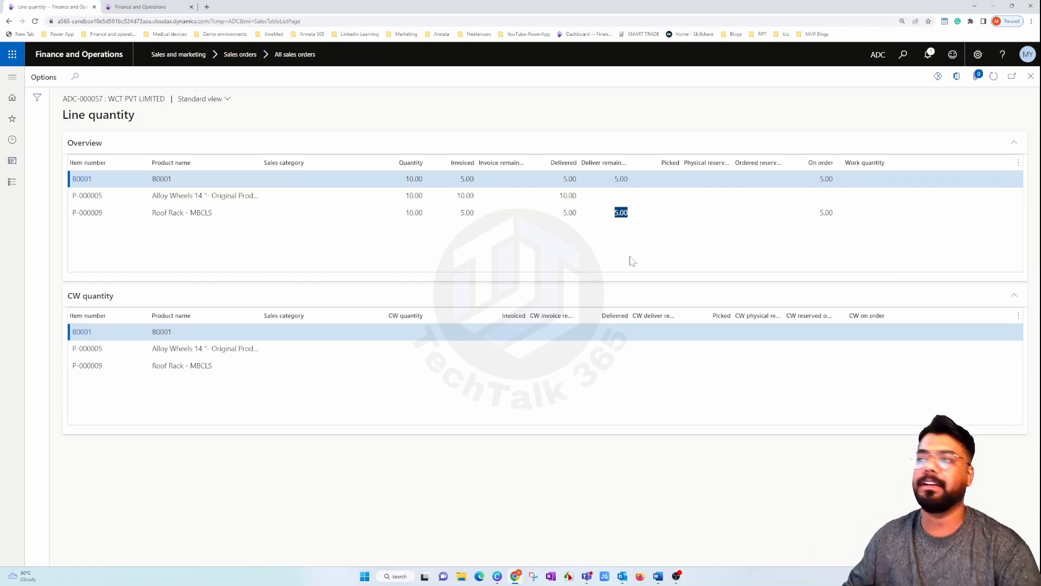
pyautogui.click(588, 246)
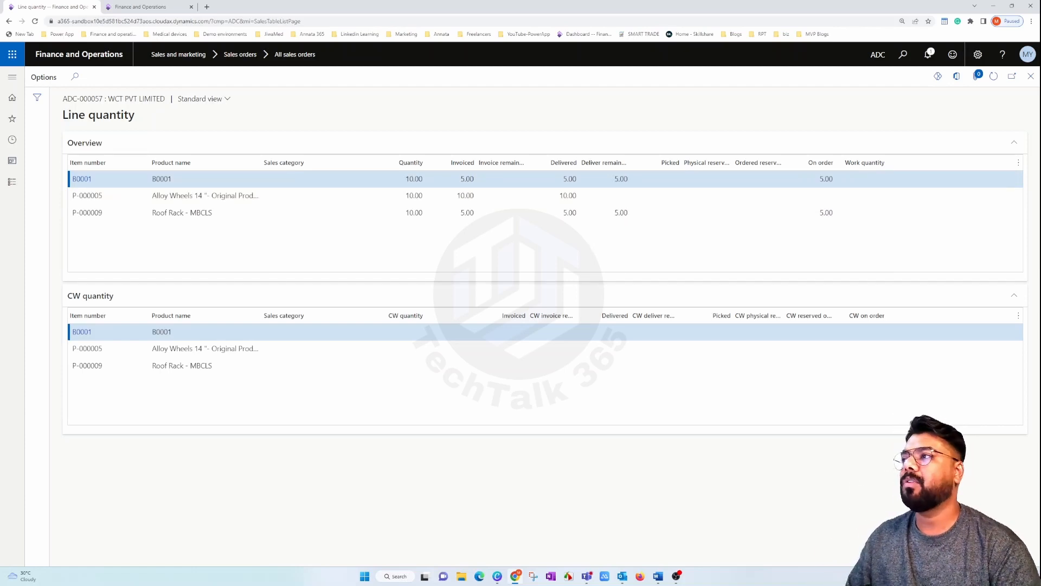
pyautogui.click(599, 179)
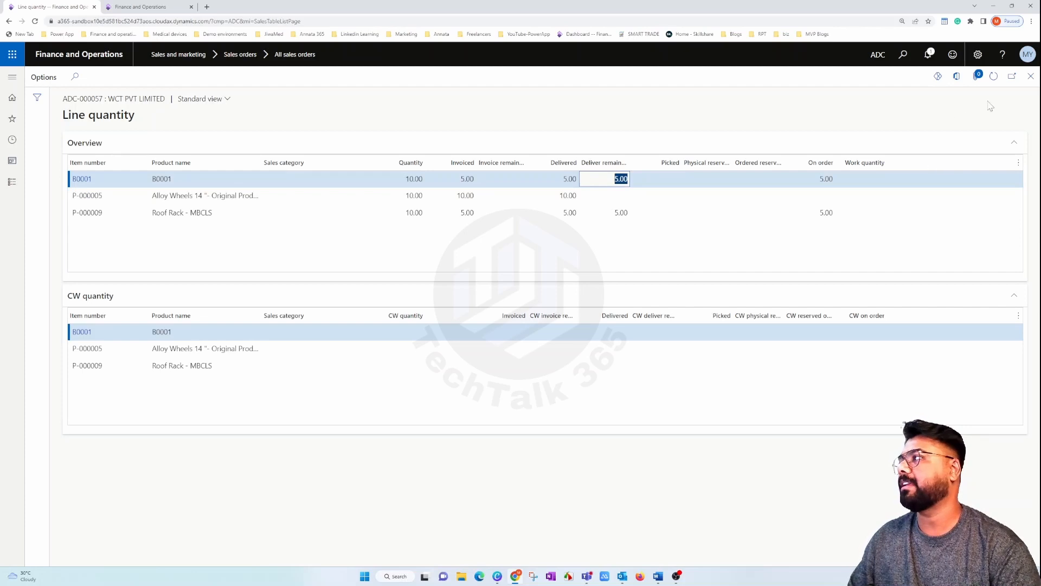
pyautogui.click(1031, 77)
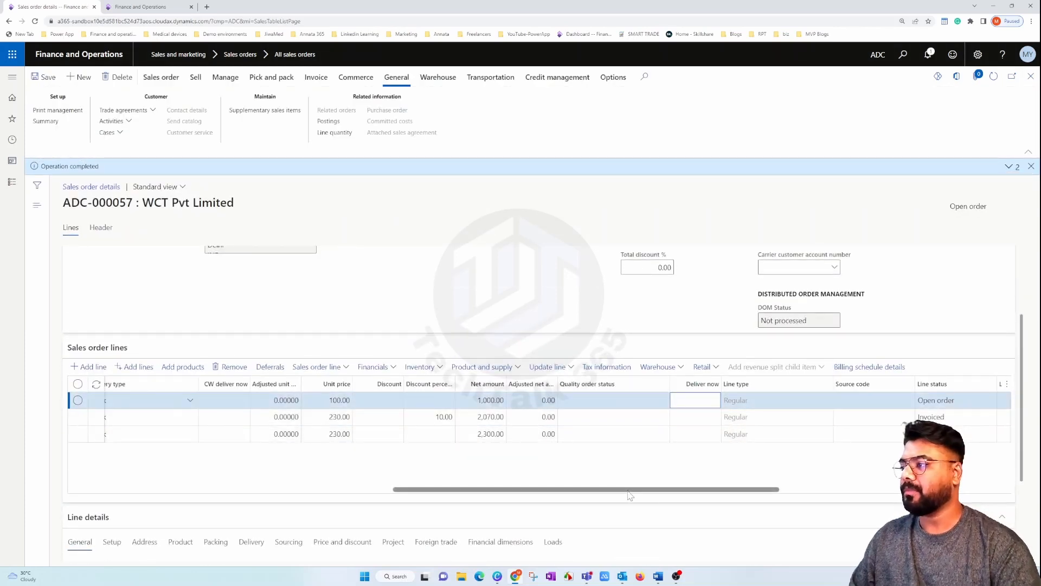
# Start a new picking list with the recommended quantity option All and delete the B0001 line from it.
pyautogui.moveTo(628, 491)
pyautogui.mouseDown()
pyautogui.moveTo(642, 494)
pyautogui.moveTo(626, 490)
pyautogui.mouseUp()
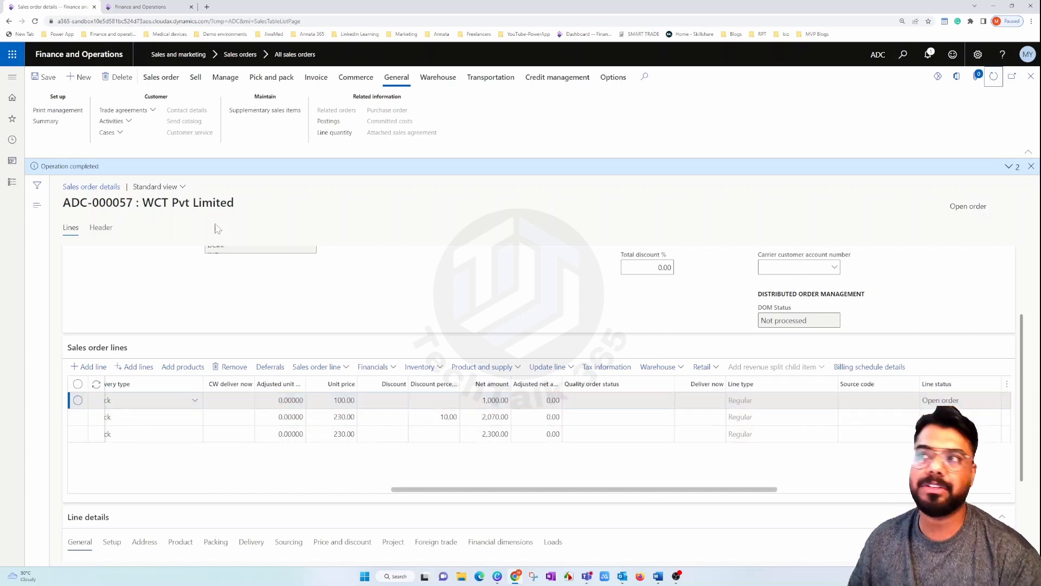
pyautogui.click(271, 77)
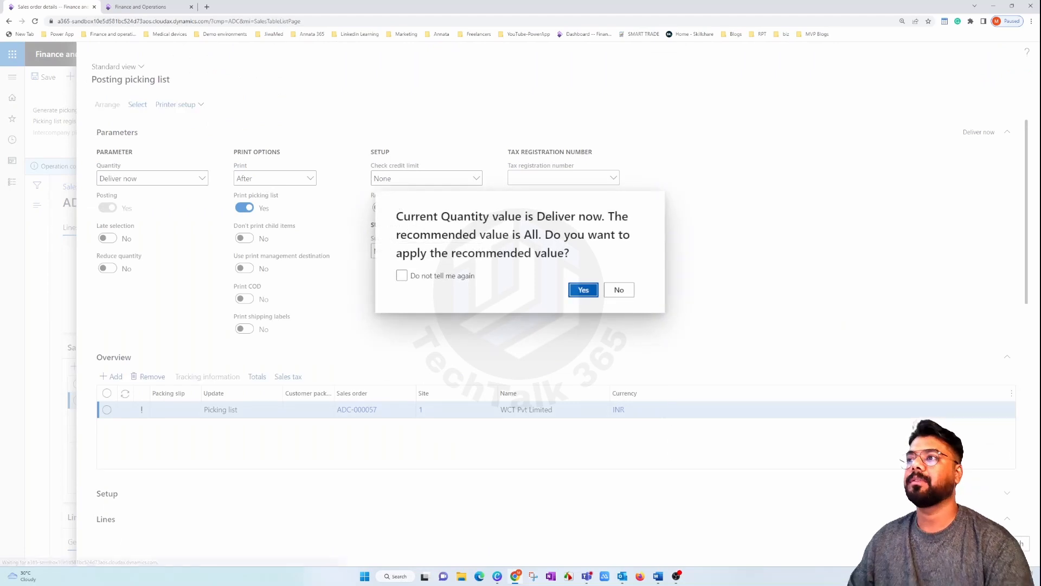
pyautogui.press('Return')
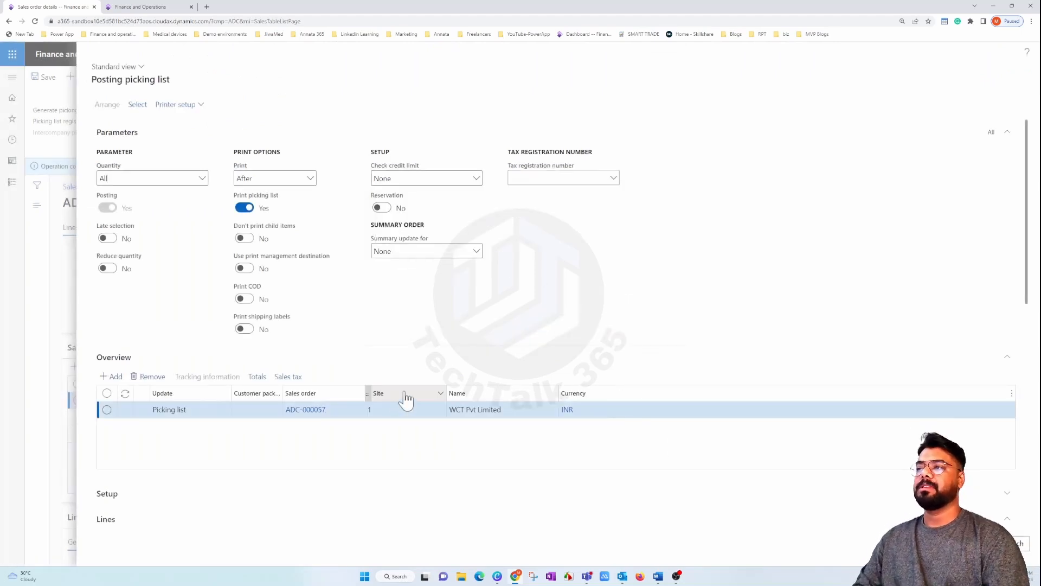
pyautogui.scroll(-2, 356, 432)
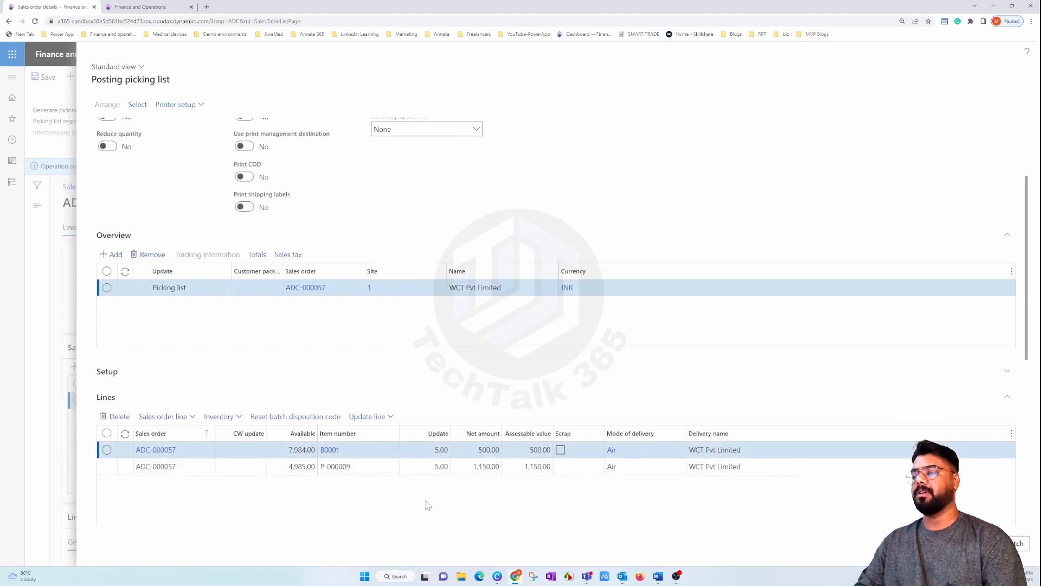
pyautogui.click(426, 468)
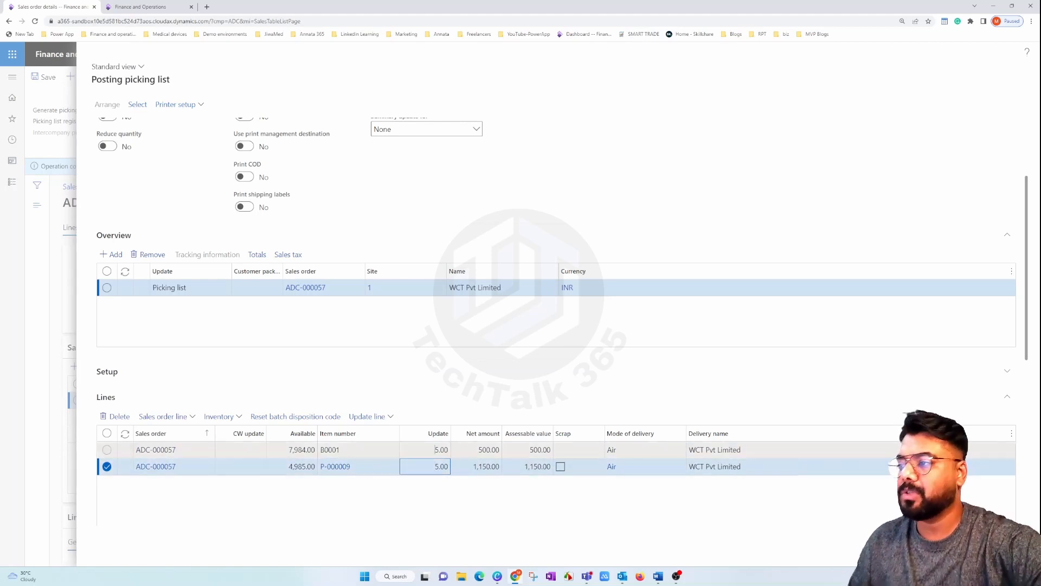
pyautogui.click(380, 449)
pyautogui.click(116, 416)
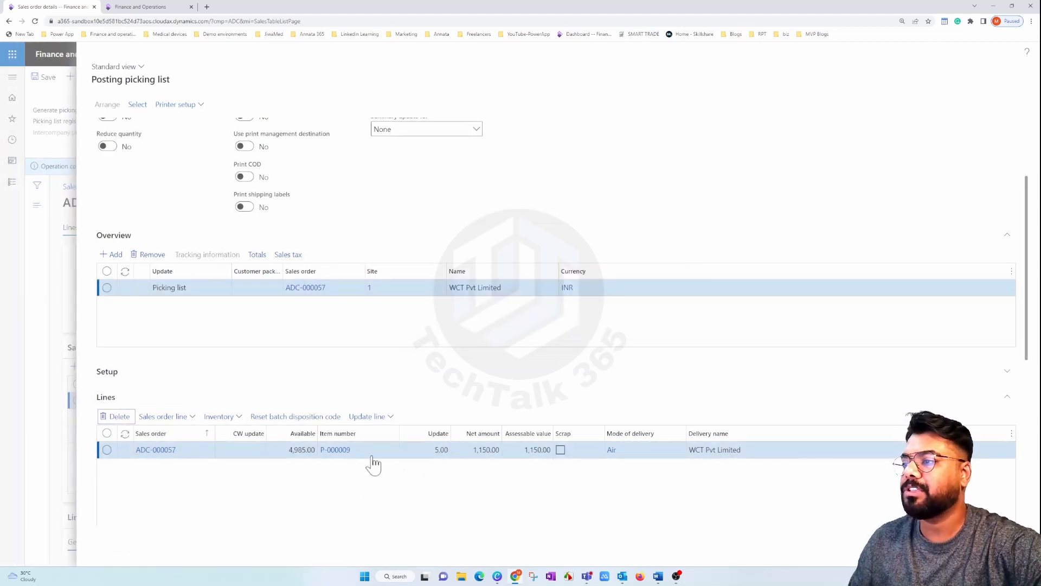
# Post the picking list for the P-000009 roof rack line without printing it, and register it as picked.
pyautogui.scroll(1, 288, 347)
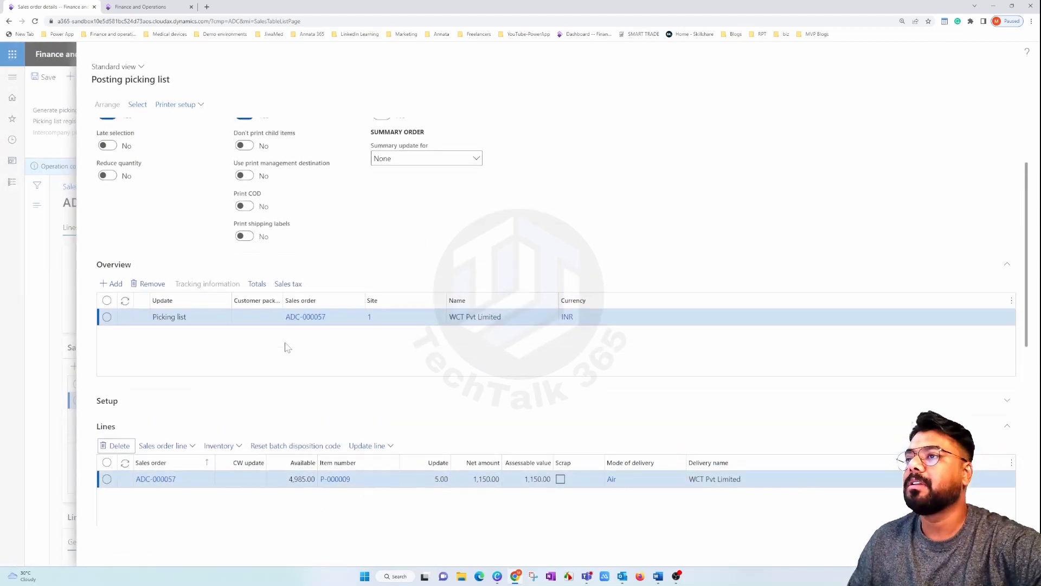
pyautogui.scroll(3, 287, 347)
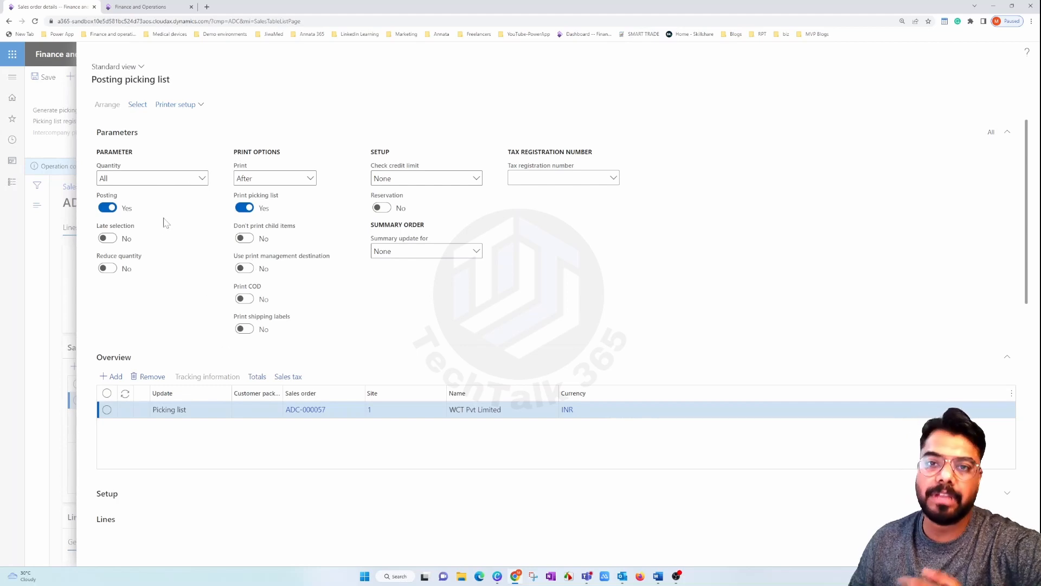
pyautogui.scroll(-2, 235, 251)
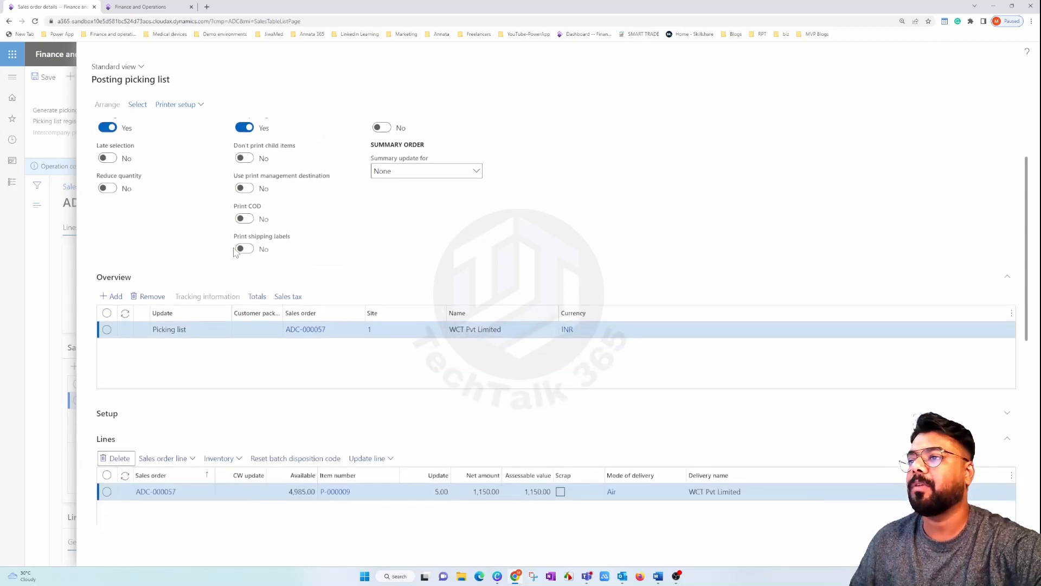
pyautogui.scroll(1, 235, 251)
pyautogui.click(244, 167)
pyautogui.scroll(-5, 293, 296)
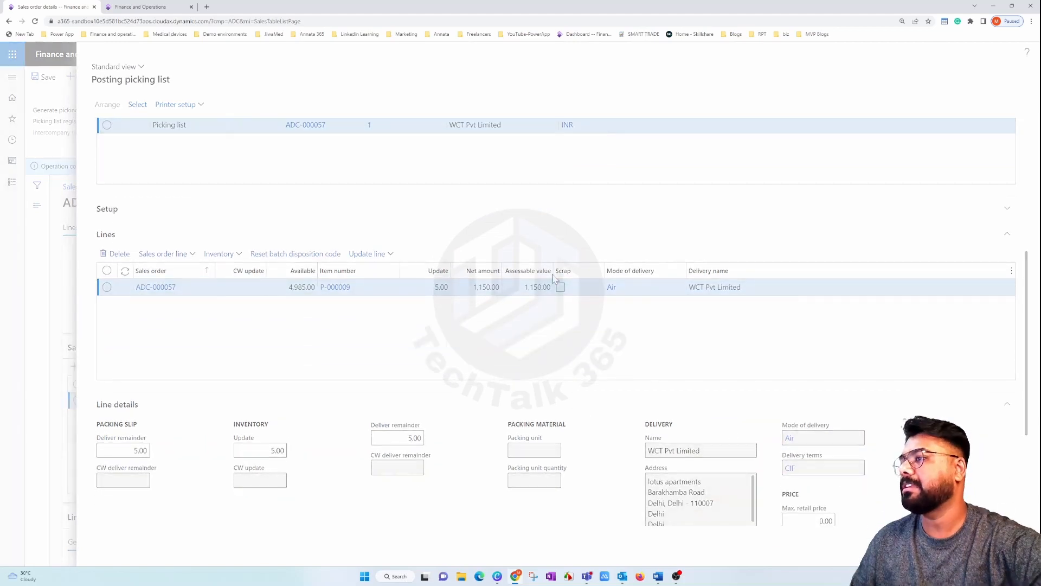
pyautogui.click(575, 294)
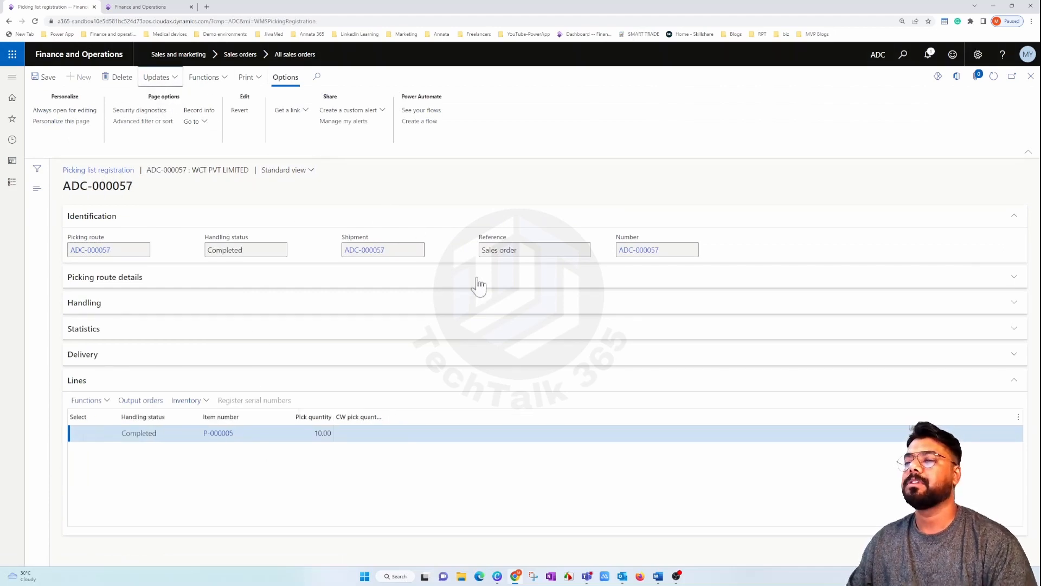
# Check the handling status of all the order's picking routes and return to the sales order.
pyautogui.click(193, 122)
pyautogui.click(255, 183)
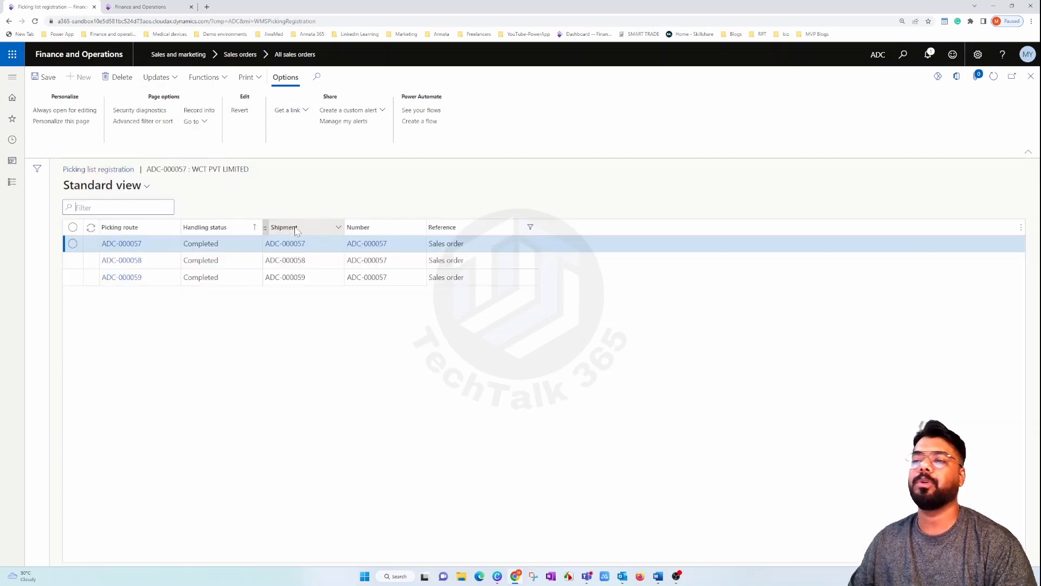
pyautogui.click(1031, 77)
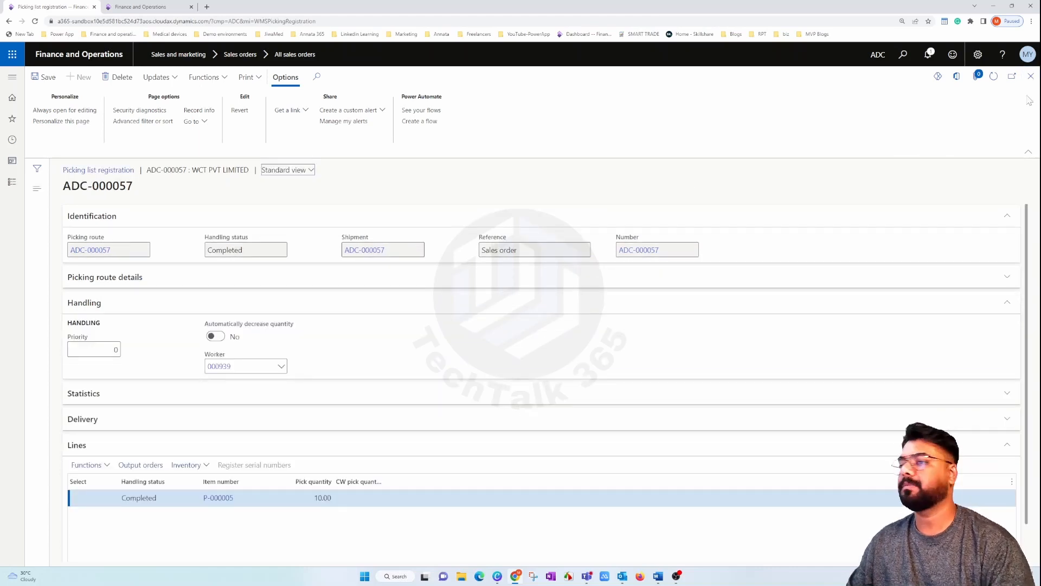
pyautogui.click(1031, 77)
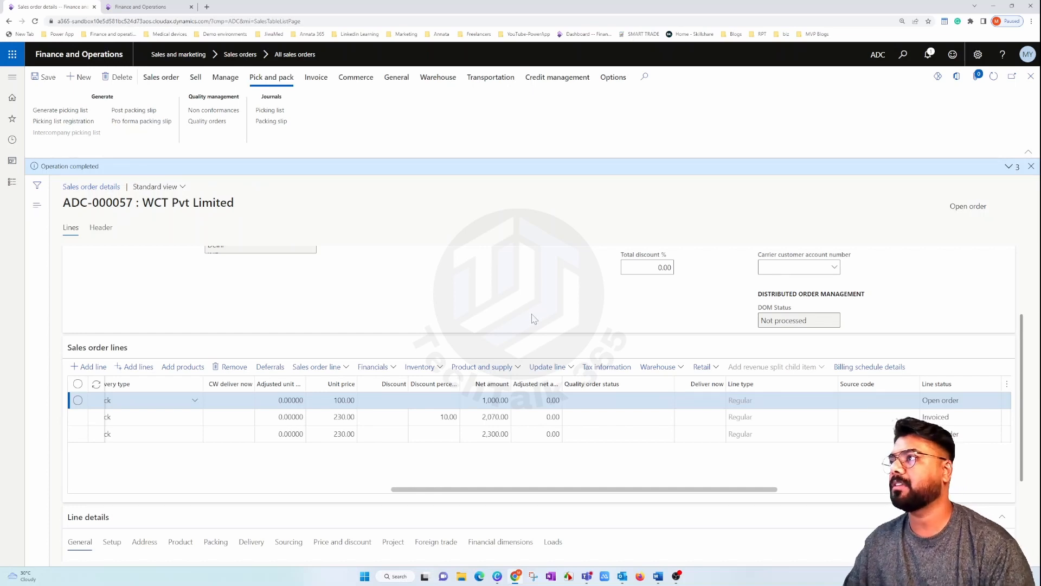
# Post the roof rack's packing slip with the quantity option Picked, without printing, and check the packing slip journal.
pyautogui.click(151, 112)
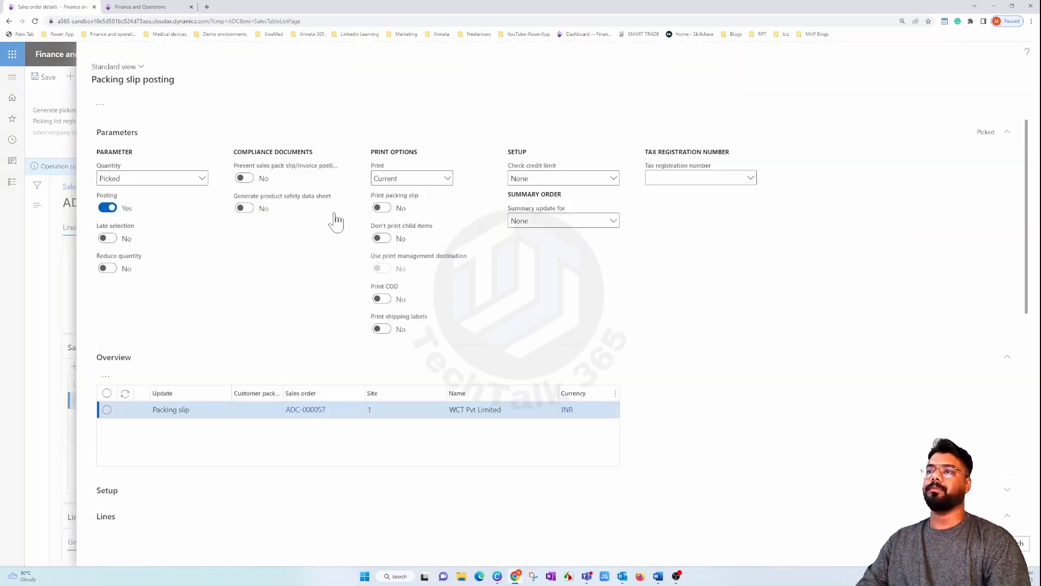
pyautogui.scroll(-3, 320, 434)
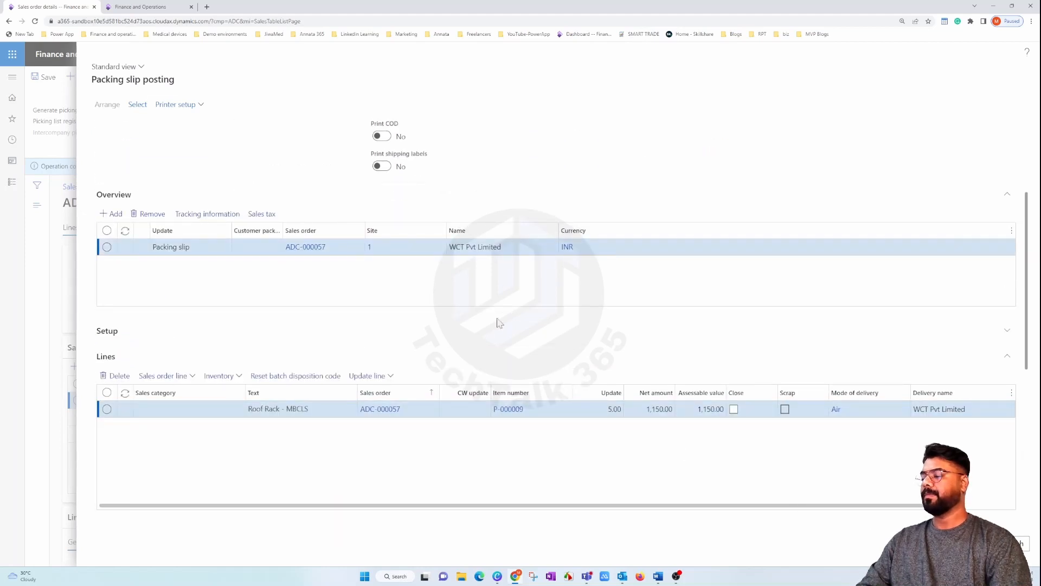
pyautogui.click(581, 288)
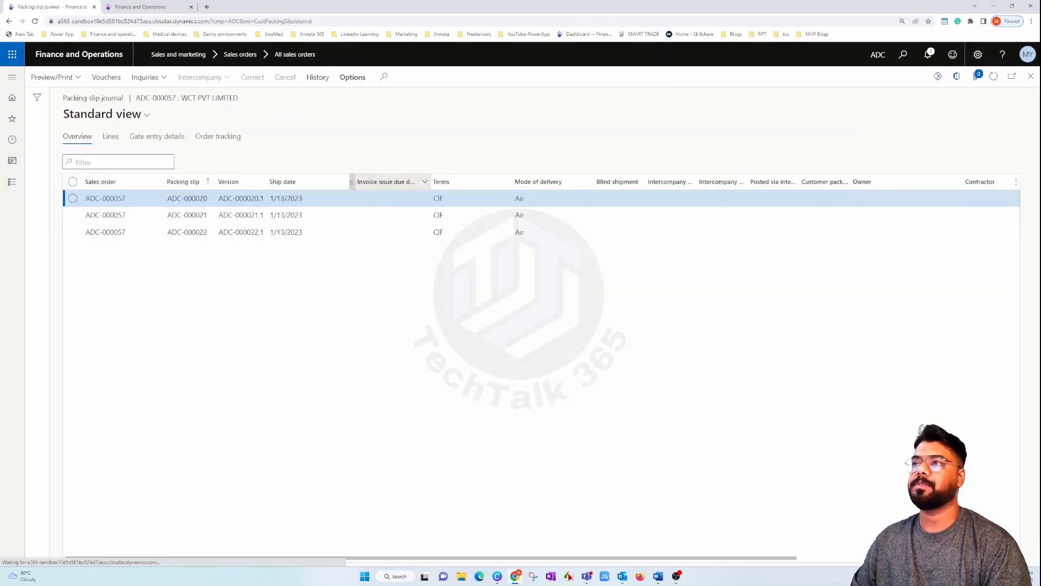
pyautogui.click(1031, 77)
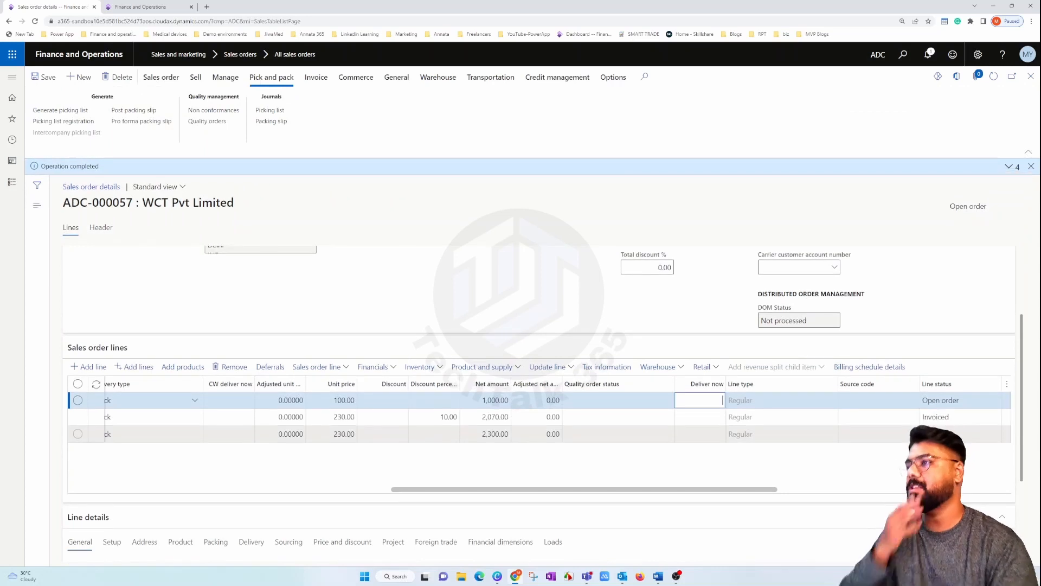
# Post a picking list for the remaining 5.00 of the B0001 line with the quantity option All, without printing it.
pyautogui.click(383, 401)
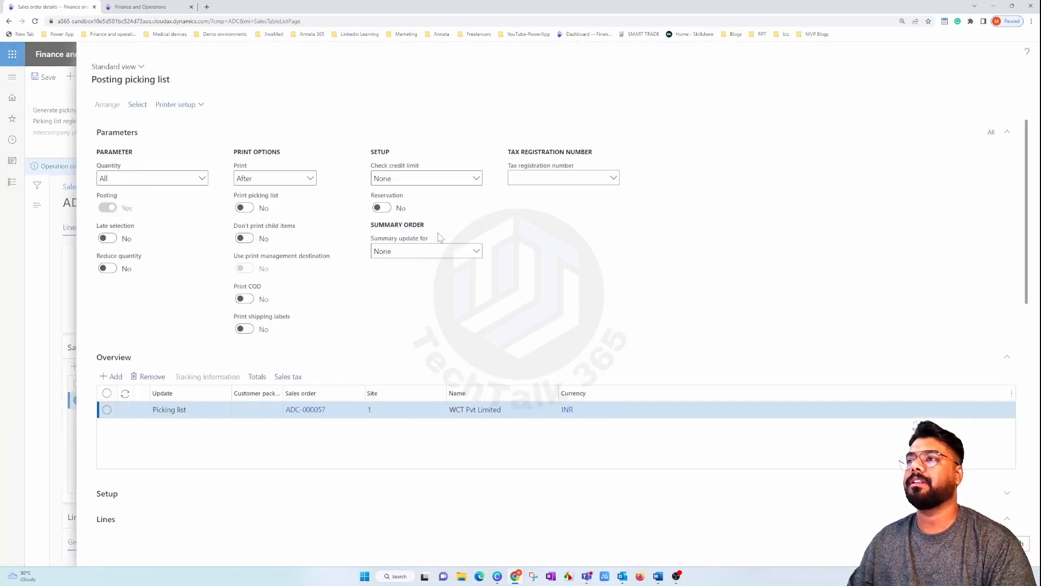
pyautogui.scroll(-3, 288, 366)
pyautogui.scroll(3, 287, 366)
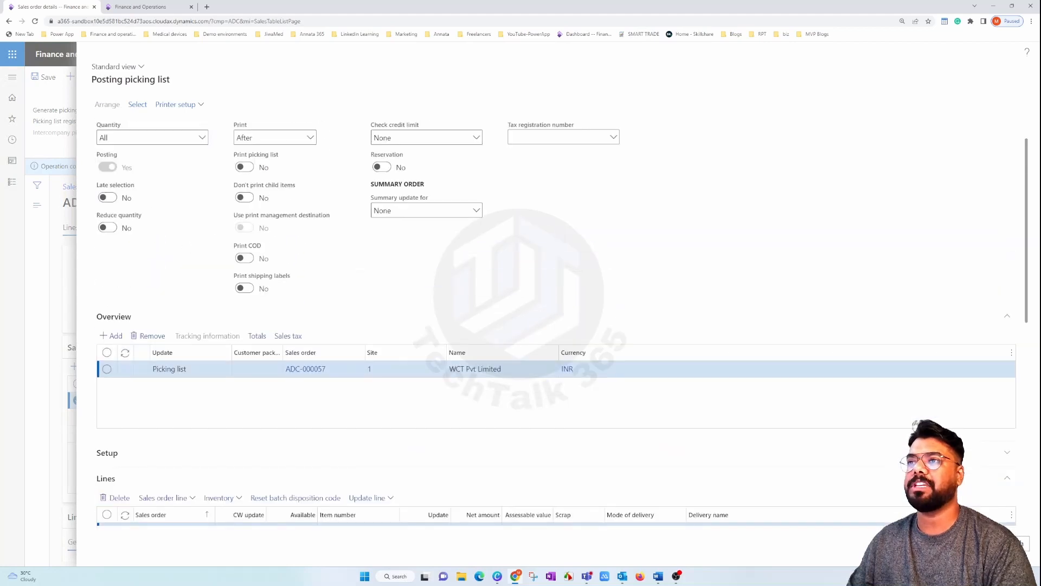
pyautogui.scroll(-3, 239, 404)
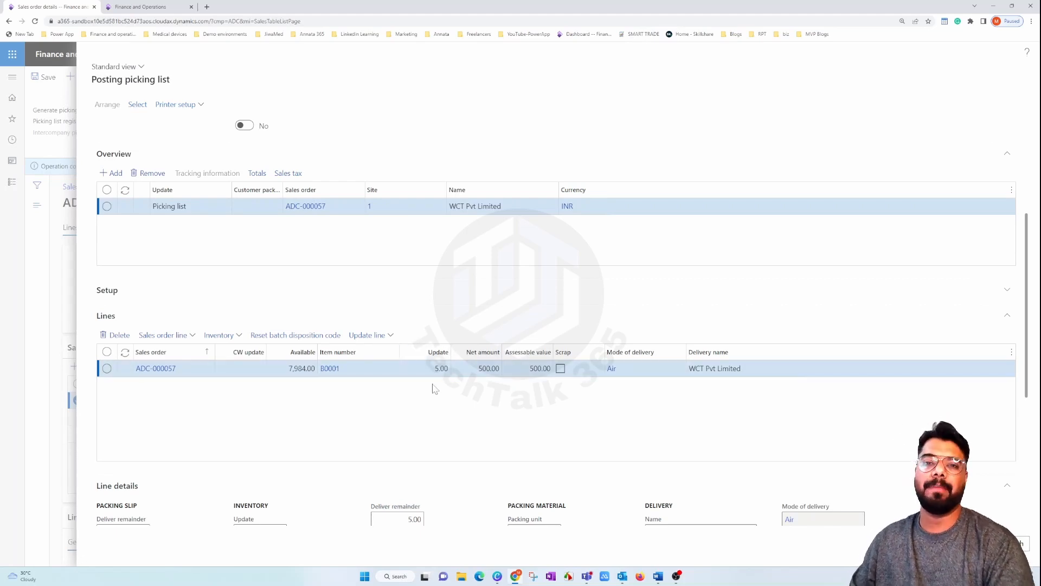
pyautogui.scroll(3, 367, 386)
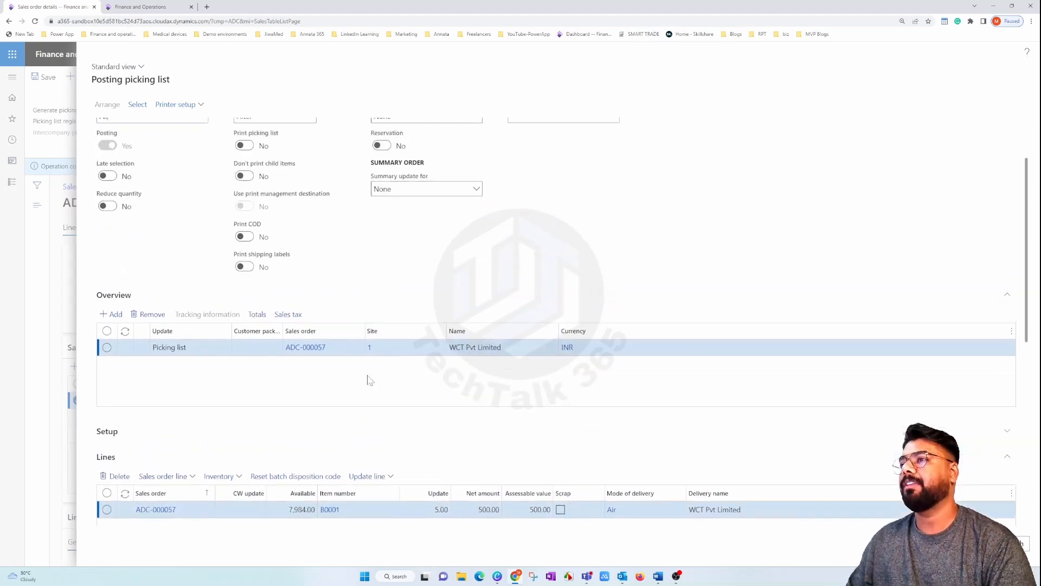
pyautogui.scroll(1, 369, 352)
pyautogui.scroll(-2, 372, 300)
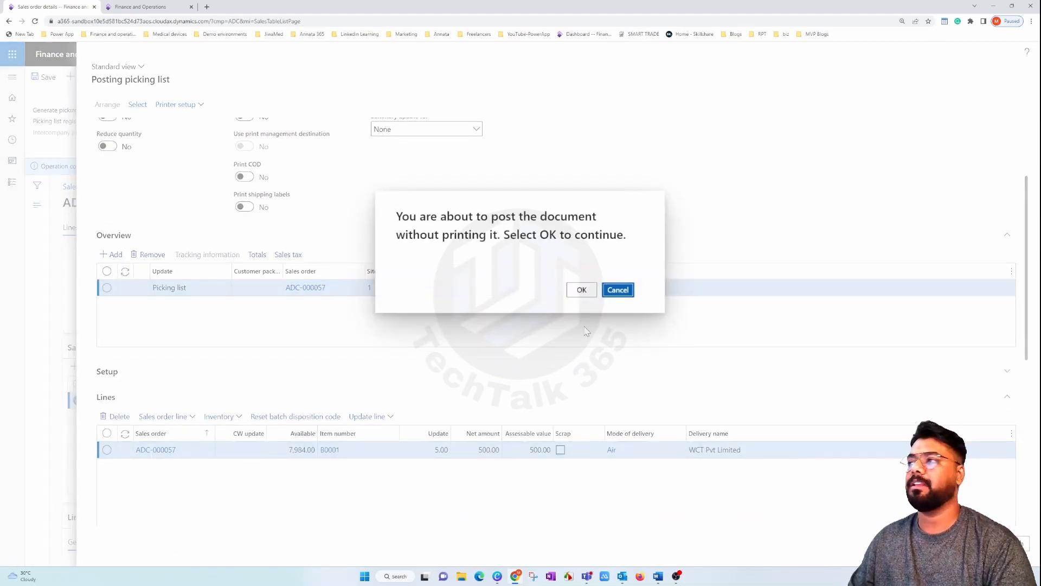
pyautogui.click(588, 297)
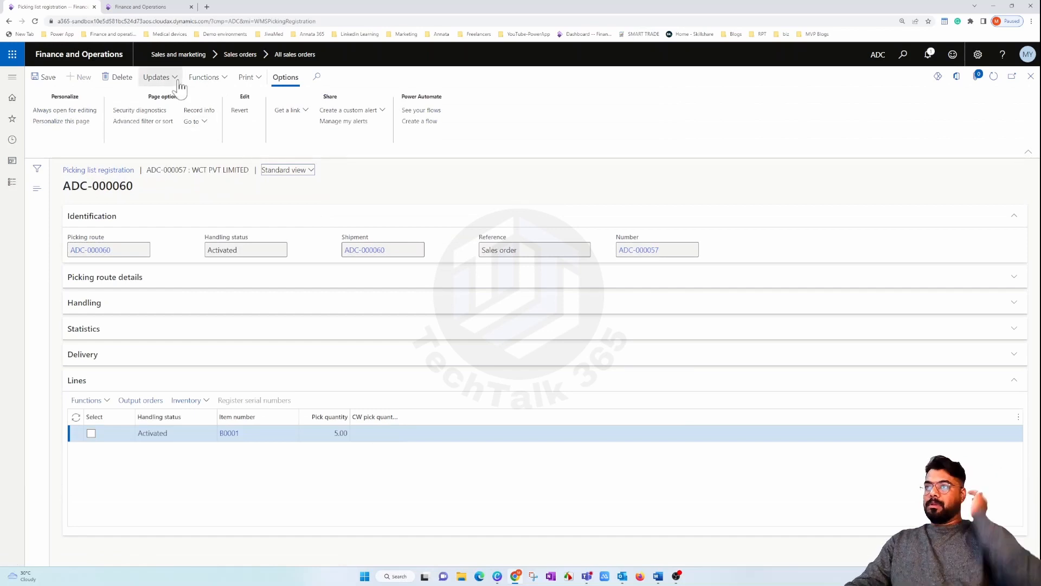
# Register all lines of the B0001 picking route as picked and return to the sales order.
pyautogui.click(178, 82)
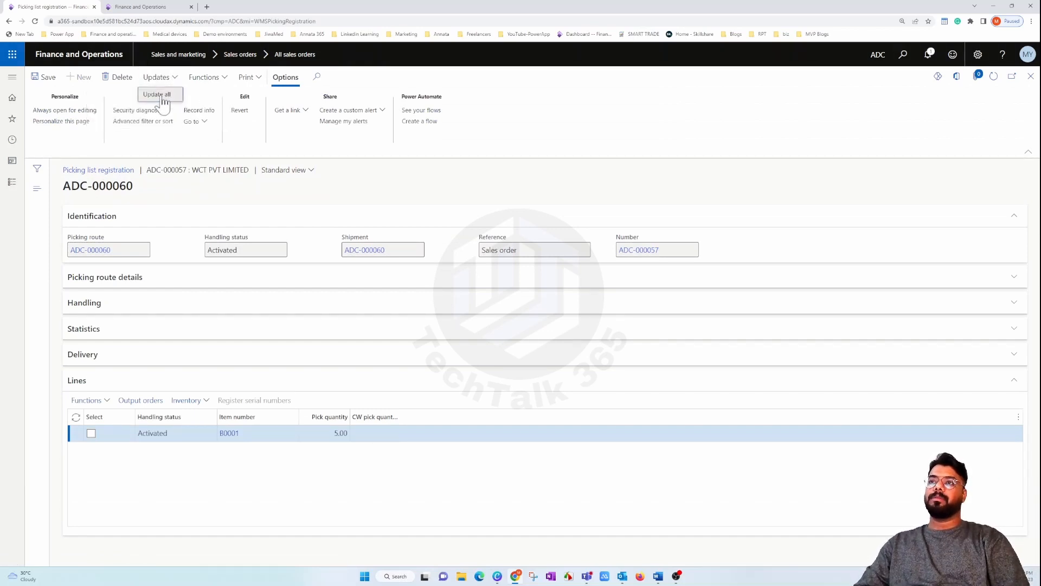
pyautogui.click(162, 96)
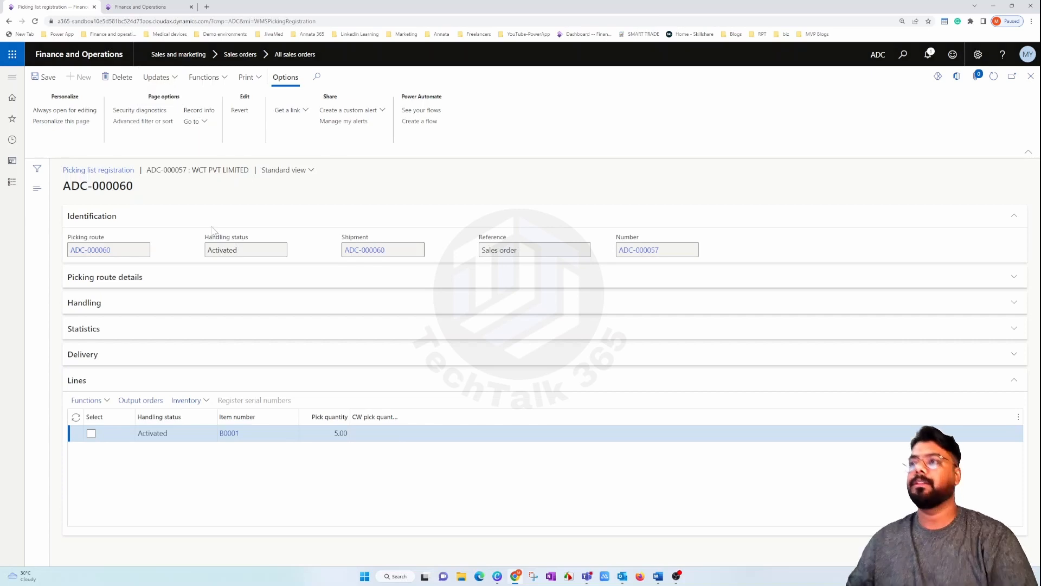
pyautogui.click(1031, 77)
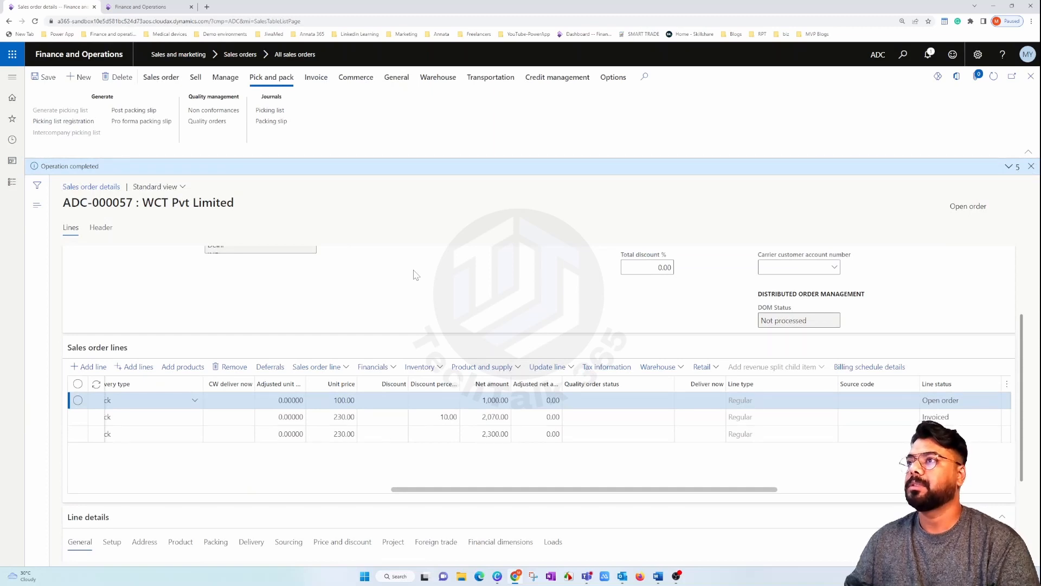
# Post the B0001 line's packing slip with the quantity option Picked, without printing it.
pyautogui.click(133, 110)
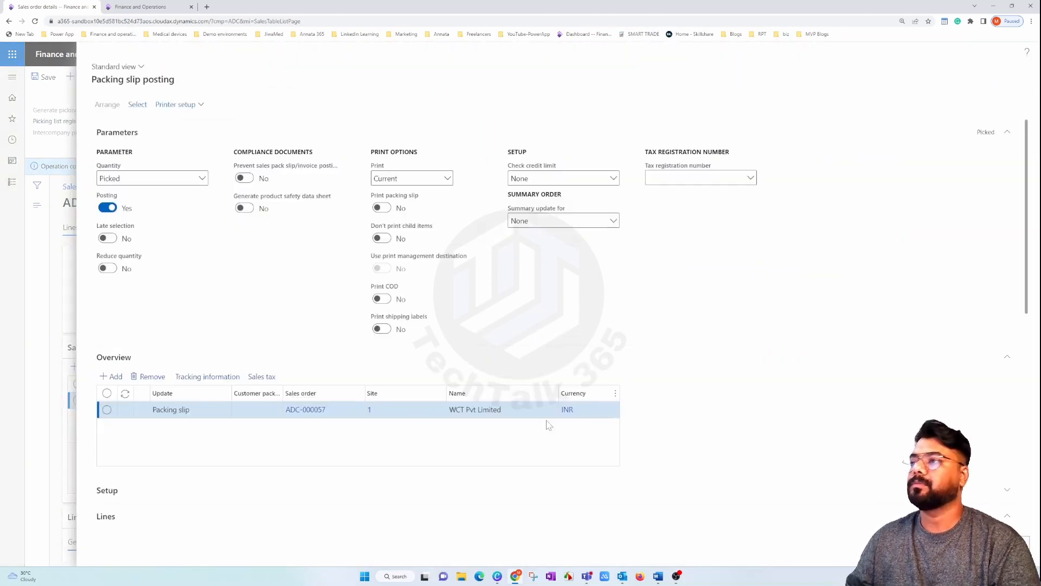
pyautogui.scroll(-5, 260, 323)
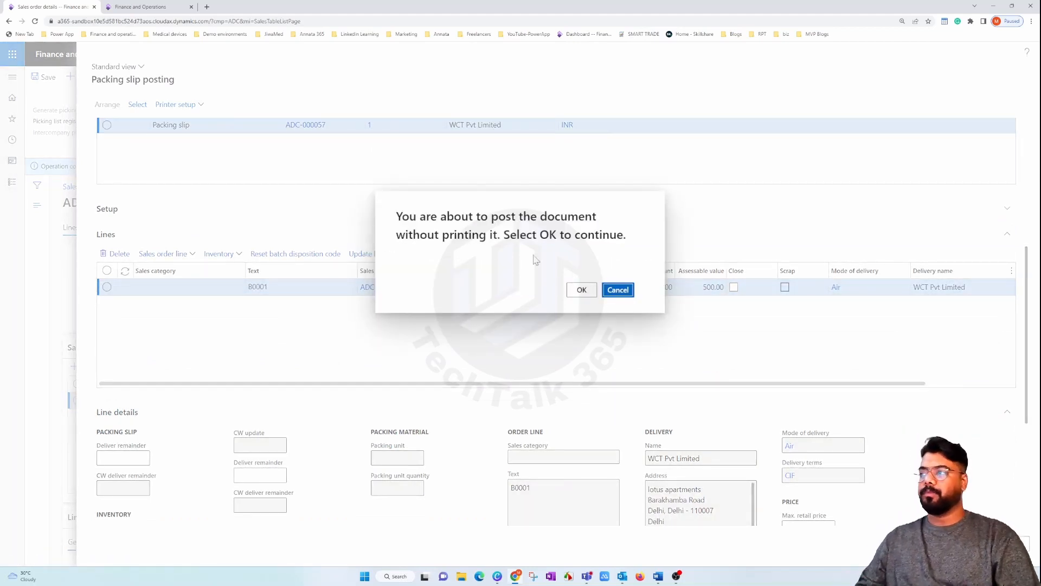
pyautogui.click(581, 291)
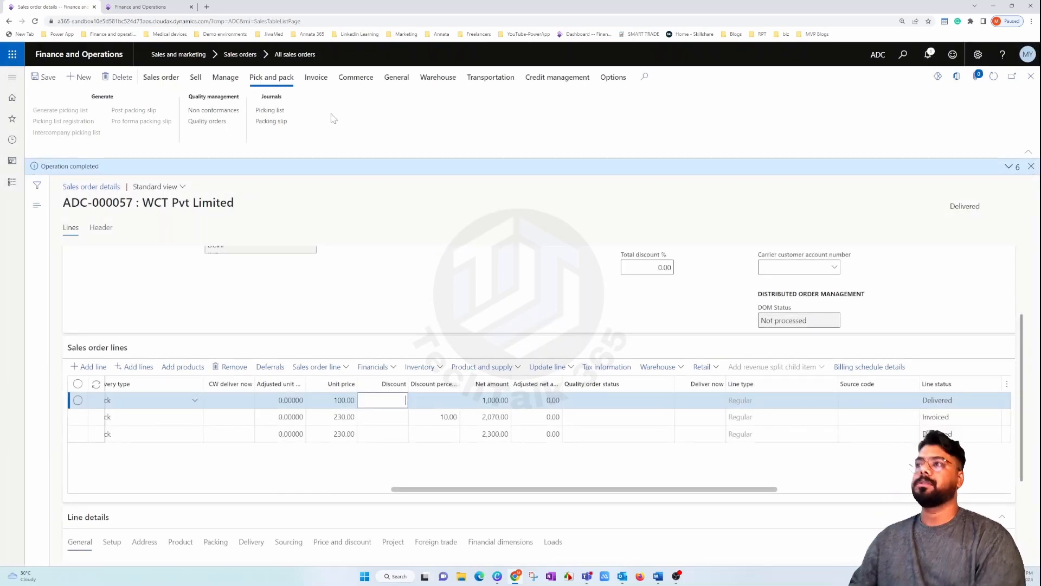
# Check the order's line quantities, comparing the invoice remainders of B0001 and the roof rack, and return to the order.
pyautogui.click(396, 78)
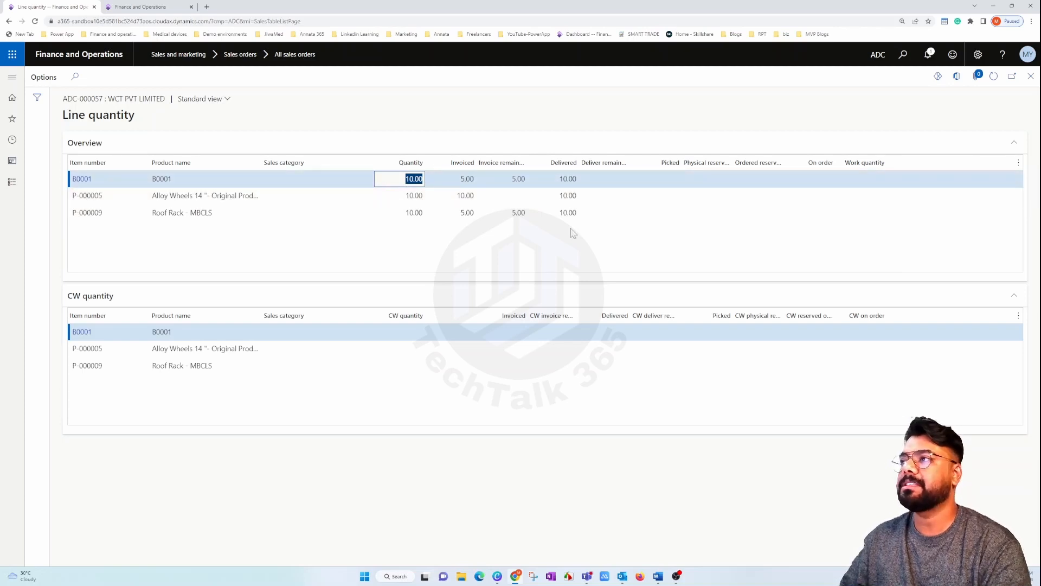
pyautogui.click(518, 178)
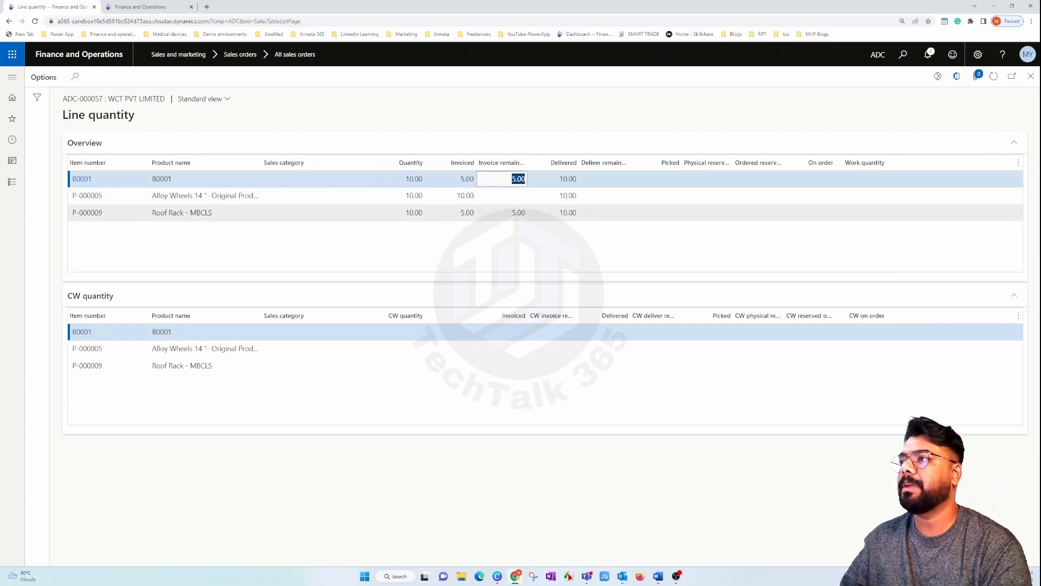
pyautogui.click(512, 178)
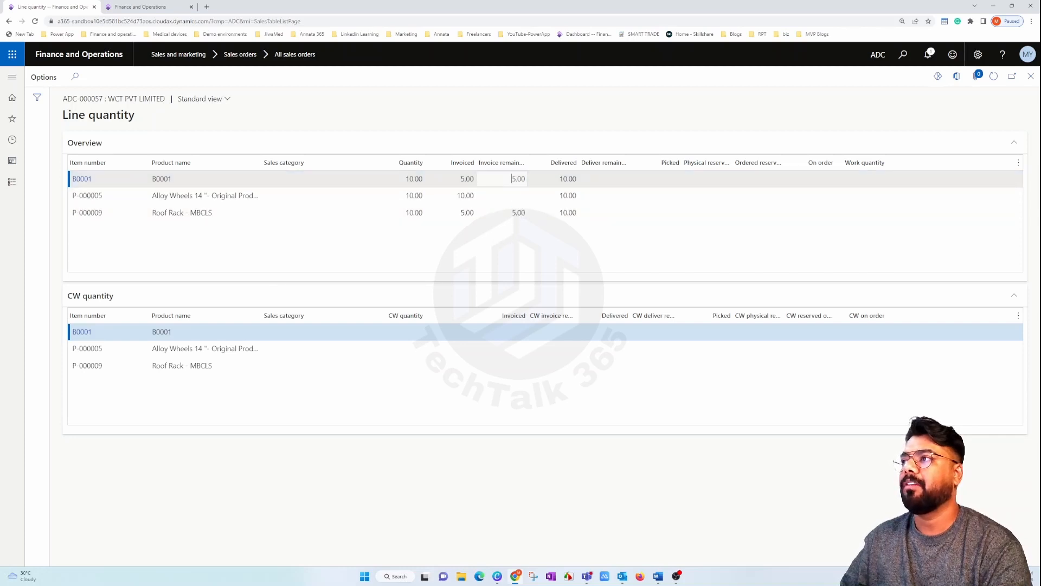
pyautogui.click(511, 212)
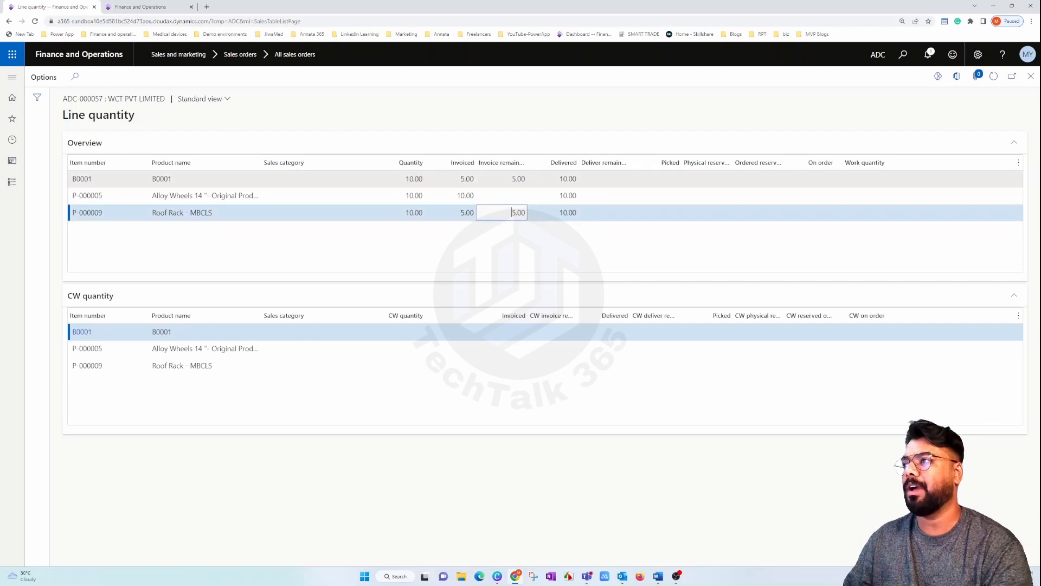
pyautogui.moveTo(511, 178); pyautogui.dragTo(526, 213)
pyautogui.click(1032, 79)
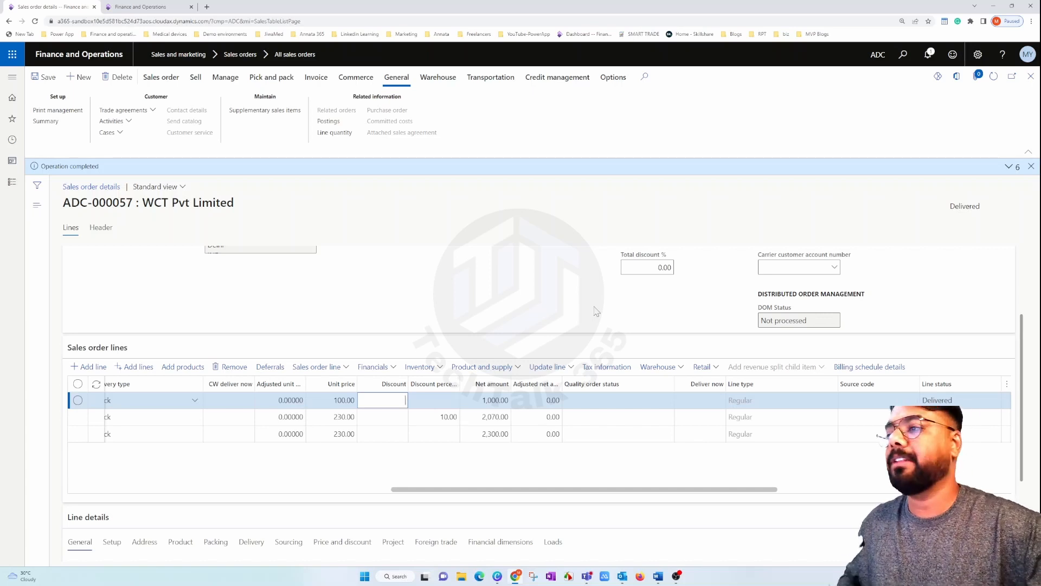
# Start an invoice for the order with the quantity option Packing slip, and examine its packing slip reference in the overview.
pyautogui.click(317, 77)
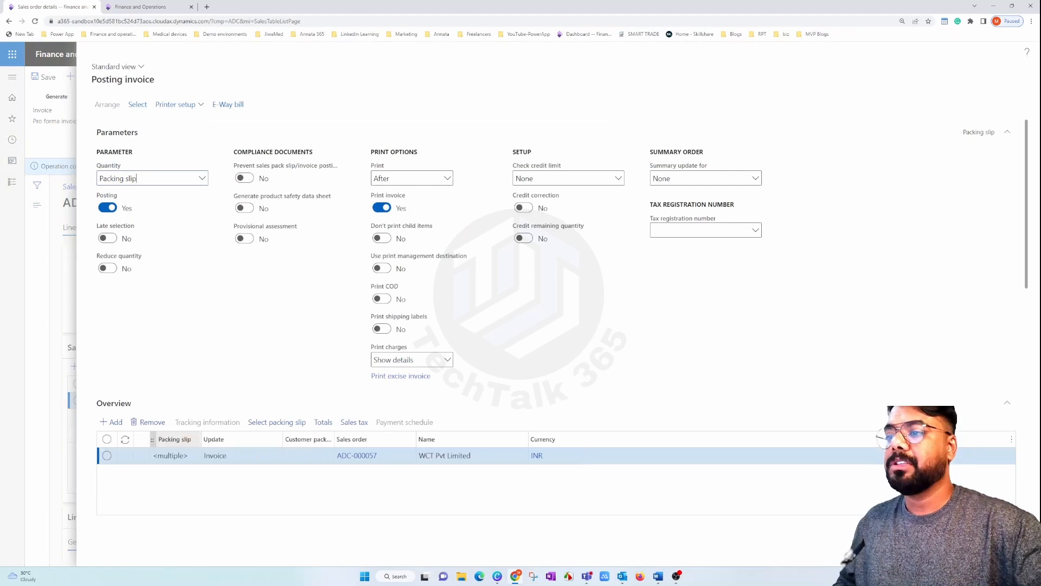
pyautogui.click(169, 455)
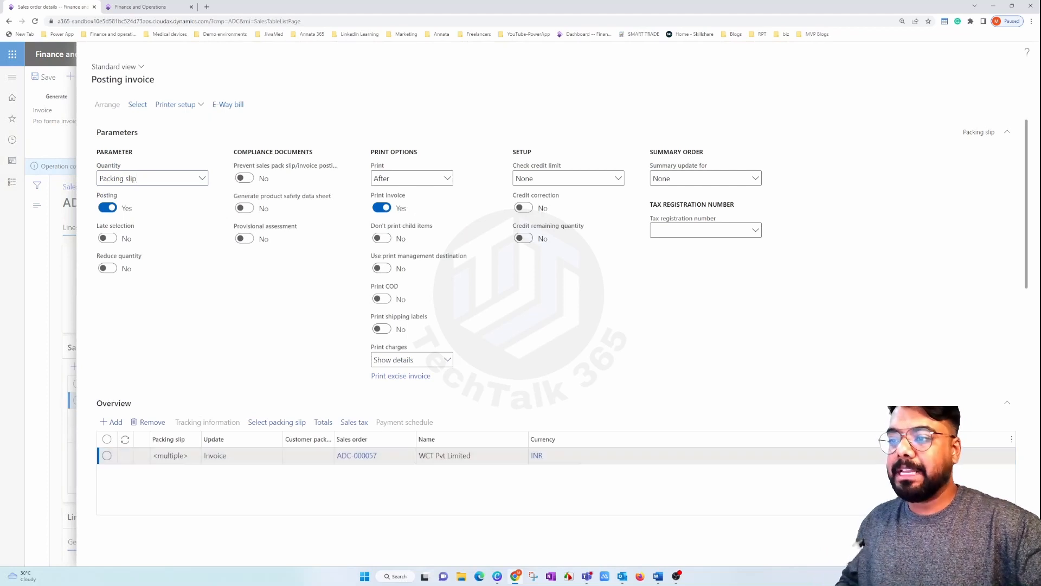
pyautogui.click(180, 470)
pyautogui.click(170, 456)
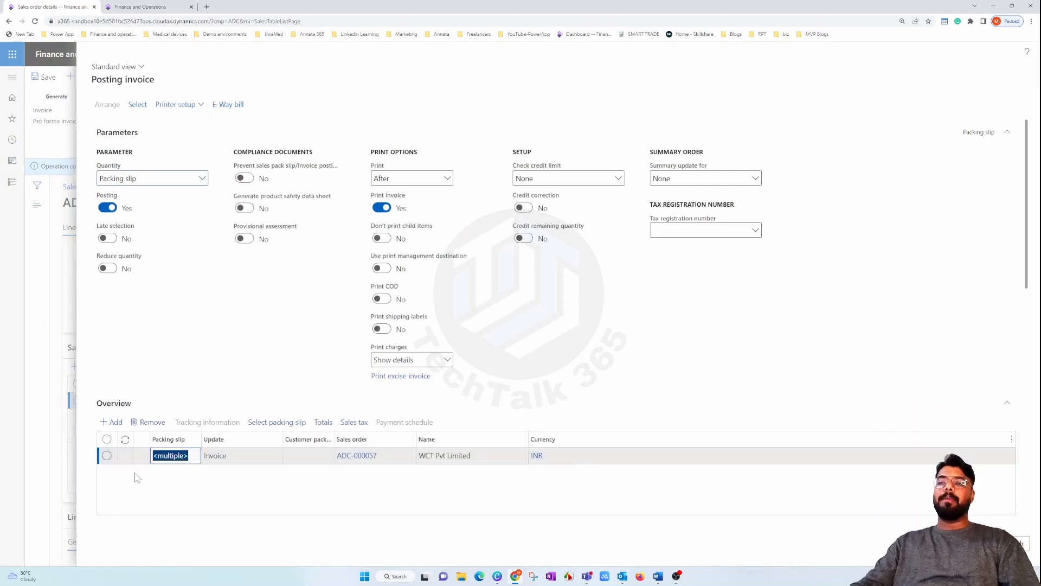
pyautogui.click(177, 479)
pyautogui.click(172, 456)
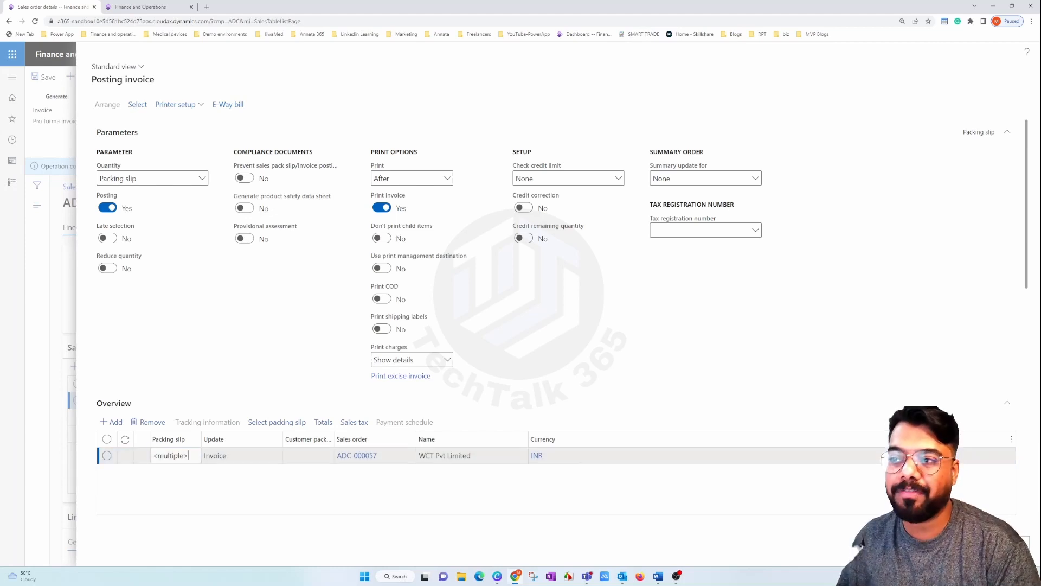
pyautogui.click(219, 494)
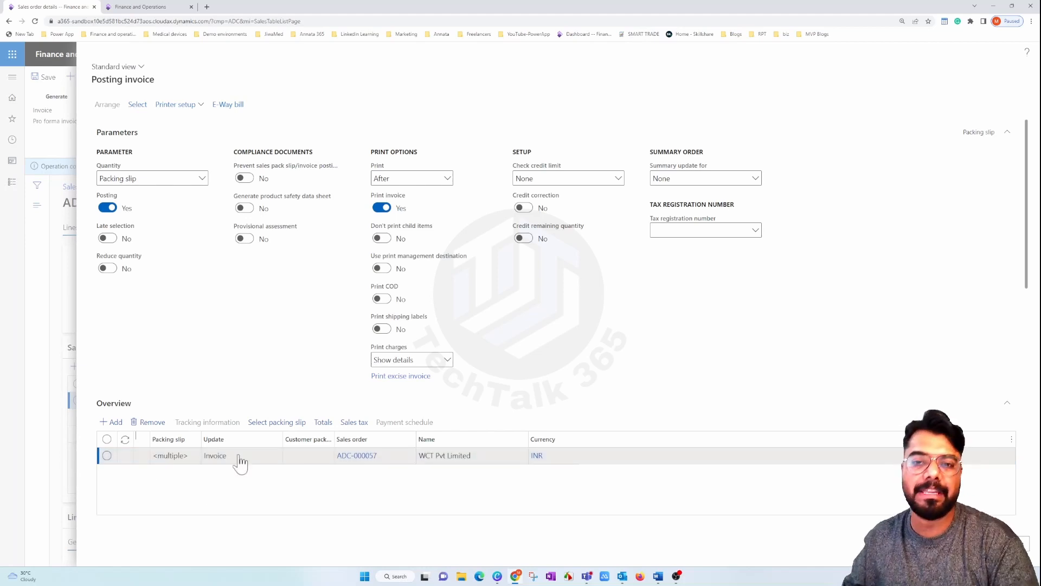
# Review the items on the roof rack and B0001 packing slips and confirm both for inclusion in the invoice.
pyautogui.click(274, 429)
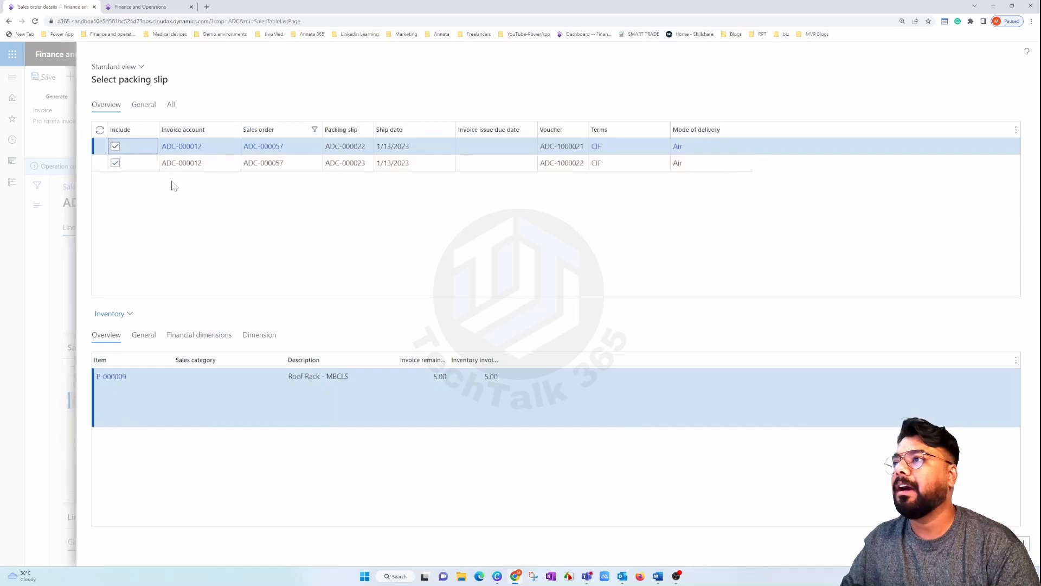
pyautogui.moveTo(366, 147); pyautogui.dragTo(340, 163)
pyautogui.click(348, 146)
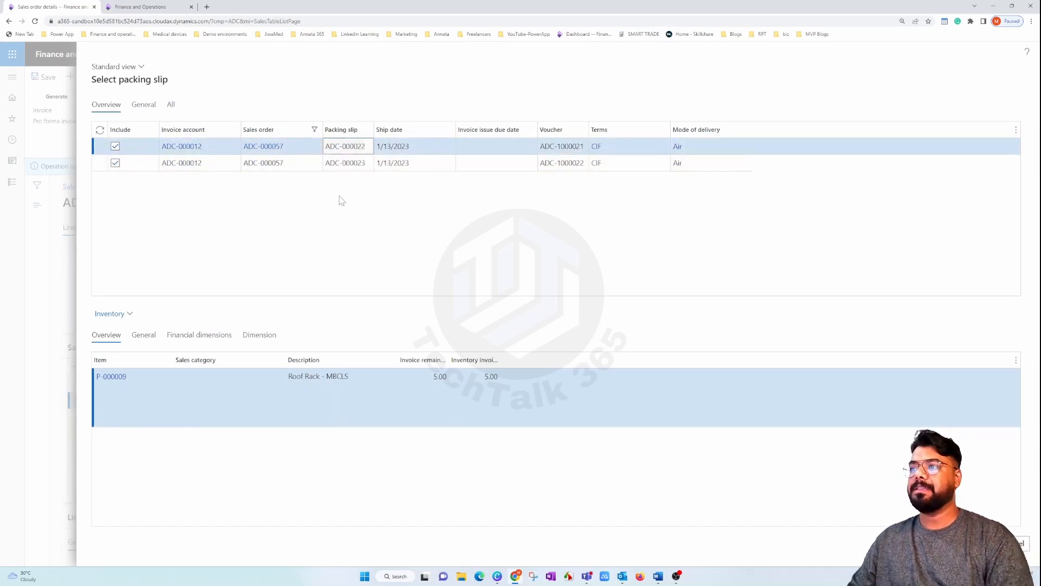
pyautogui.press('Down')
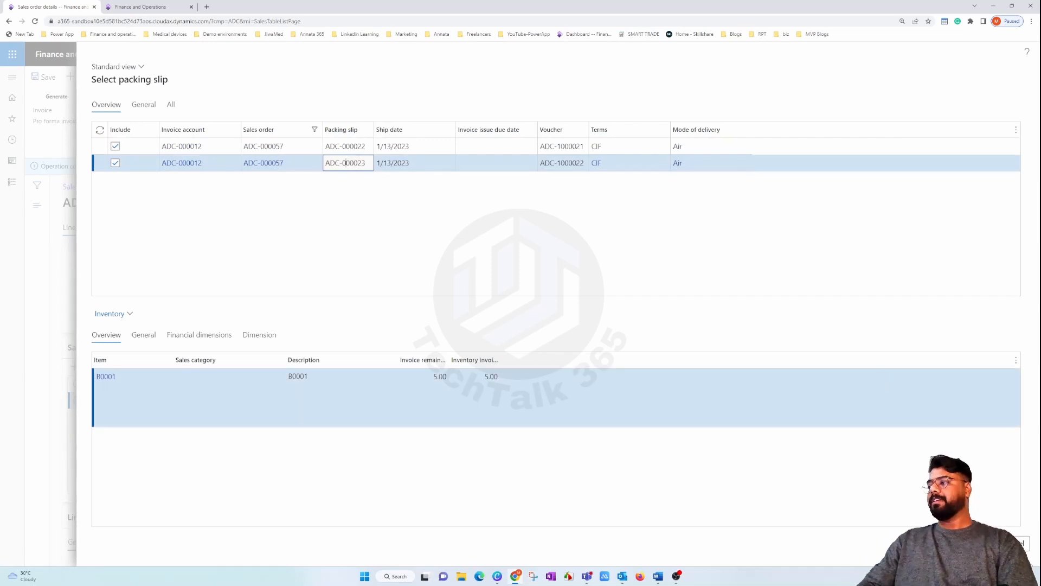
pyautogui.click(978, 543)
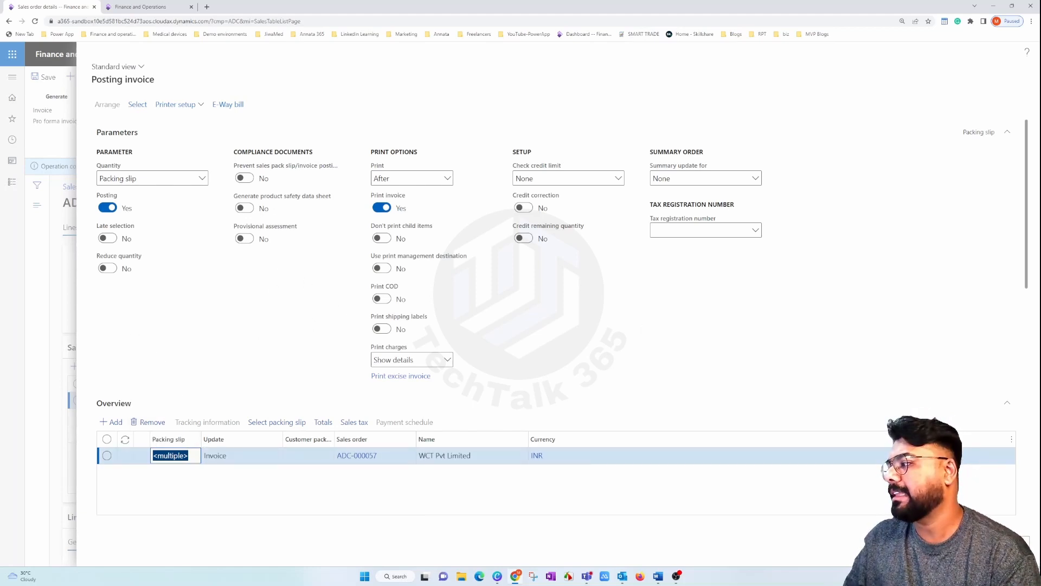
# Post the invoice covering both packing slips with printing to screen, and check the order's invoiced and delivered line quantities.
pyautogui.click(937, 544)
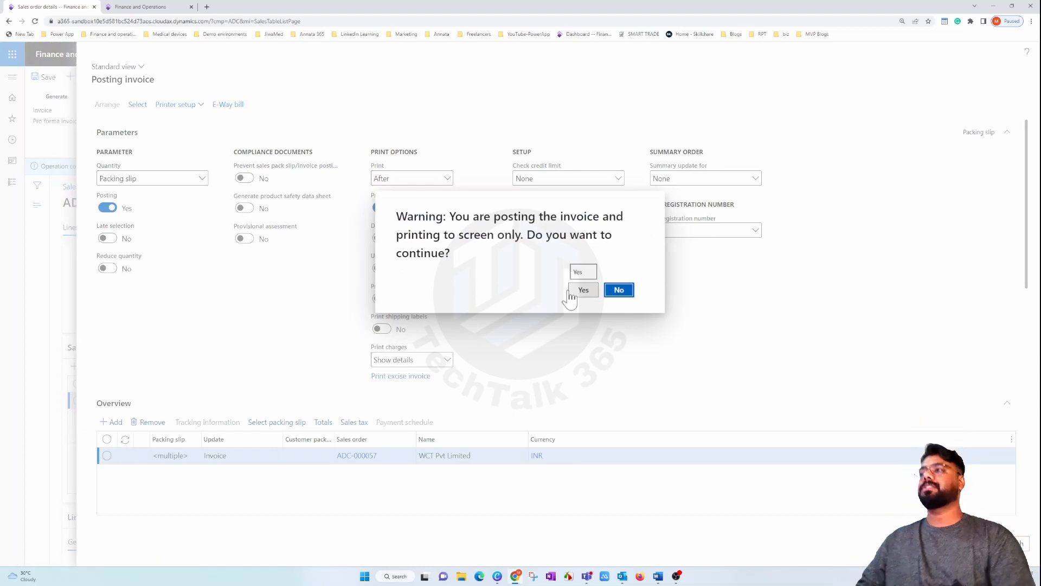
pyautogui.click(582, 291)
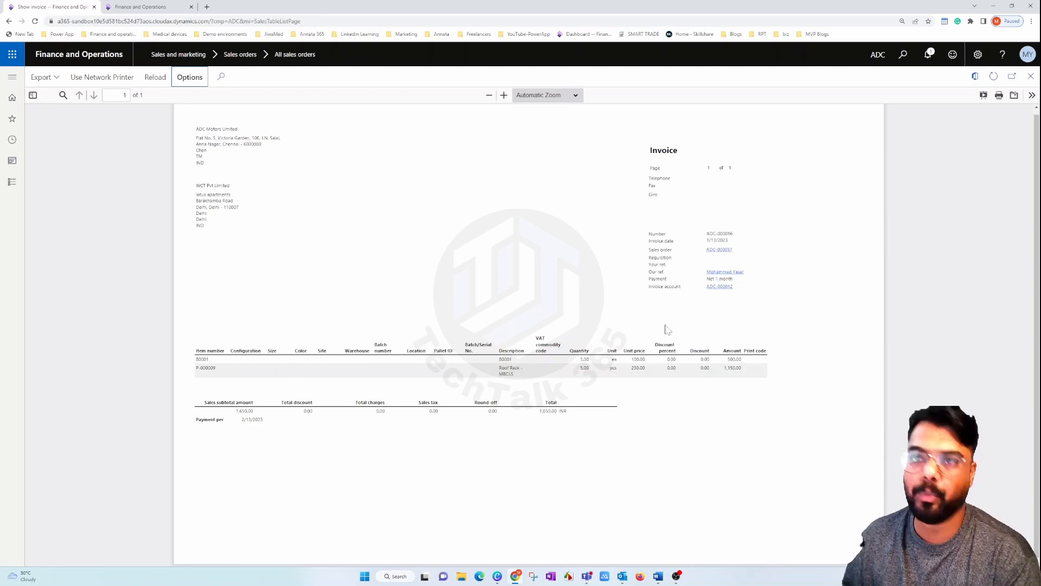
pyautogui.click(1032, 77)
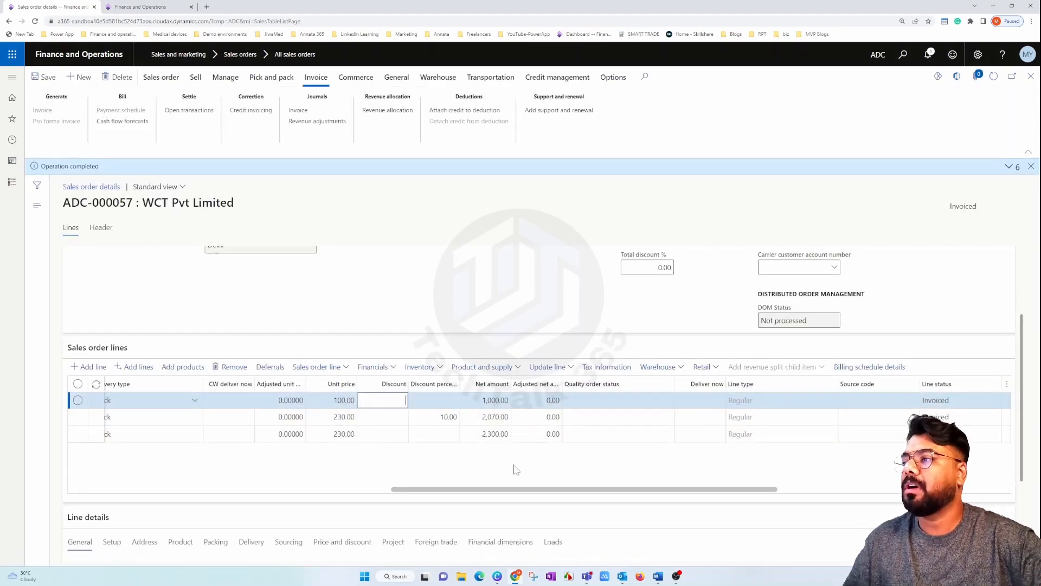
pyautogui.click(397, 77)
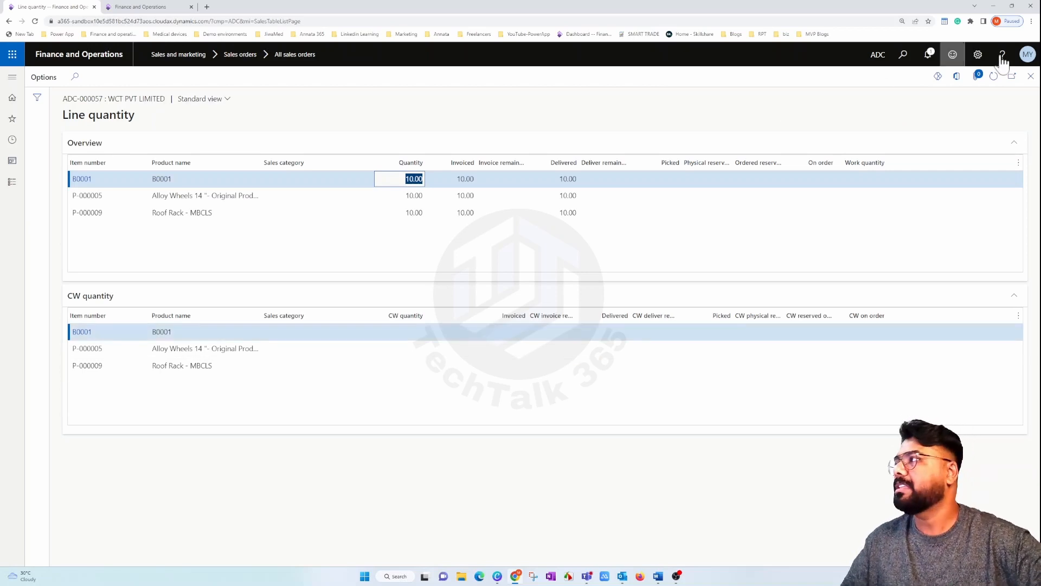
pyautogui.click(1032, 78)
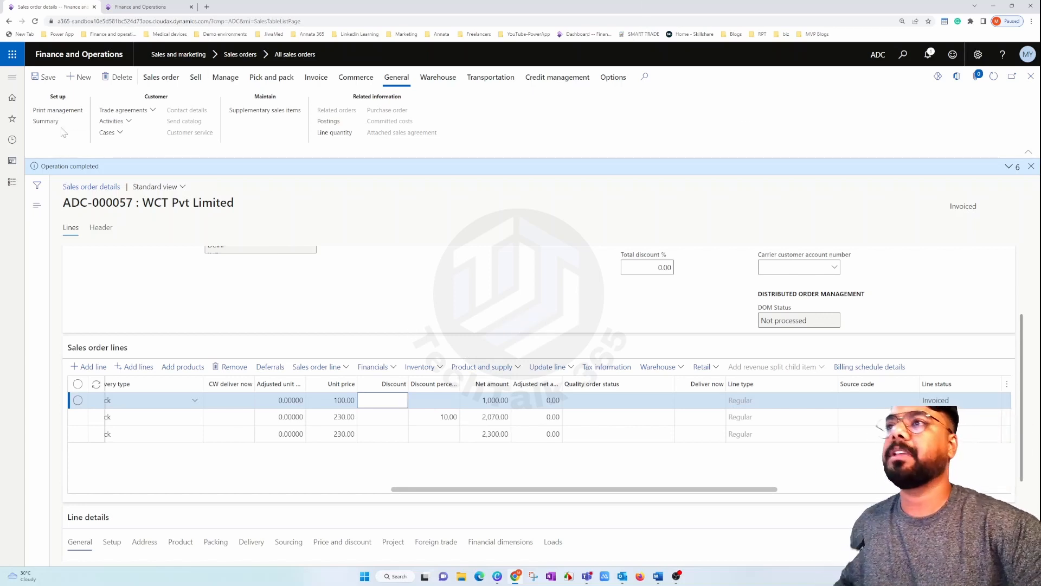
# Open the list of all customers in Accounts receivable and select the WCT Pvt Limited record.
pyautogui.click(12, 77)
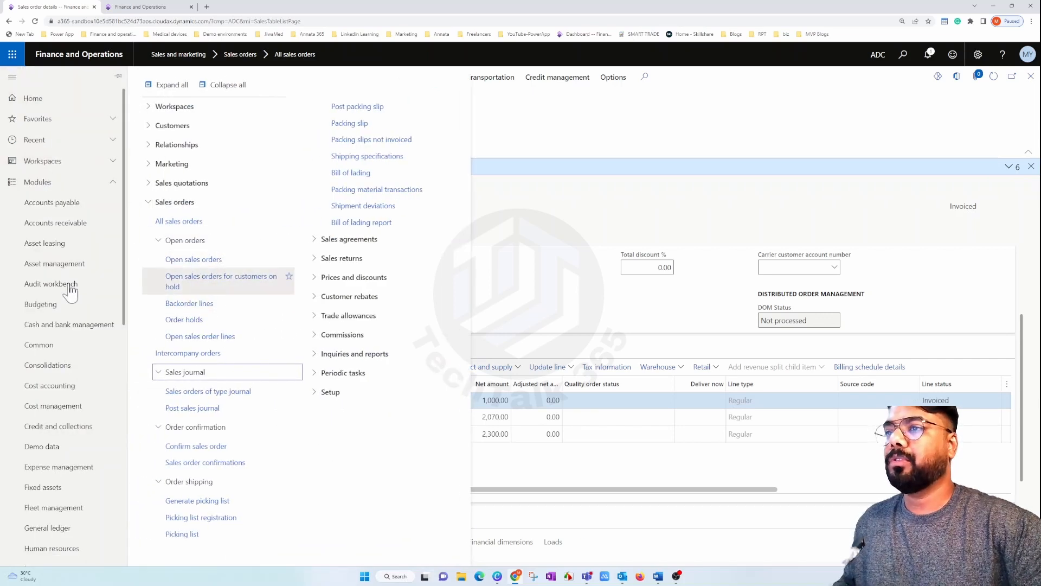
pyautogui.click(55, 223)
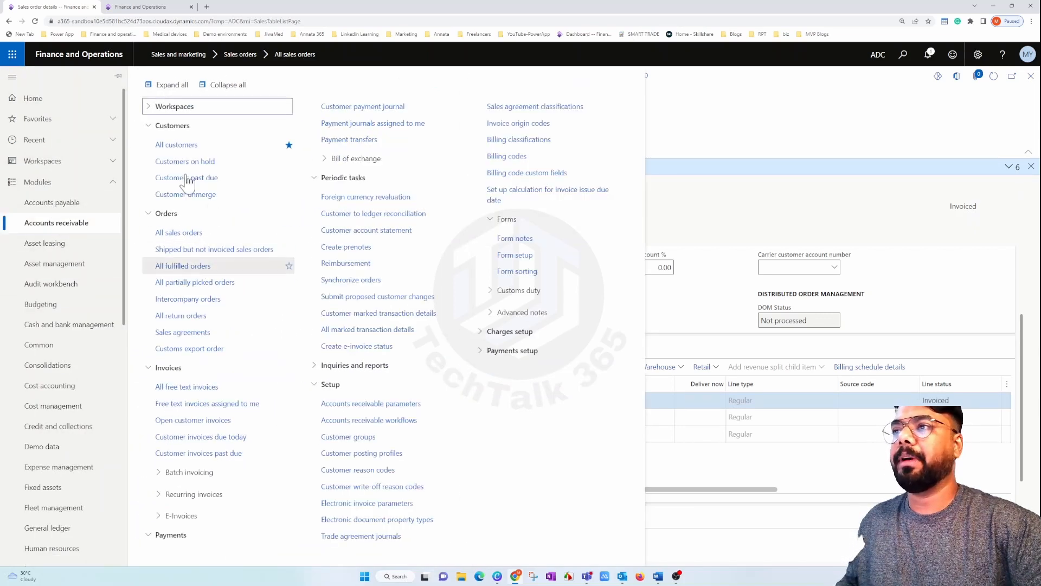
pyautogui.click(176, 144)
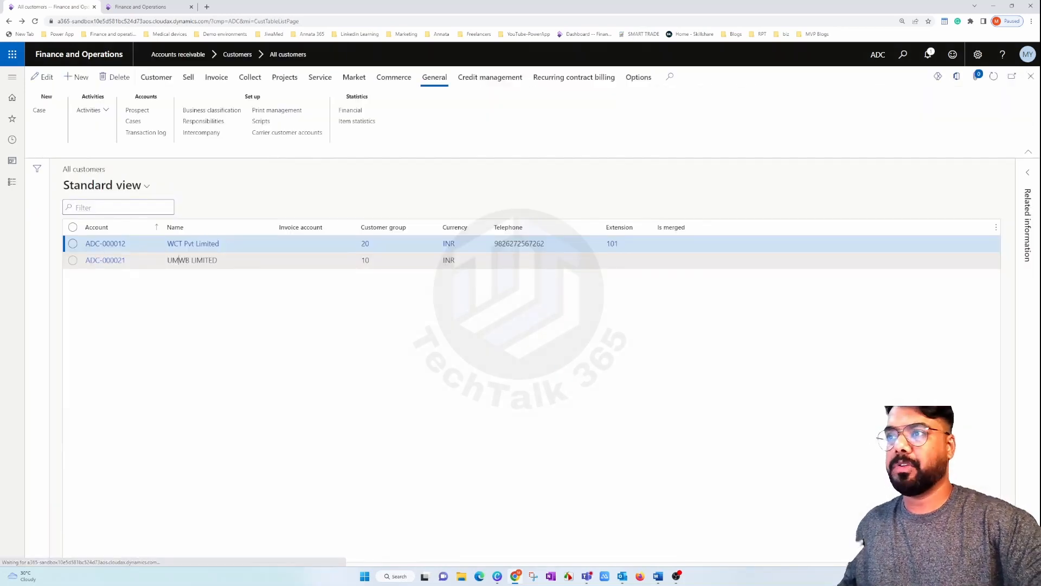
pyautogui.click(217, 265)
pyautogui.click(232, 243)
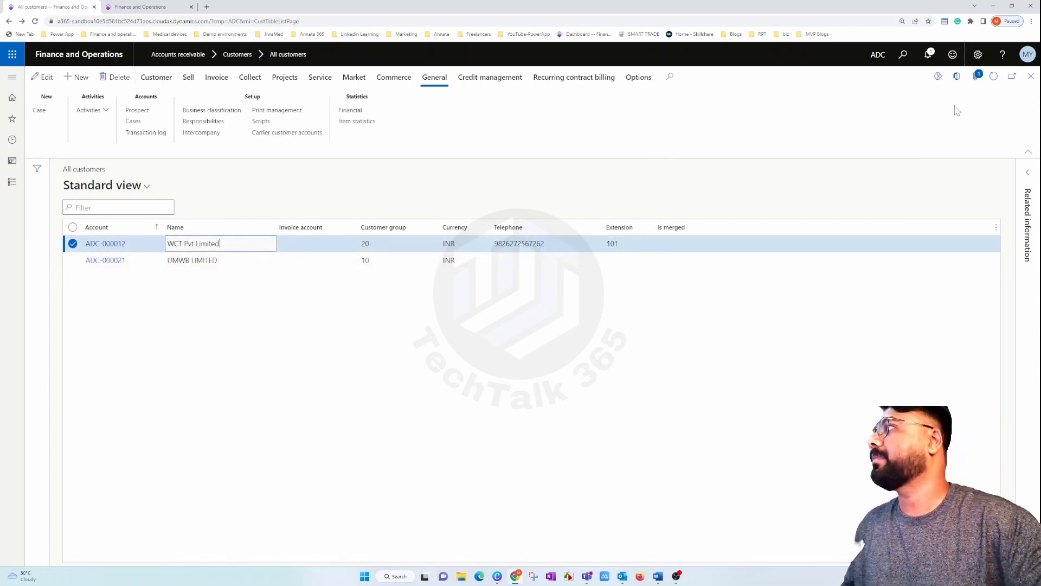
# Add a note attachment to the WCT Pvt Limited customer with description Customer Notes and note text Regular Customer.
pyautogui.click(547, 244)
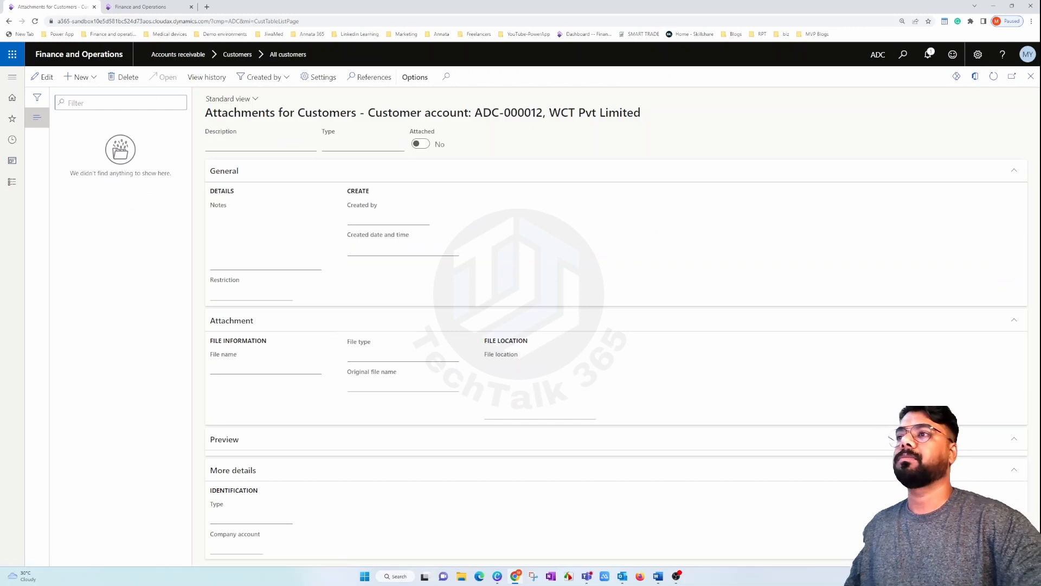
pyautogui.click(81, 77)
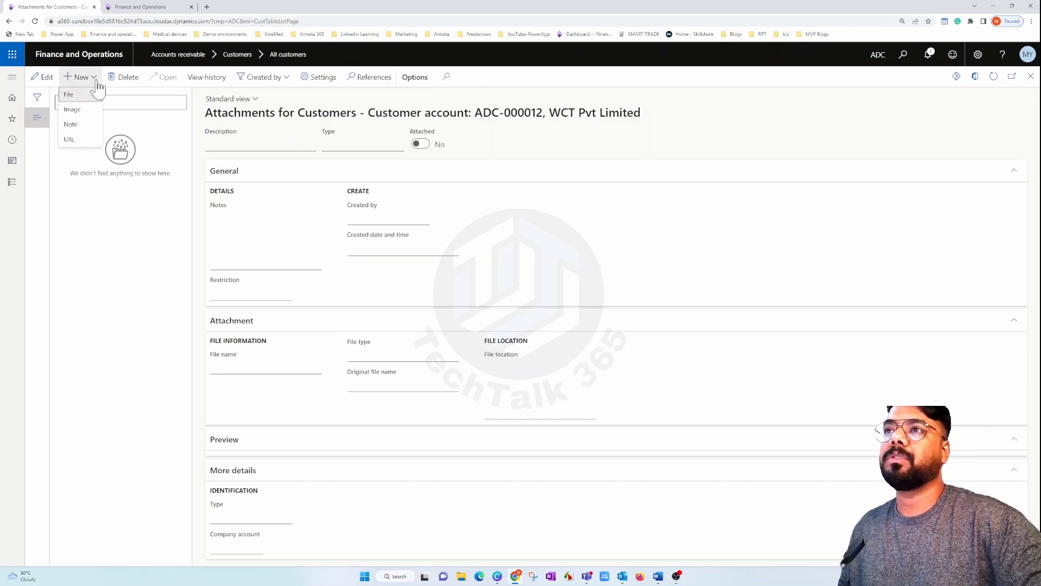
pyautogui.click(85, 126)
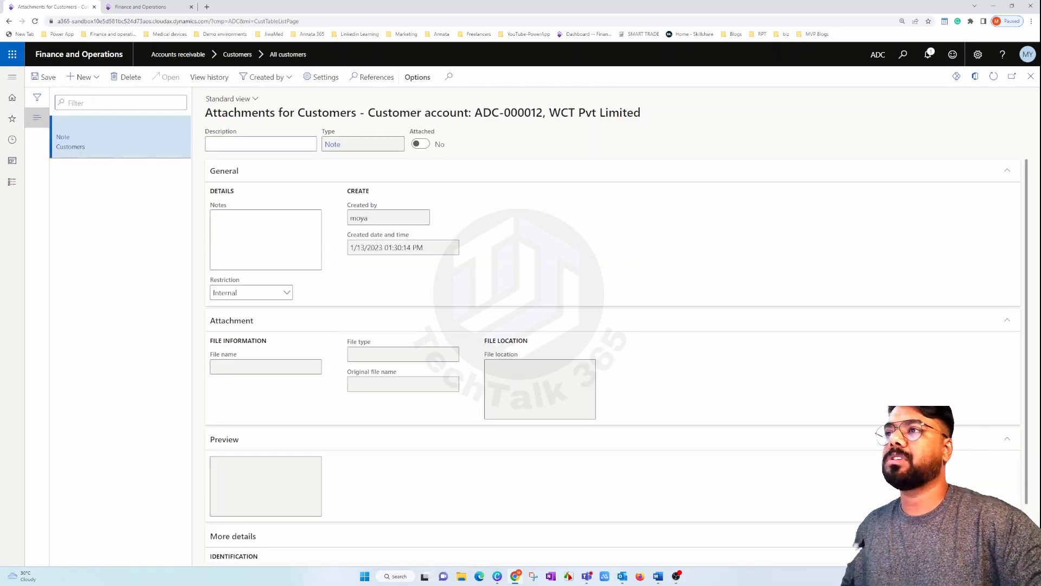
pyautogui.write('Custom')
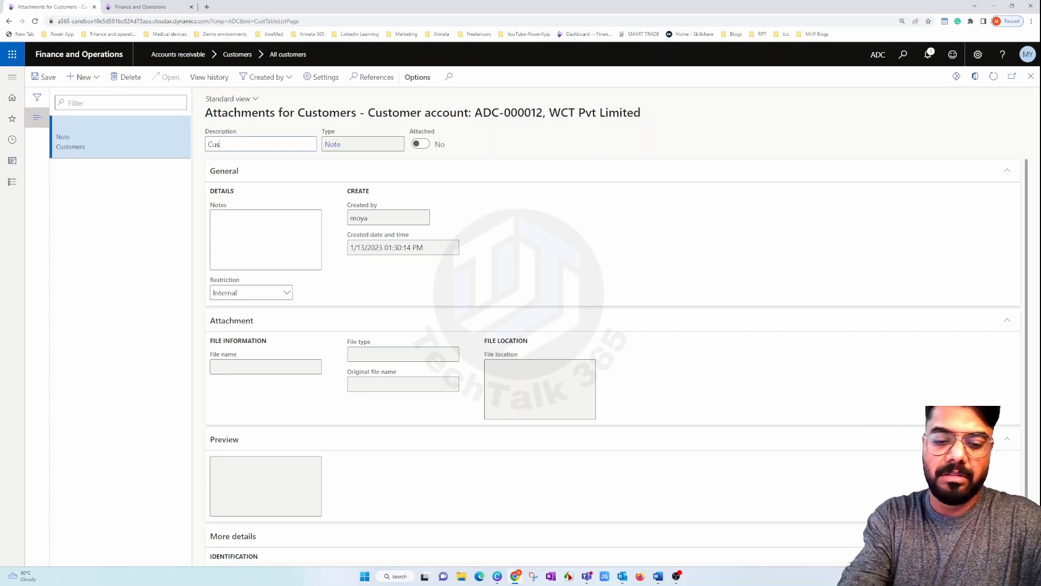
pyautogui.write('er Notes')
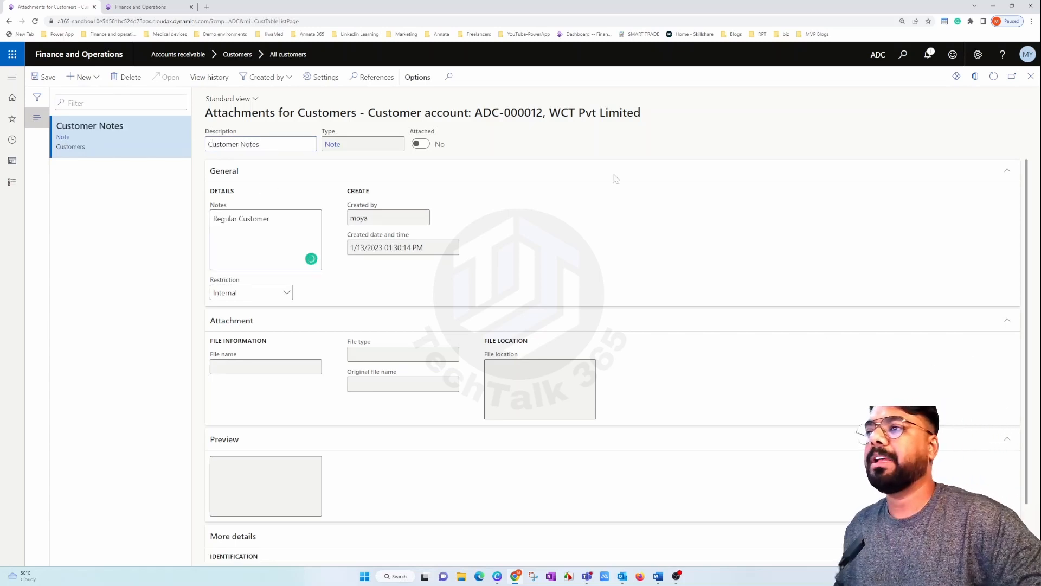
# Set the customer note's restriction to External, save it and close the attachments page.
pyautogui.click(280, 294)
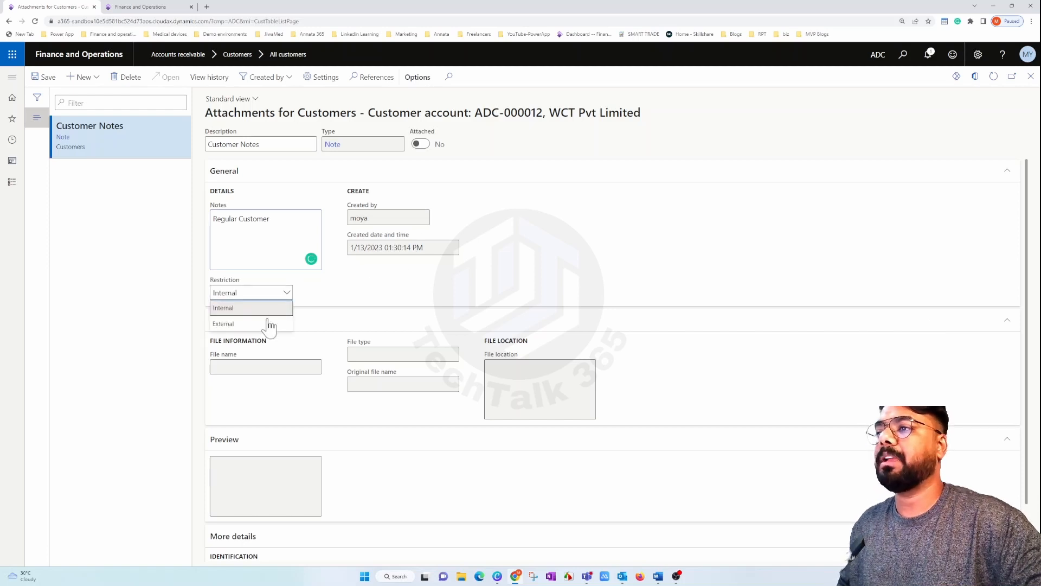
pyautogui.click(261, 329)
pyautogui.click(45, 77)
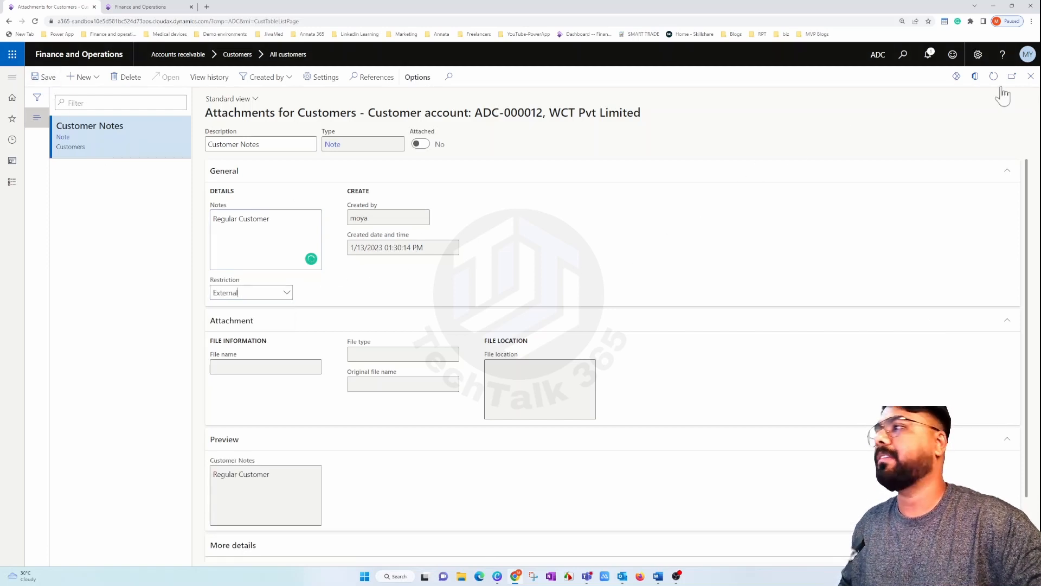
pyautogui.click(1031, 77)
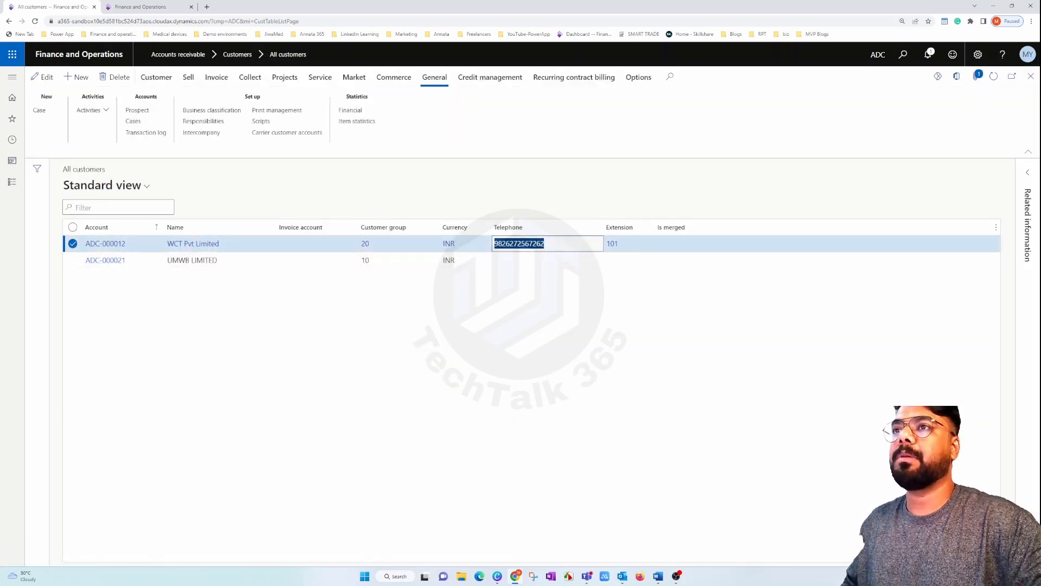
# Open the released products list in Product information management and select the Alloy Wheels 14" item, P-000005.
pyautogui.click(12, 76)
pyautogui.scroll(-3, 70, 432)
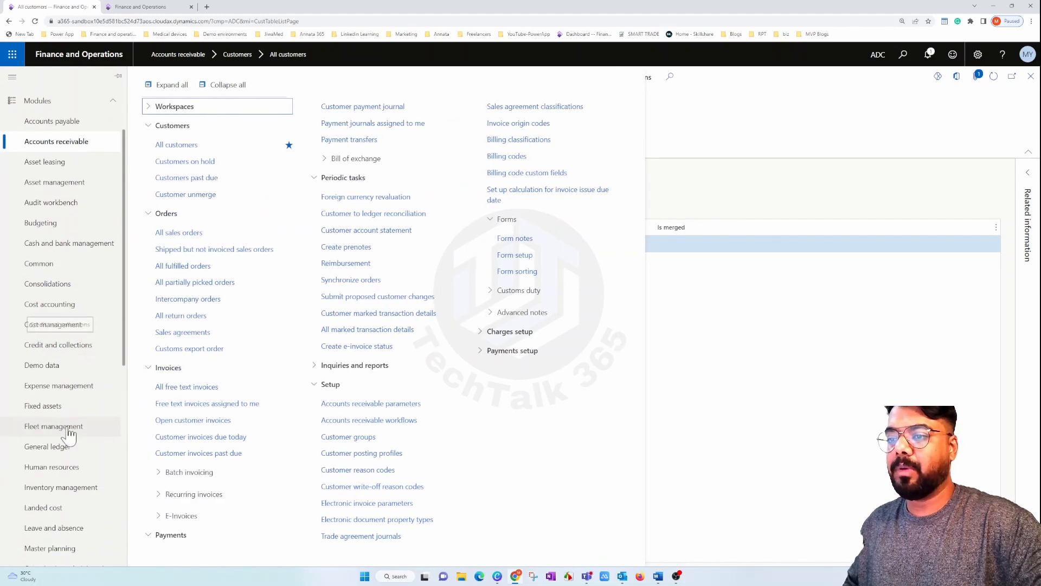
pyautogui.scroll(-1, 69, 433)
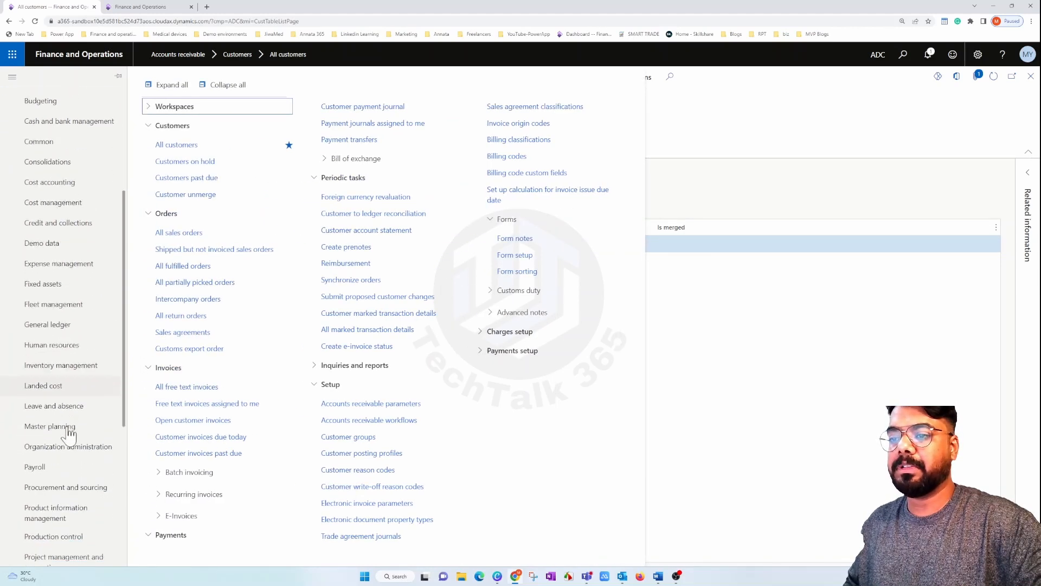
pyautogui.click(64, 518)
pyautogui.click(171, 329)
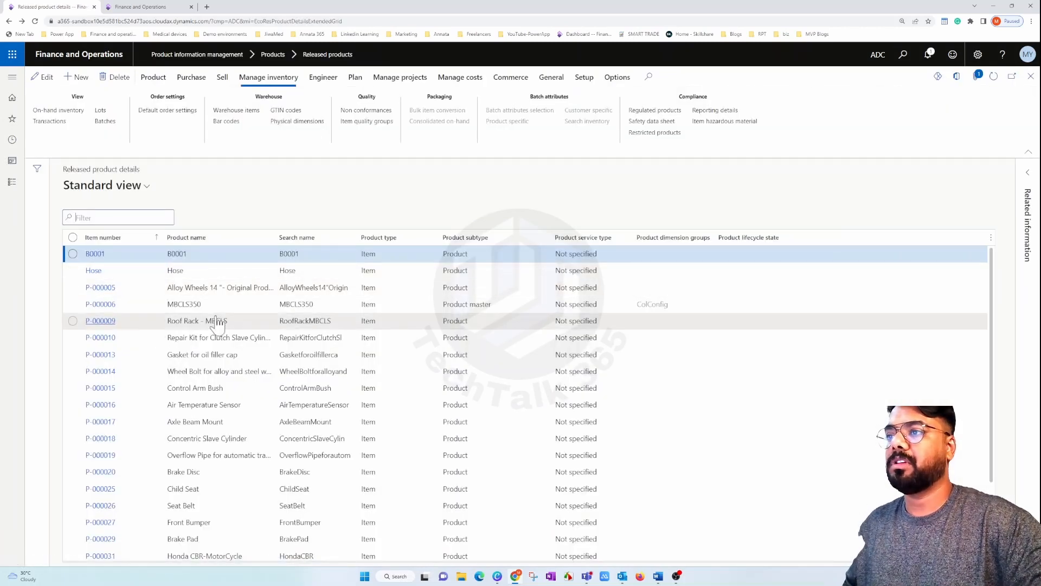
pyautogui.click(219, 288)
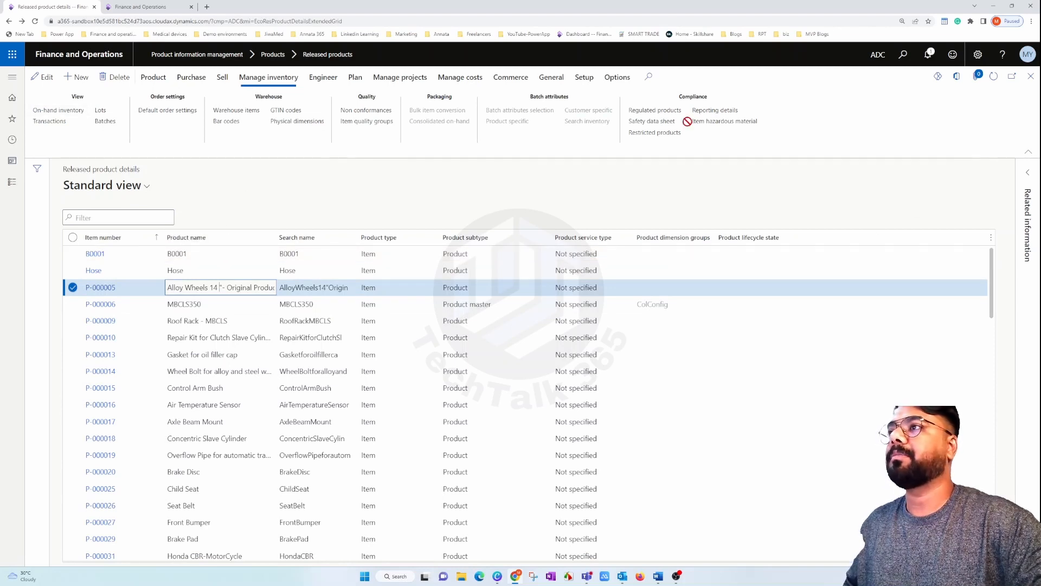
# Add a note attachment to the alloy wheels item with description Item Notes and note text Fasting moving item.
pyautogui.click(941, 163)
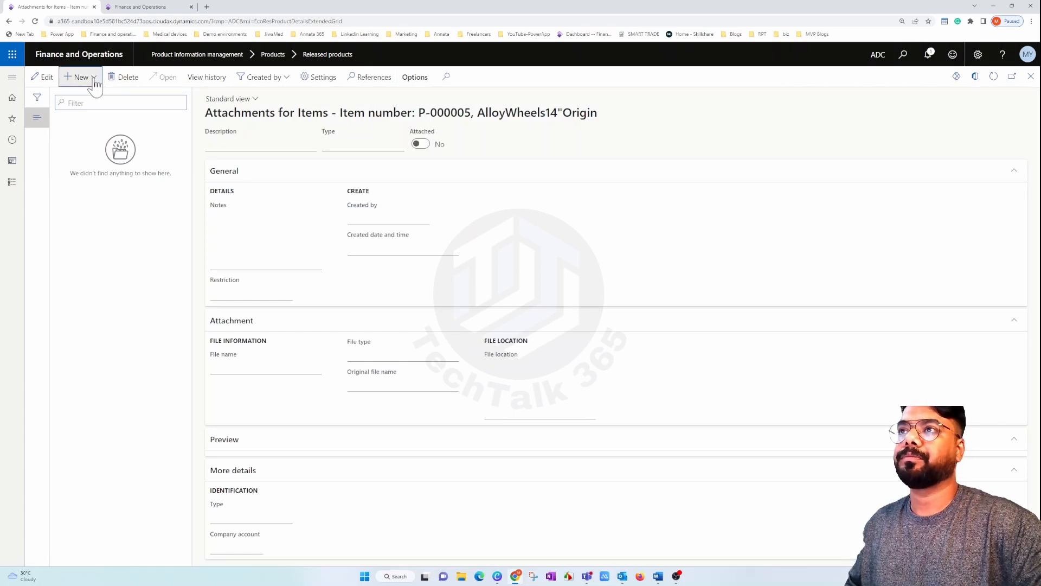
pyautogui.click(96, 81)
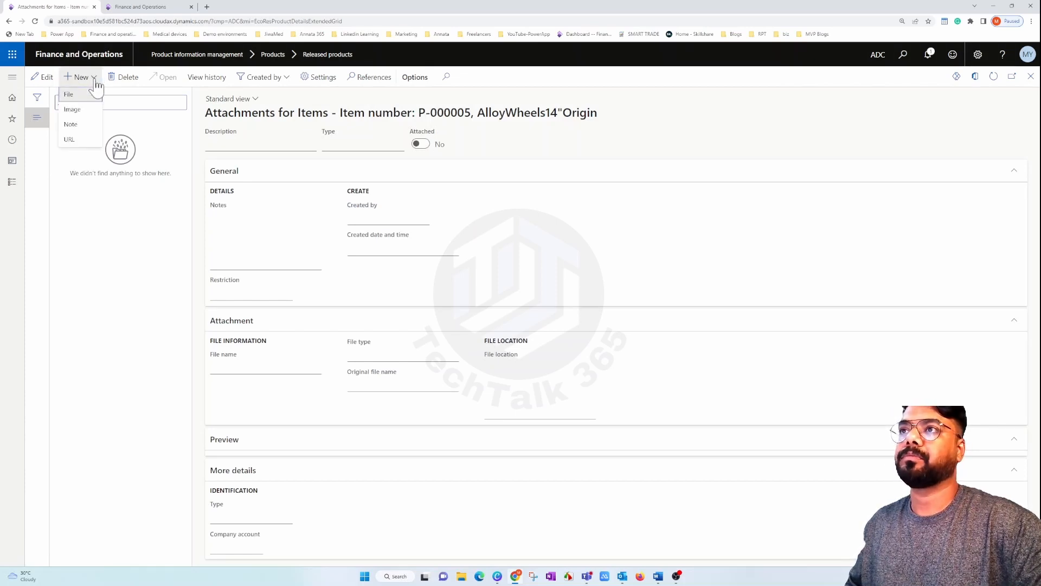
pyautogui.click(71, 124)
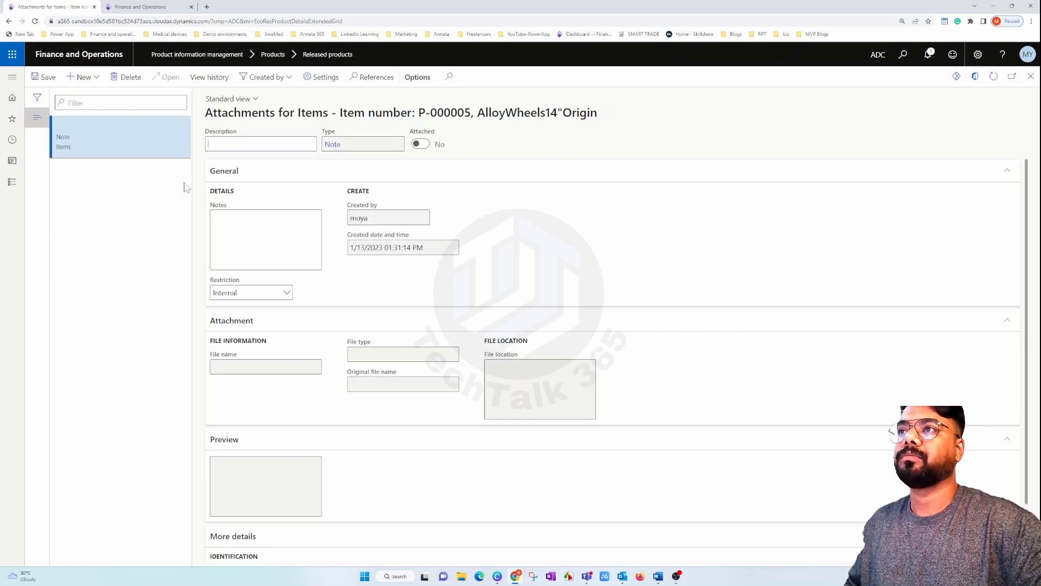
pyautogui.click(285, 144)
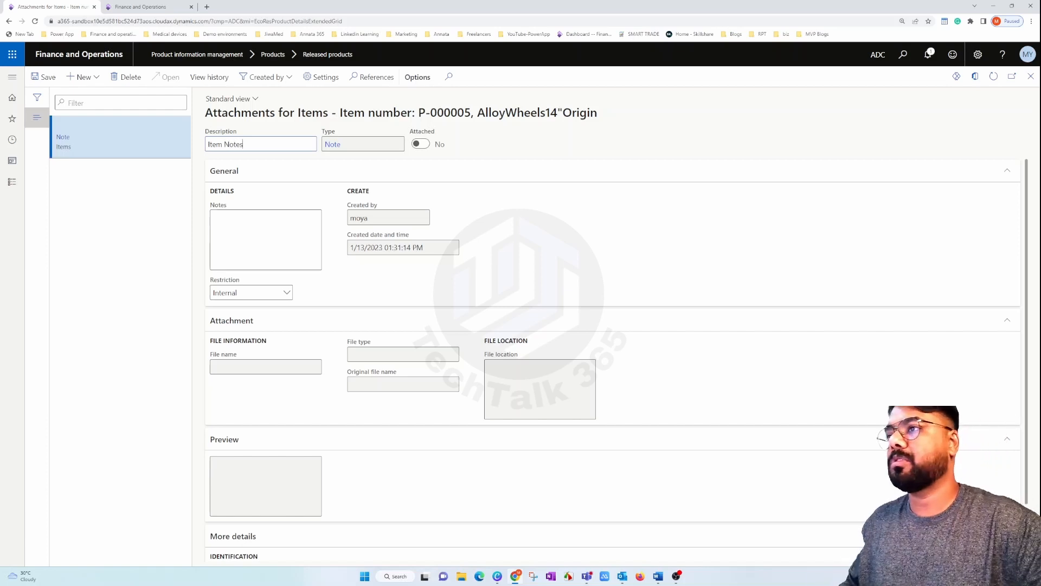
pyautogui.click(255, 233)
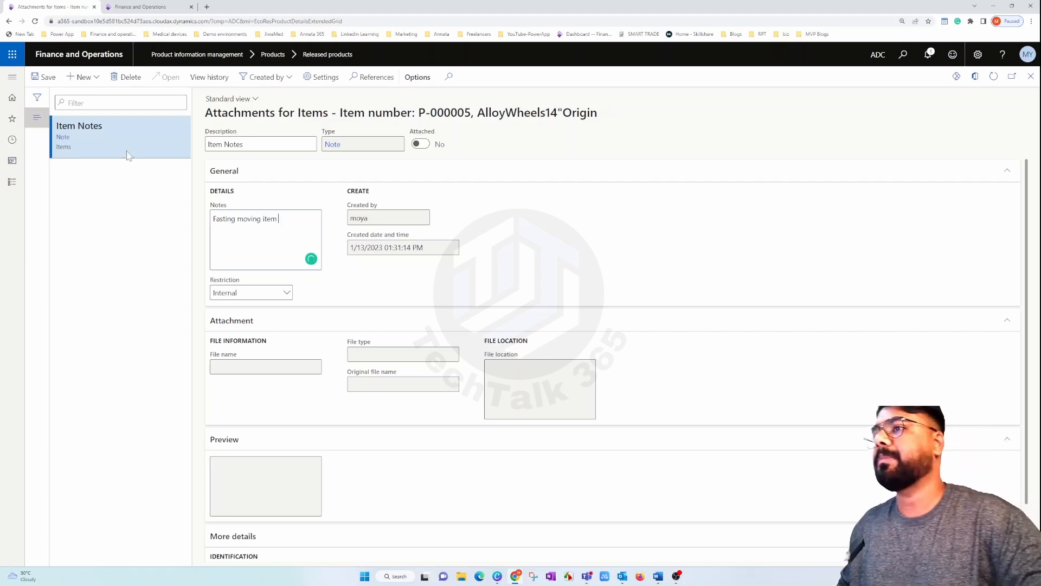
# Set the item note's restriction to External, save it and close the attachments page.
pyautogui.click(284, 293)
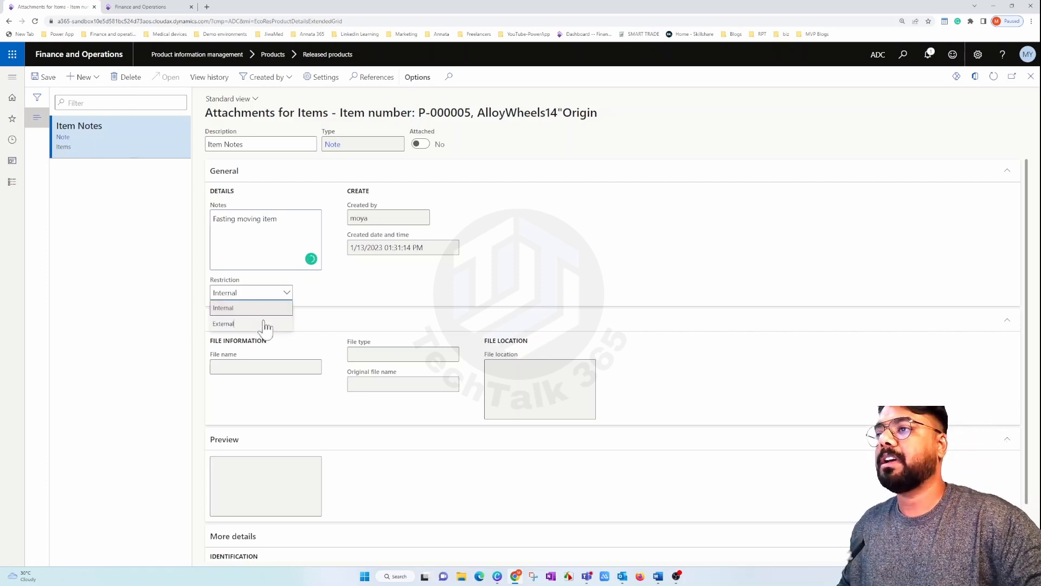
pyautogui.click(266, 323)
pyautogui.click(45, 79)
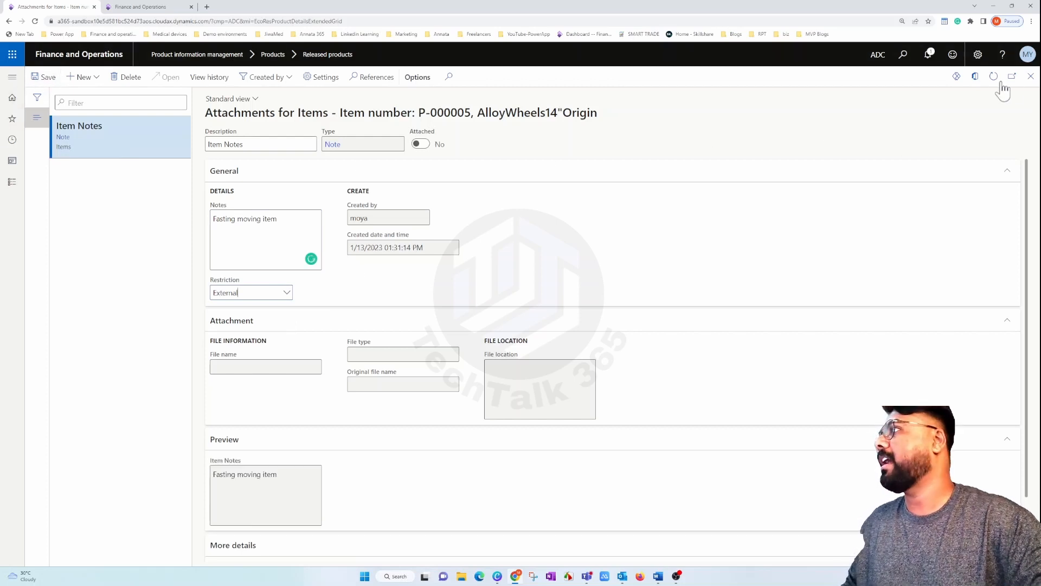
pyautogui.click(1031, 77)
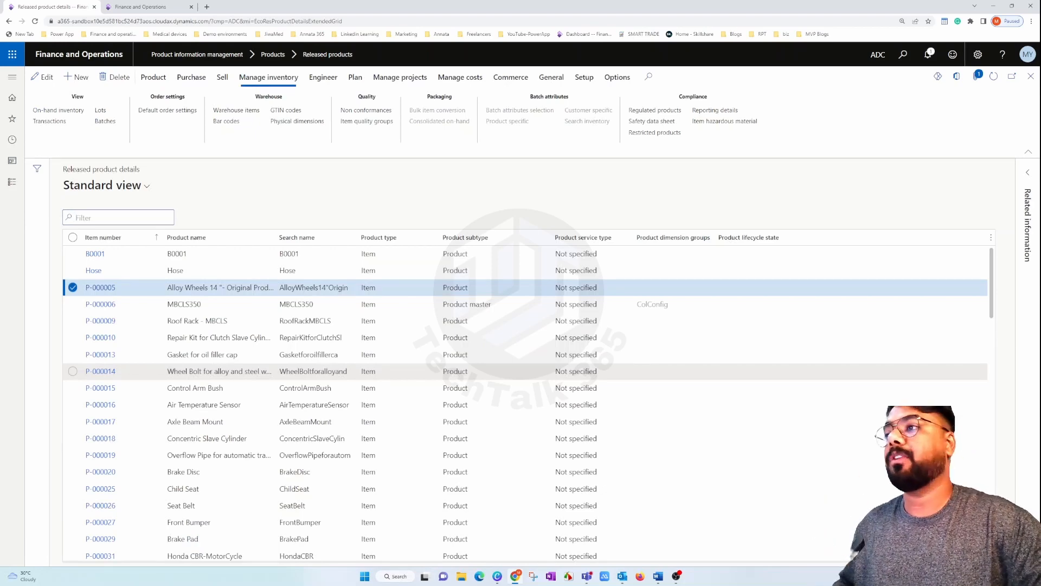
# Open the list of all sales orders in Sales and marketing.
pyautogui.click(12, 76)
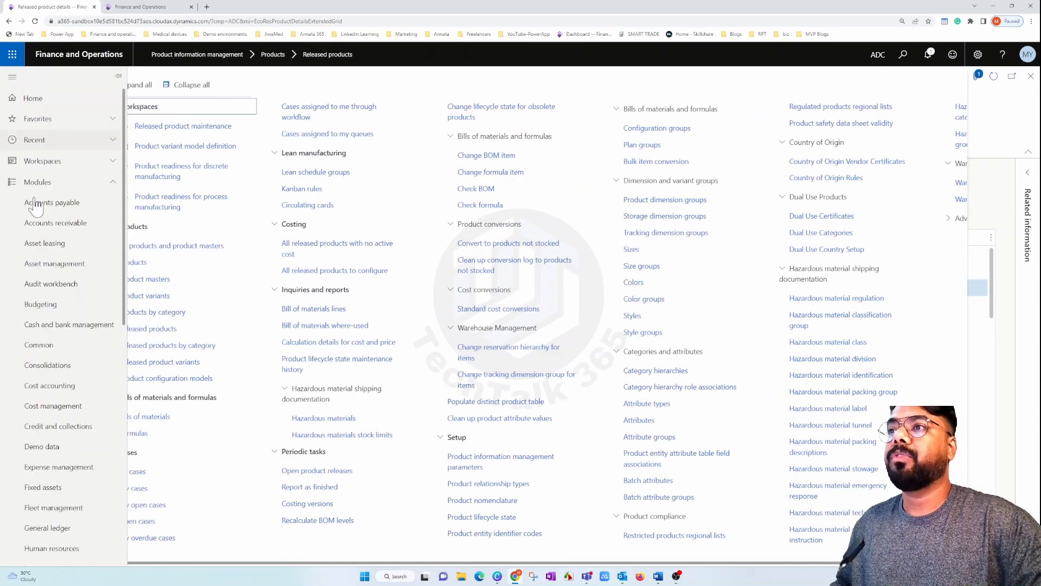
pyautogui.scroll(-2, 76, 376)
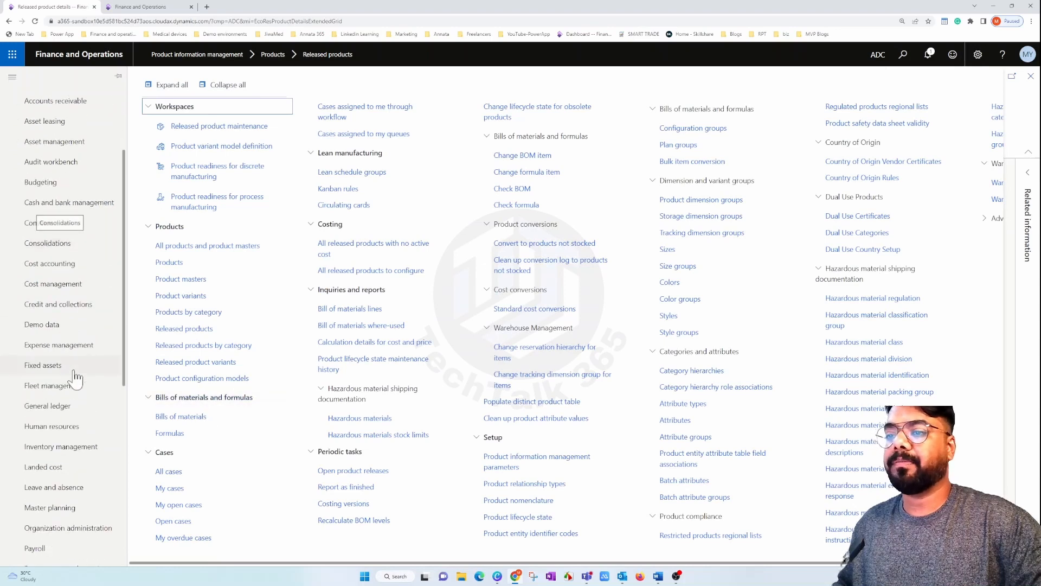
pyautogui.scroll(-5, 76, 377)
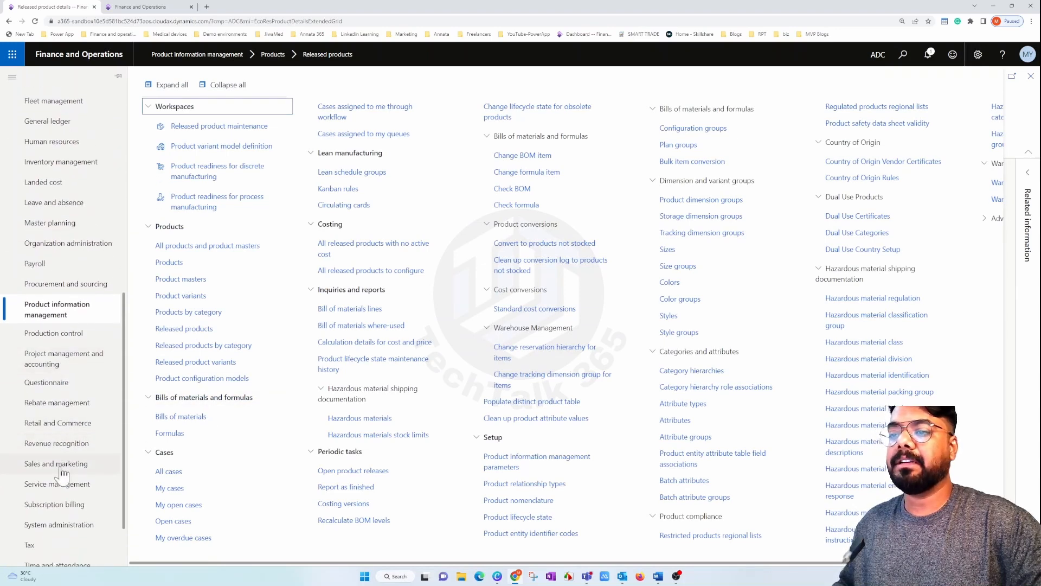
pyautogui.click(61, 468)
pyautogui.click(184, 221)
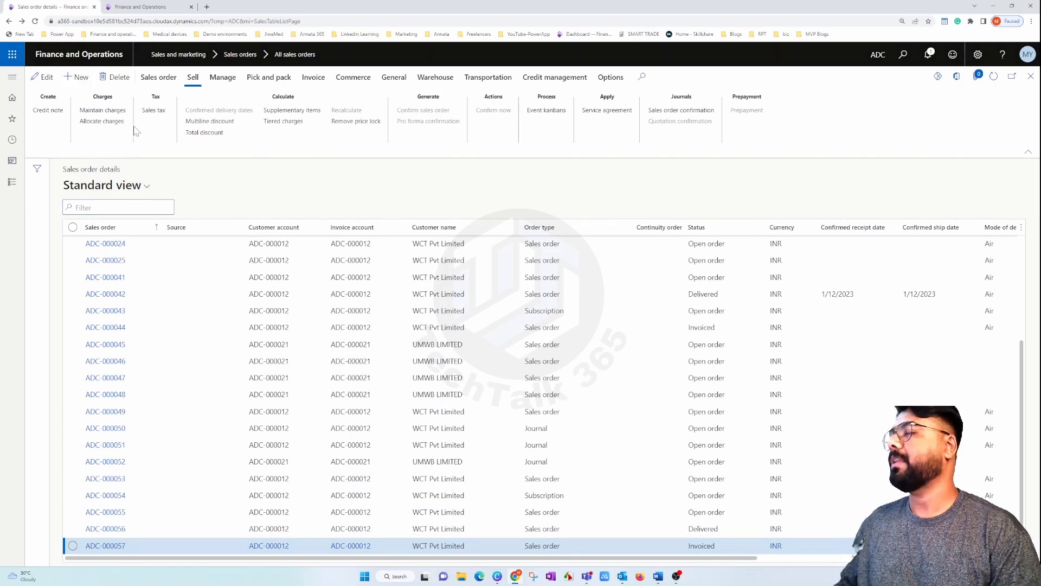
# Create a sales order for the WCT Pvt Limited customer and check its attachments for copied notes.
pyautogui.hotkey('alt', 'n')
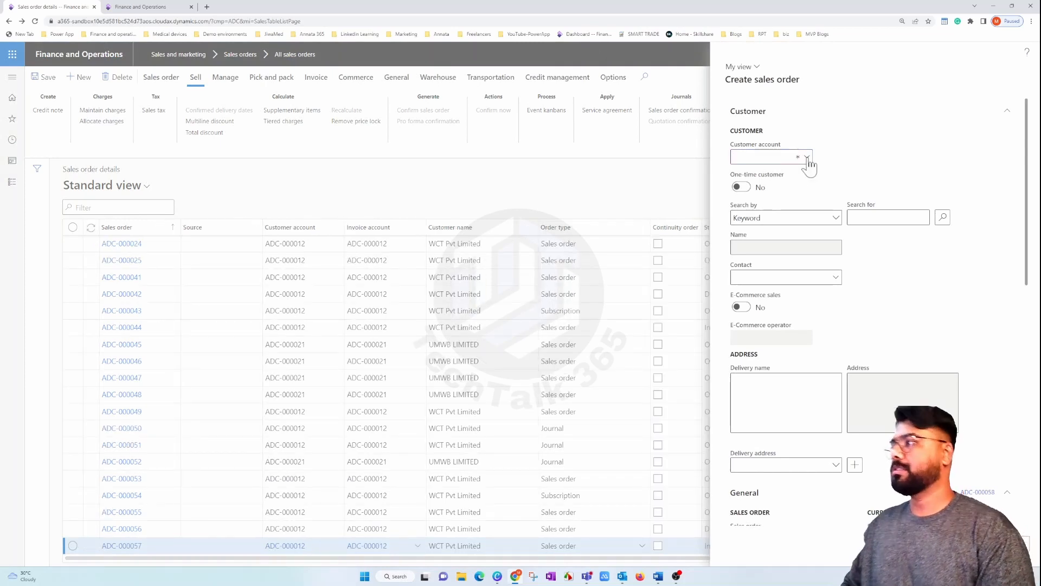
pyautogui.click(807, 158)
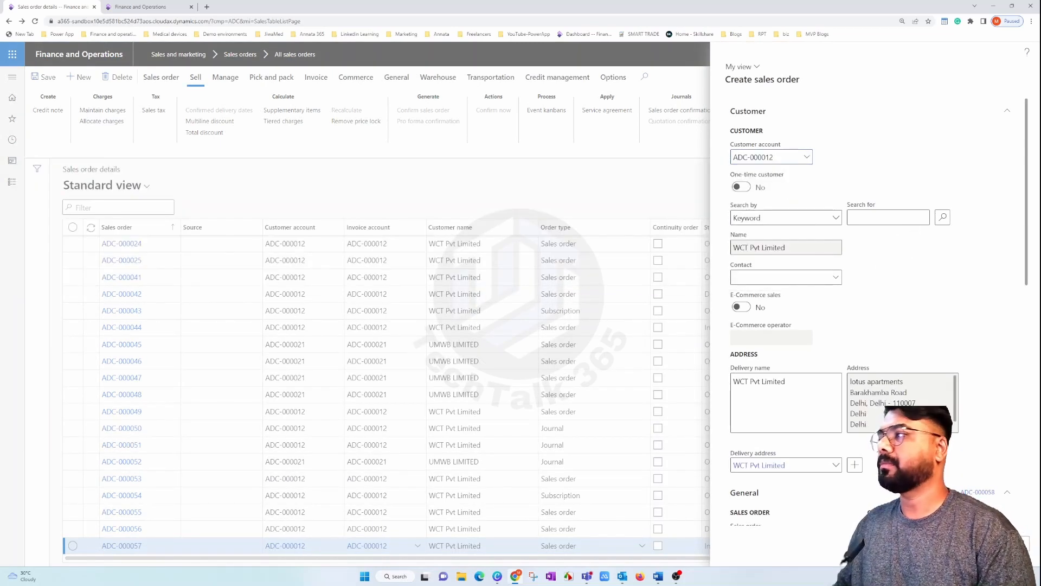
pyautogui.scroll(-5, 868, 326)
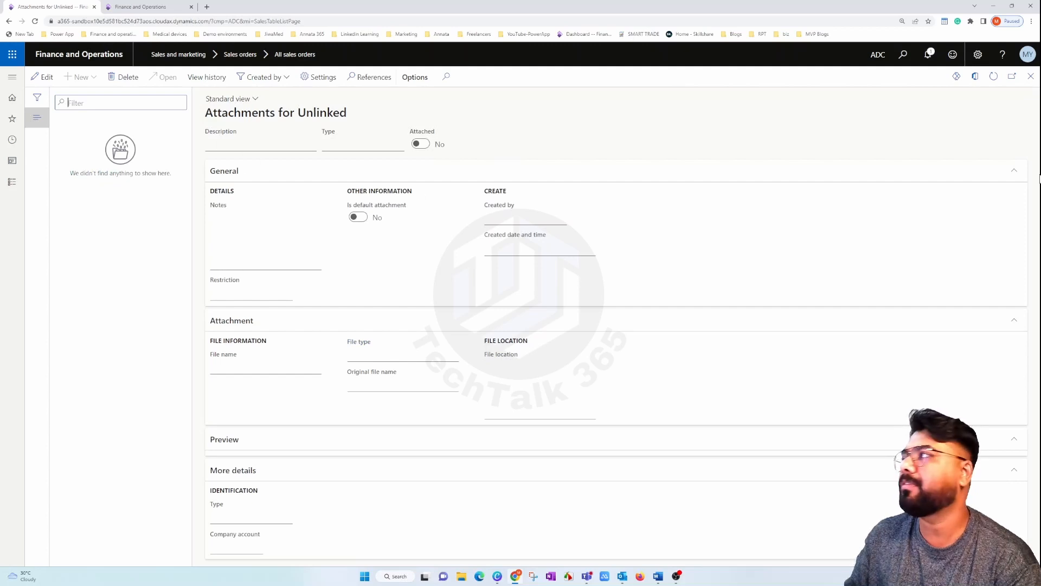
pyautogui.press('Escape')
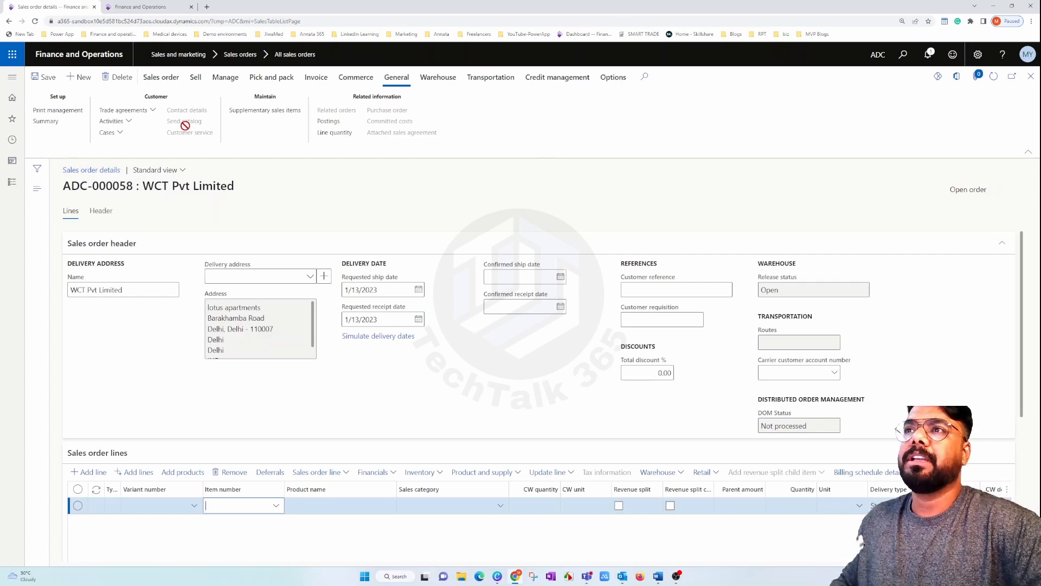
# Open the Accounts receivable parameters and enable copying notes when transferring to sales in the sales setup.
pyautogui.click(12, 76)
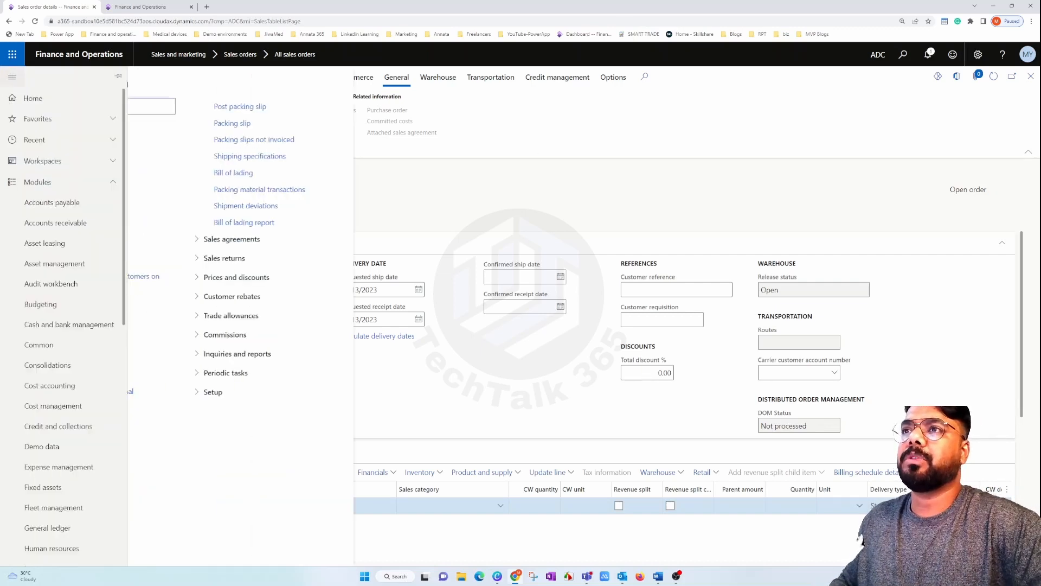
pyautogui.click(68, 223)
pyautogui.click(415, 404)
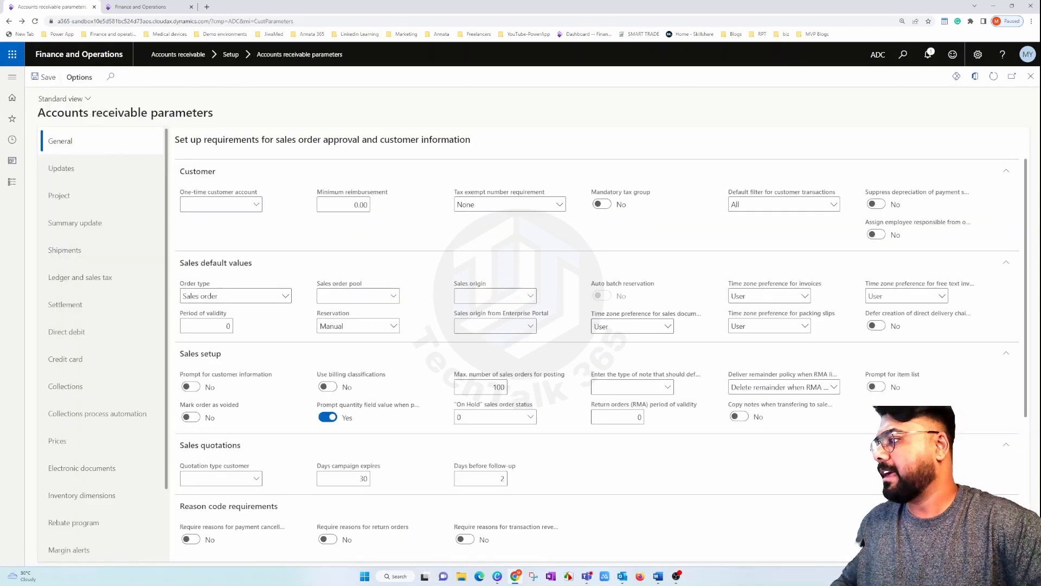
pyautogui.click(738, 417)
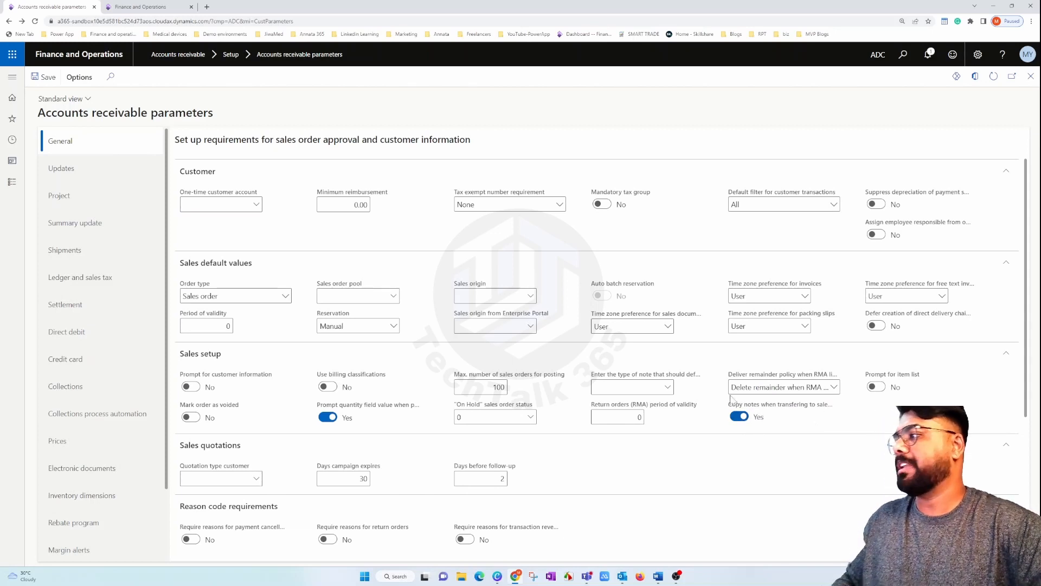
# Open the list of all sales orders and create a sales order for the WCT Pvt Limited customer.
pyautogui.click(12, 76)
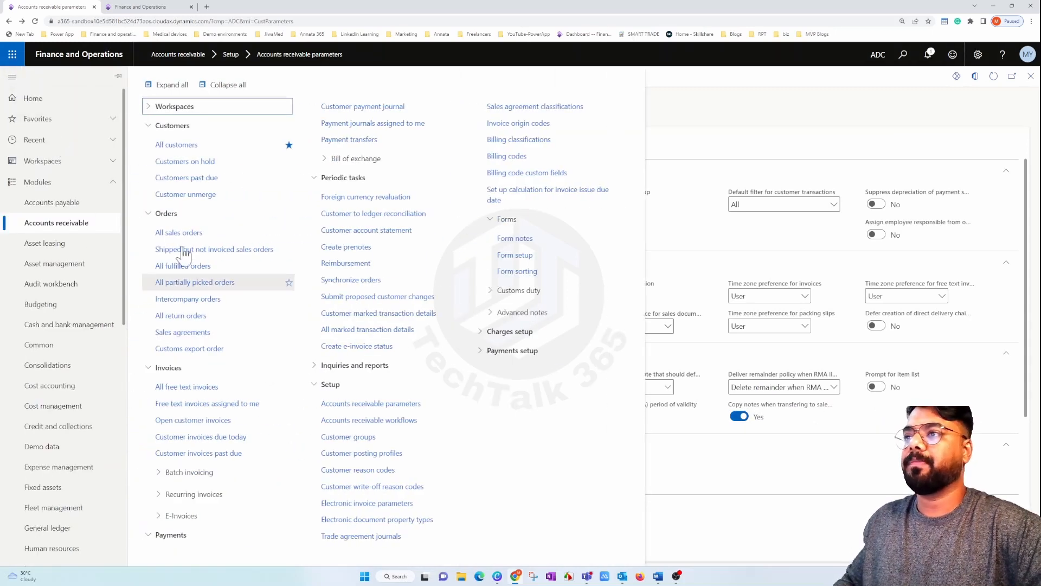
pyautogui.click(184, 250)
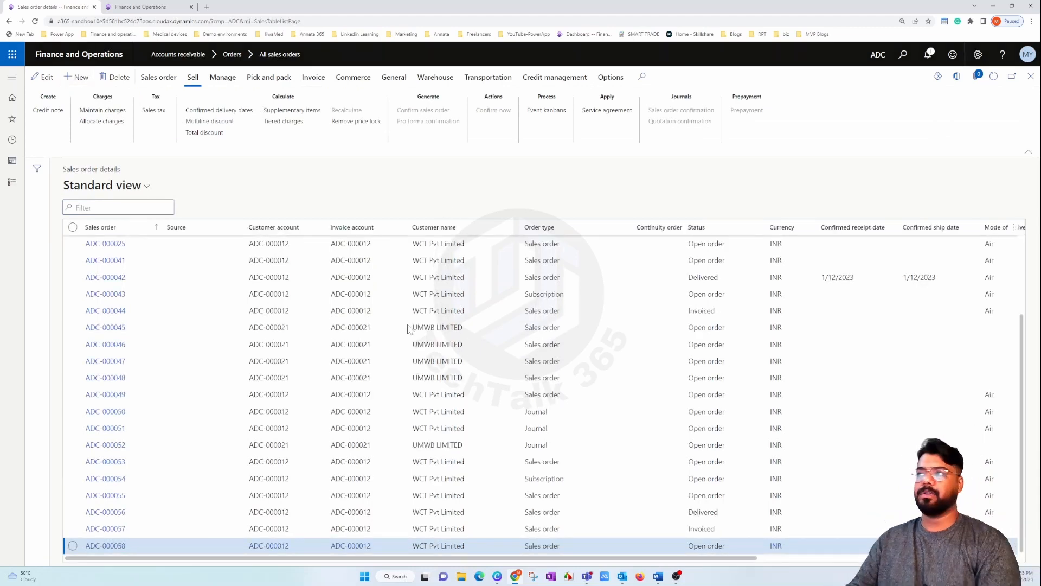
pyautogui.hotkey('alt', 'n')
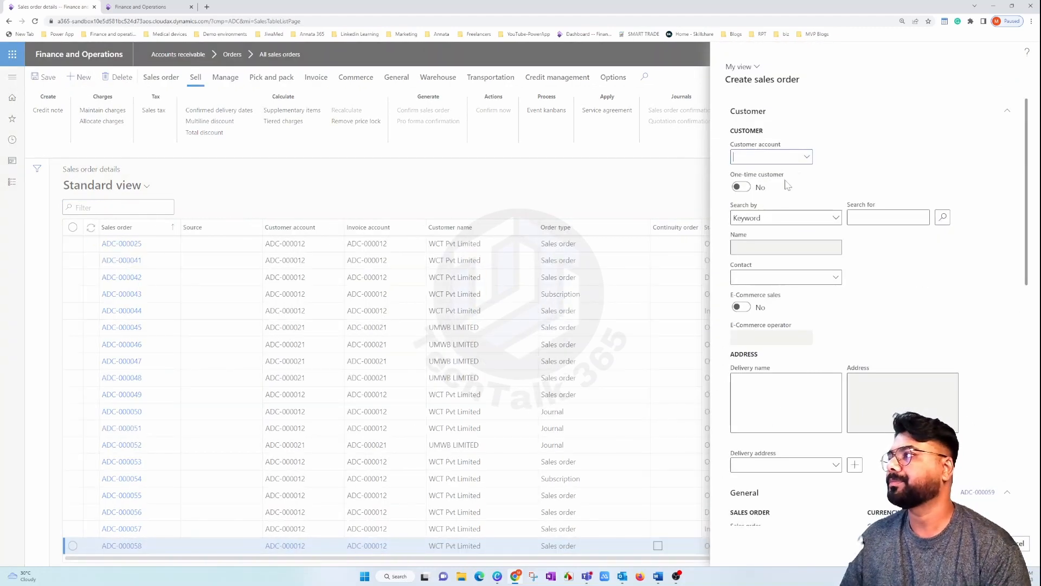
pyautogui.click(807, 158)
pyautogui.click(807, 159)
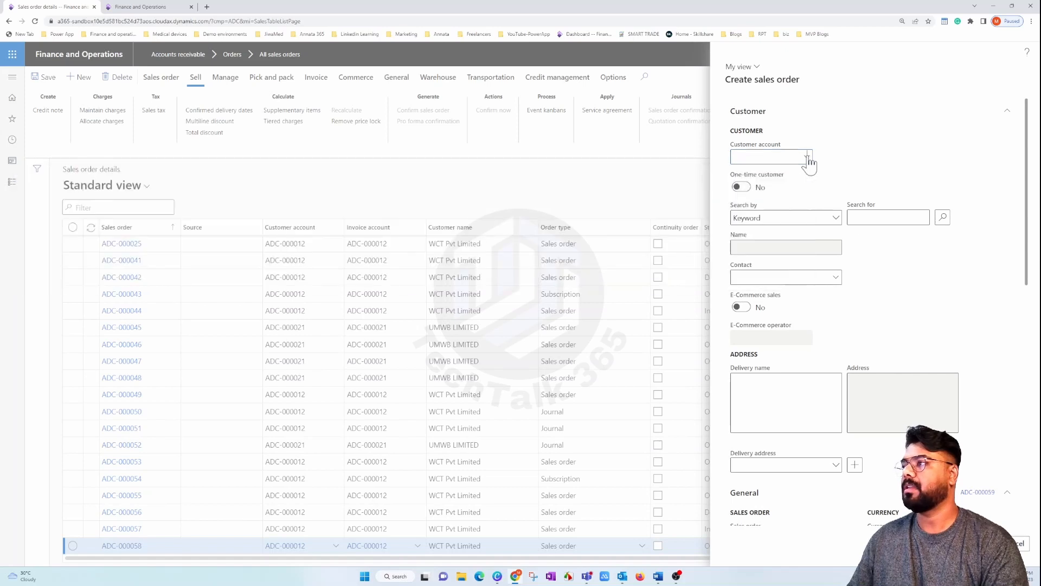
pyautogui.click(807, 158)
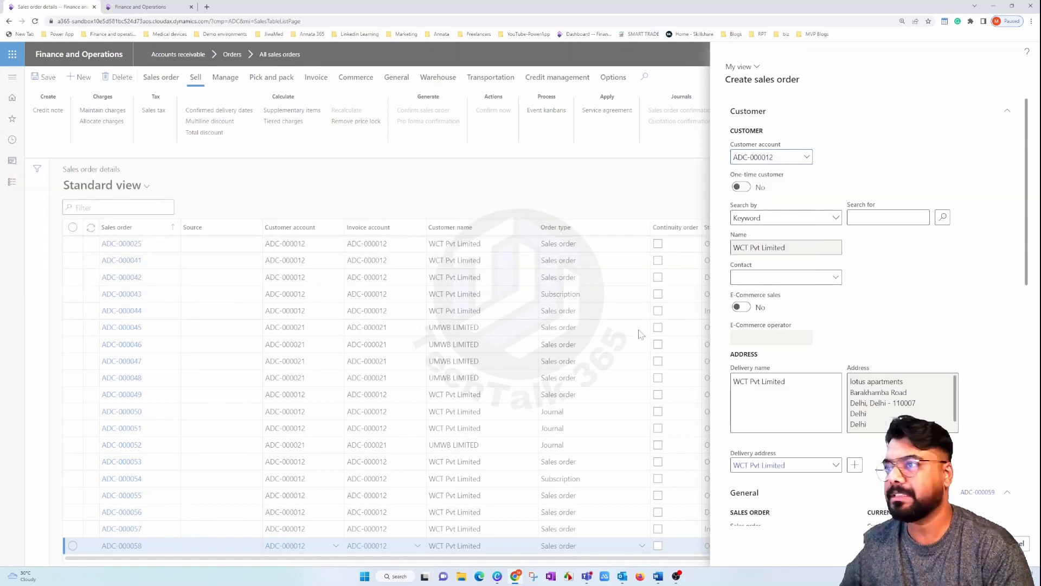
pyautogui.scroll(-2, 884, 342)
pyautogui.scroll(-5, 883, 342)
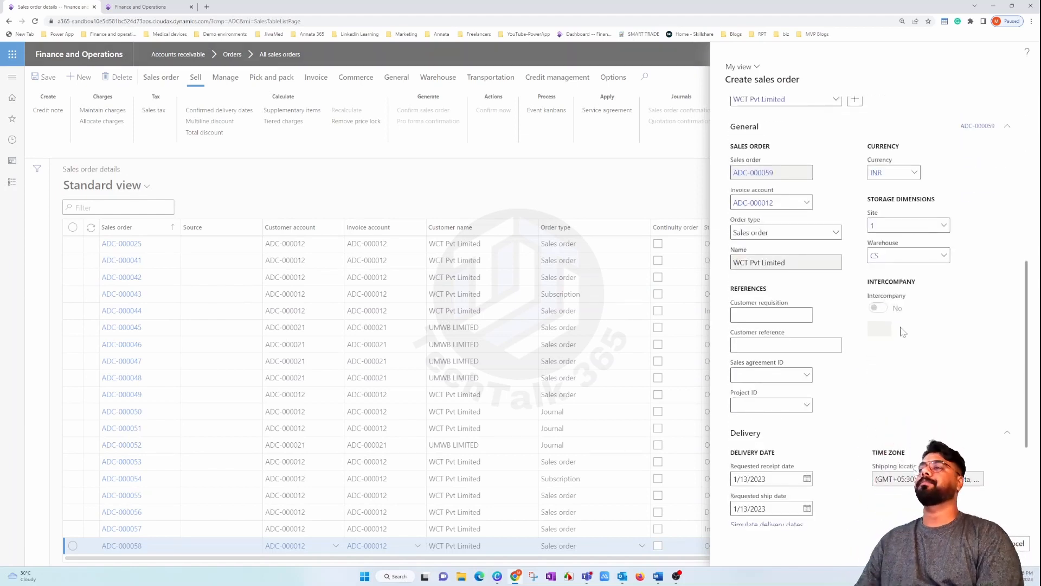
pyautogui.hotkey('alt', 'Return')
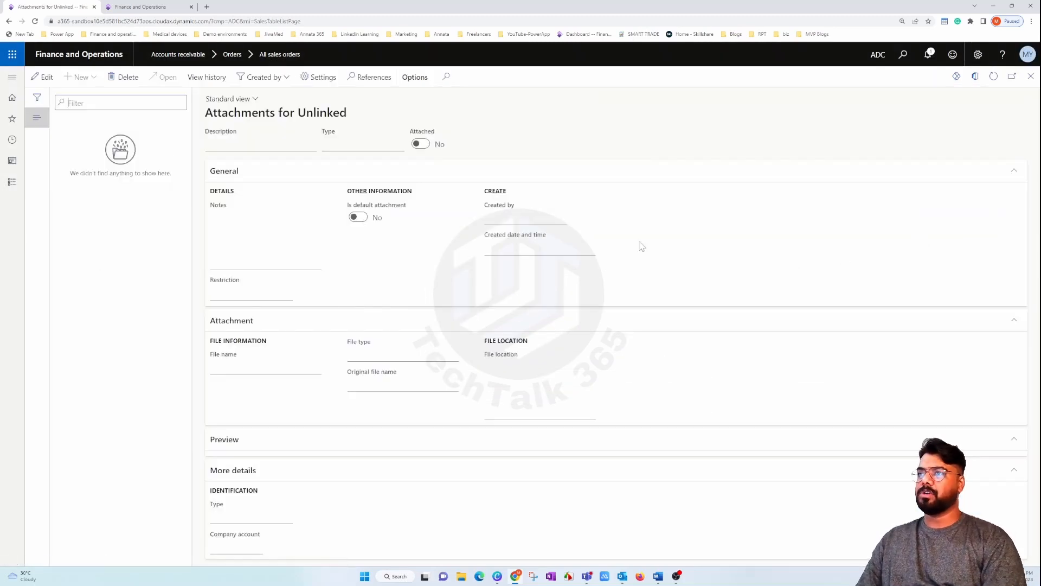
# Close the unlinked attachments page, examine the customer note in the new sales order's attachments, and return to the order.
pyautogui.click(1031, 76)
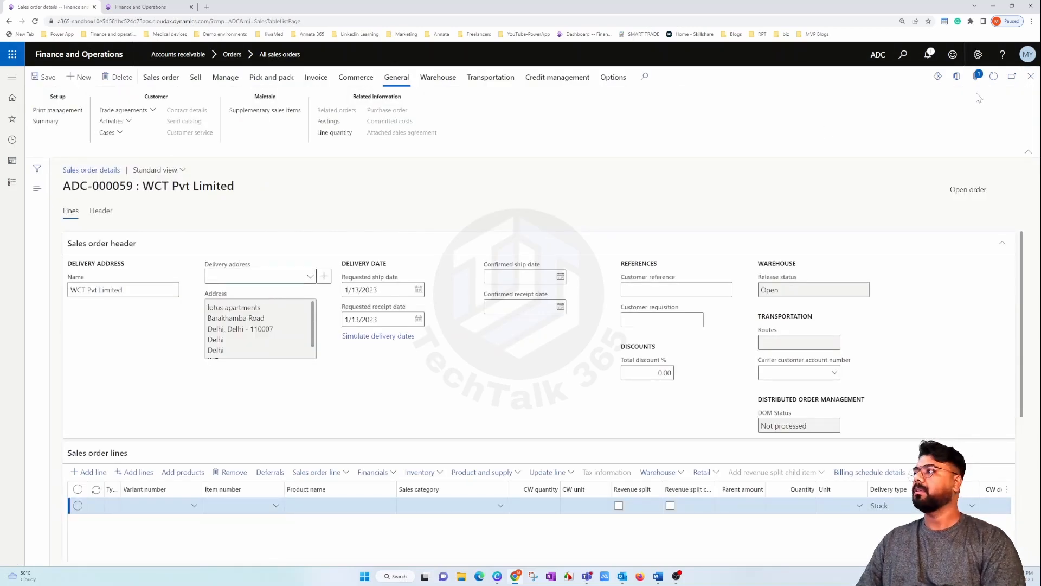
pyautogui.hotkey('ctrl', 'shift', 'a')
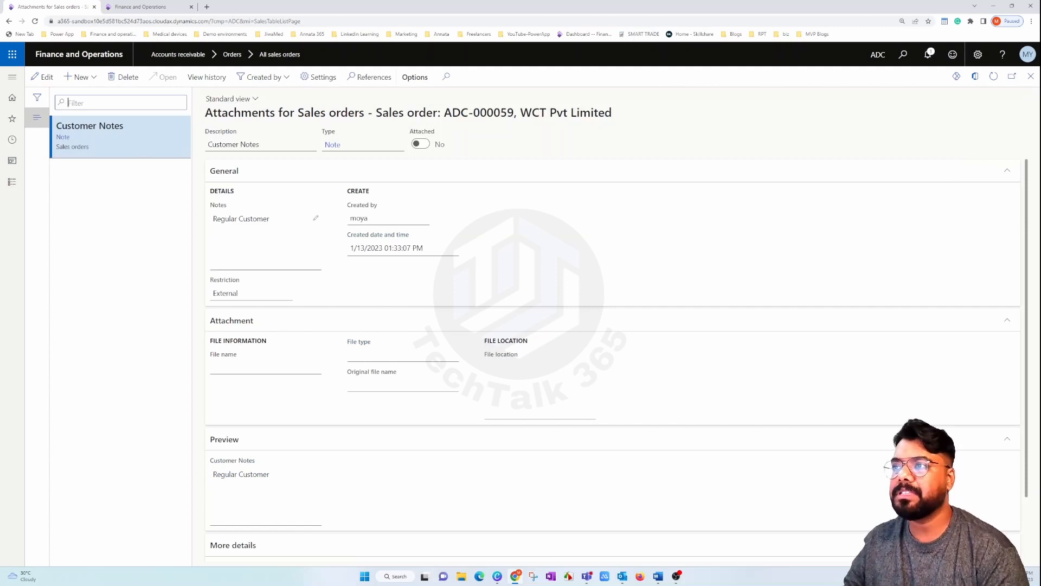
pyautogui.moveTo(271, 219); pyautogui.dragTo(211, 219)
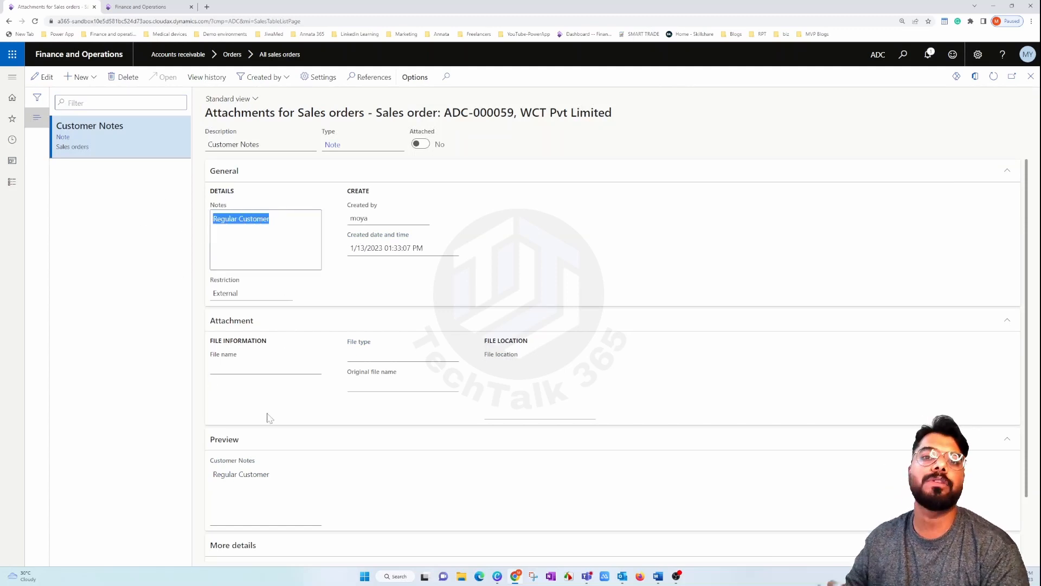
pyautogui.scroll(-2, 305, 379)
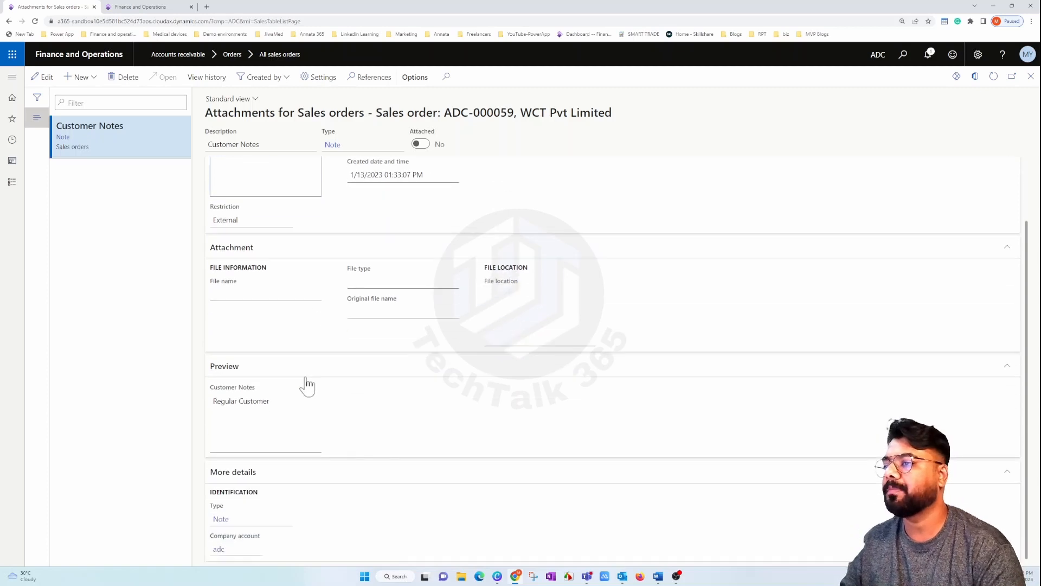
pyautogui.moveTo(271, 401); pyautogui.dragTo(205, 402)
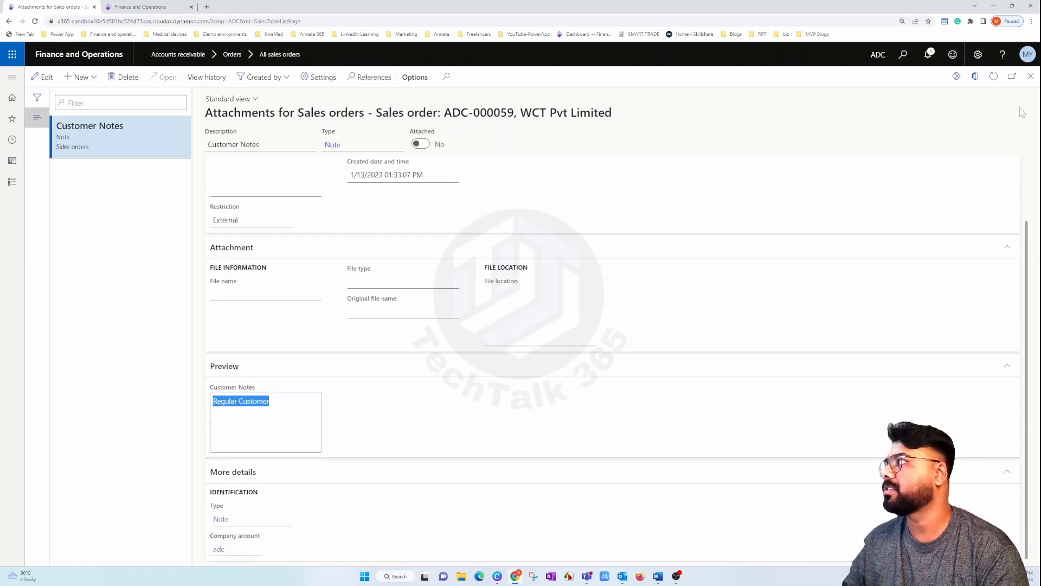
pyautogui.click(1031, 76)
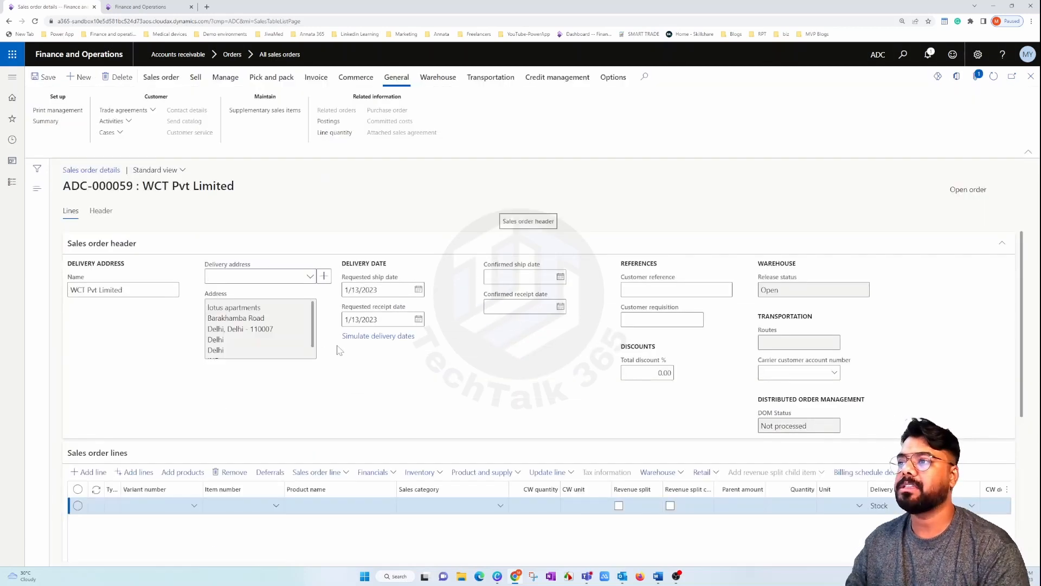
# Set the item number of the first sales order line to P-000005, the 14-inch alloy wheels.
pyautogui.scroll(-2, 434, 477)
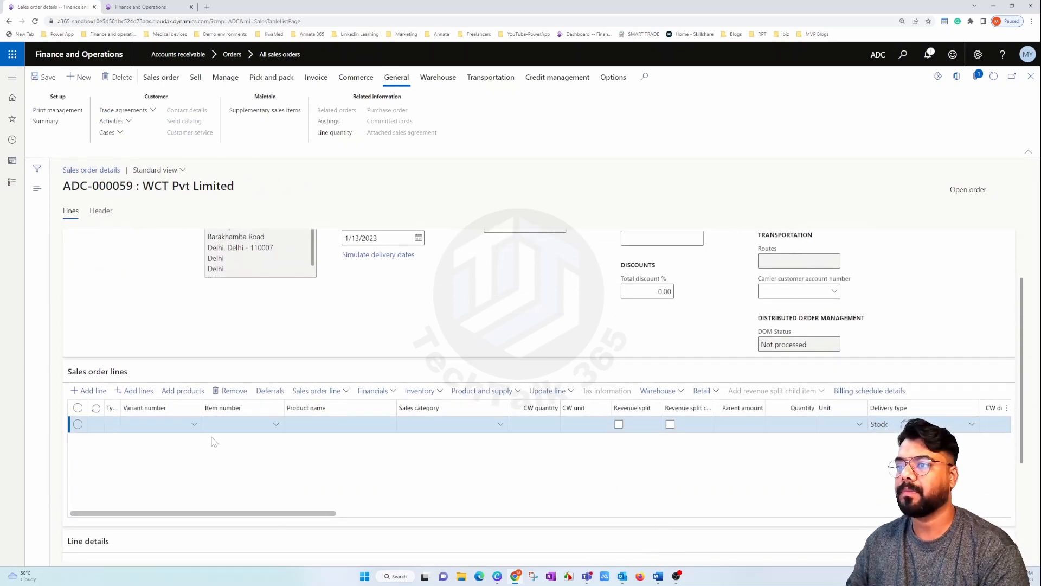
pyautogui.click(274, 429)
pyautogui.click(276, 427)
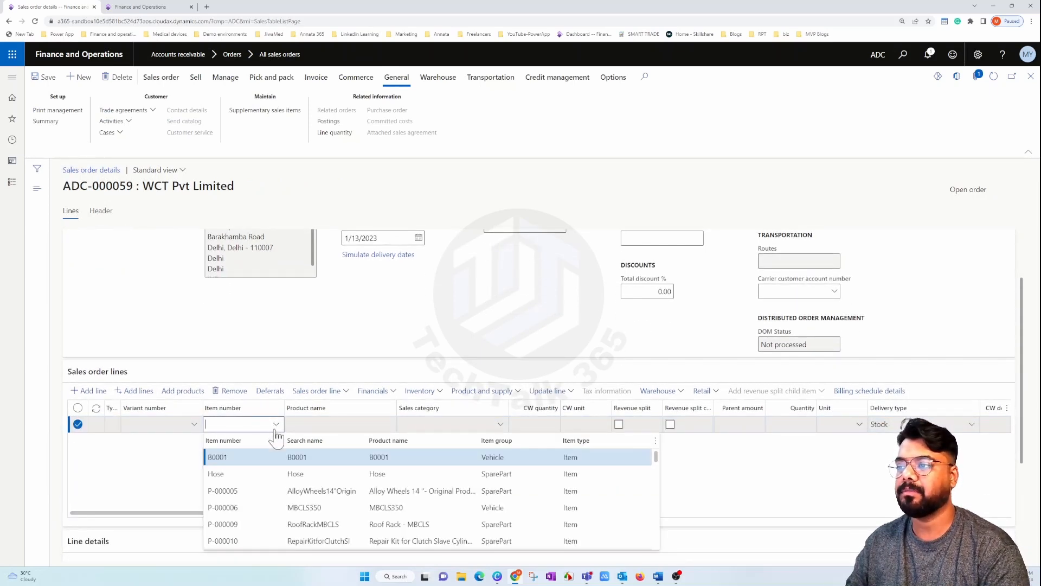
pyautogui.scroll(-2, 325, 491)
pyautogui.scroll(2, 325, 491)
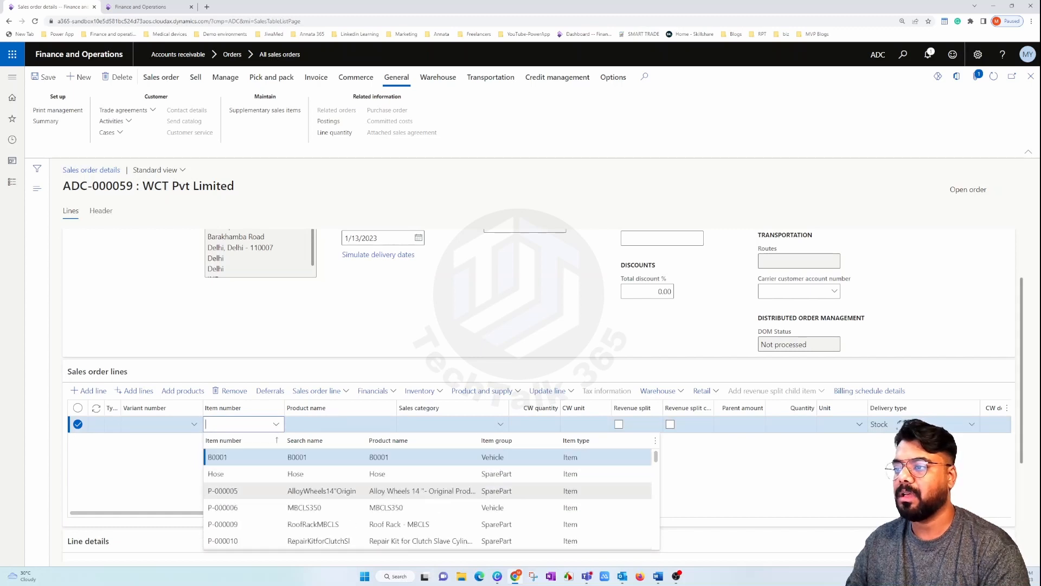
pyautogui.click(265, 532)
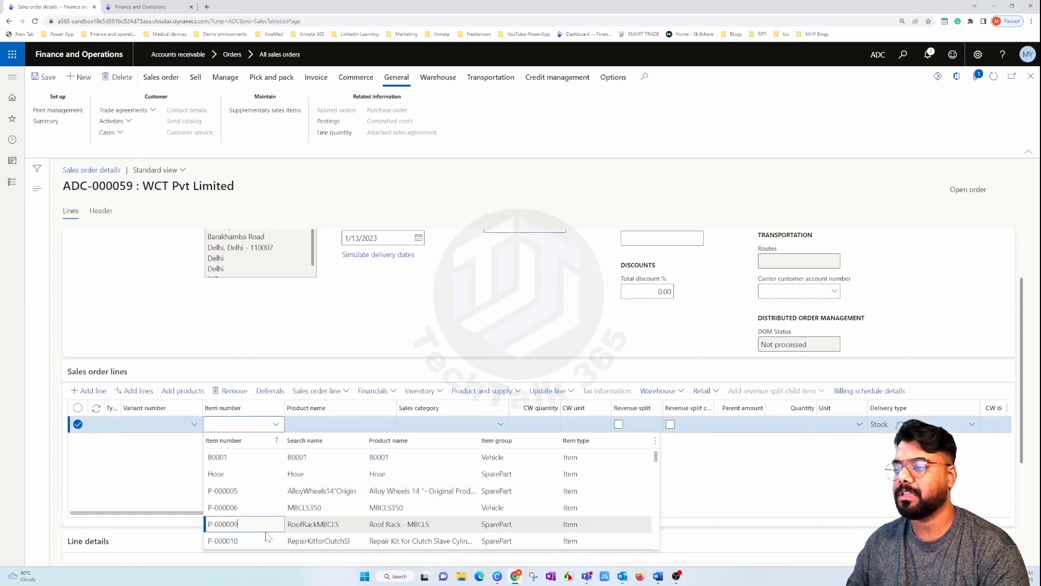
pyautogui.click(265, 533)
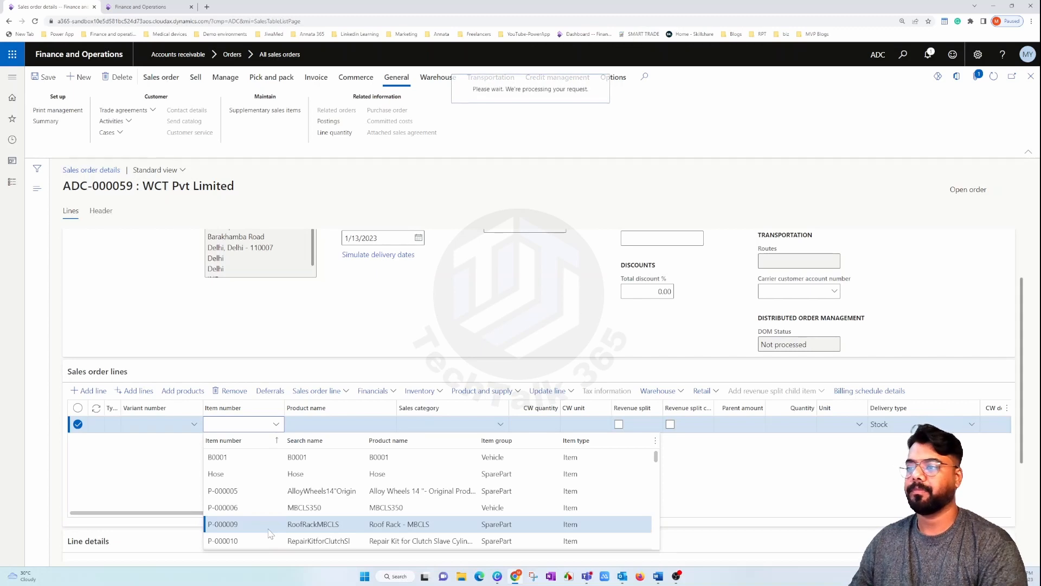
pyautogui.click(276, 424)
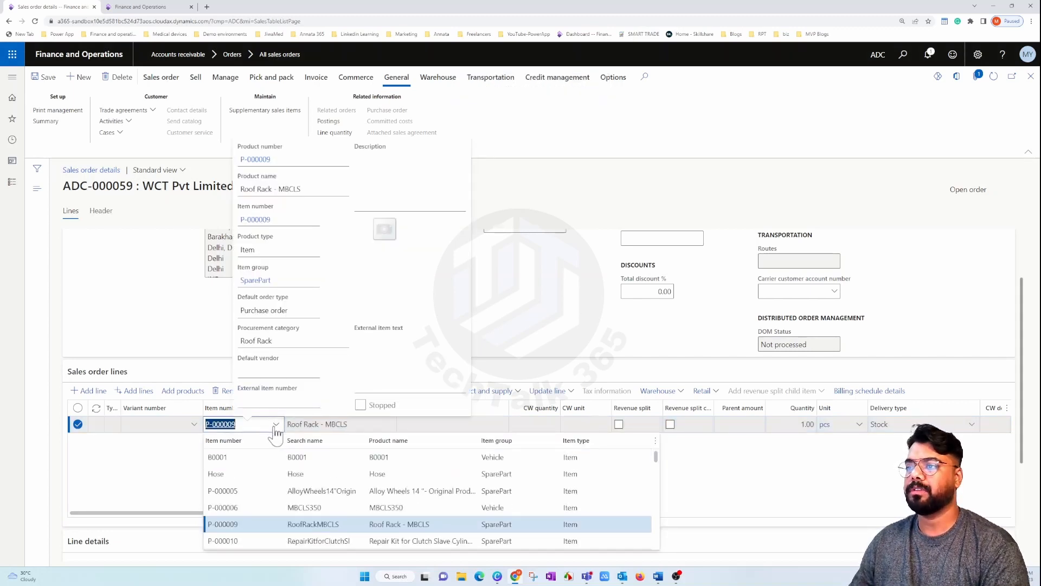
pyautogui.click(254, 490)
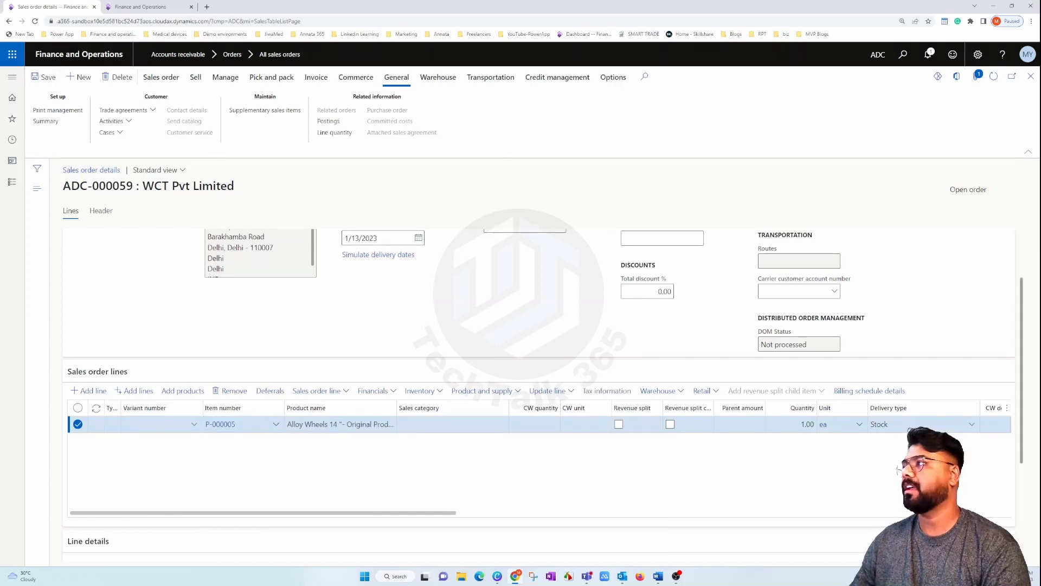
# Examine the item note in the attachments of the alloy wheels order line and return to the order.
pyautogui.click(506, 425)
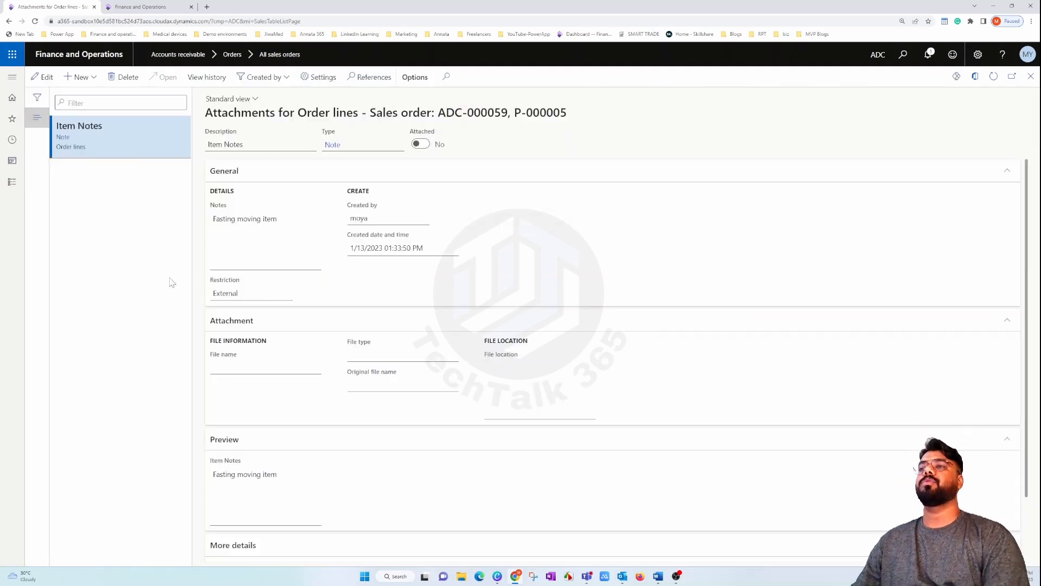
pyautogui.click(213, 242)
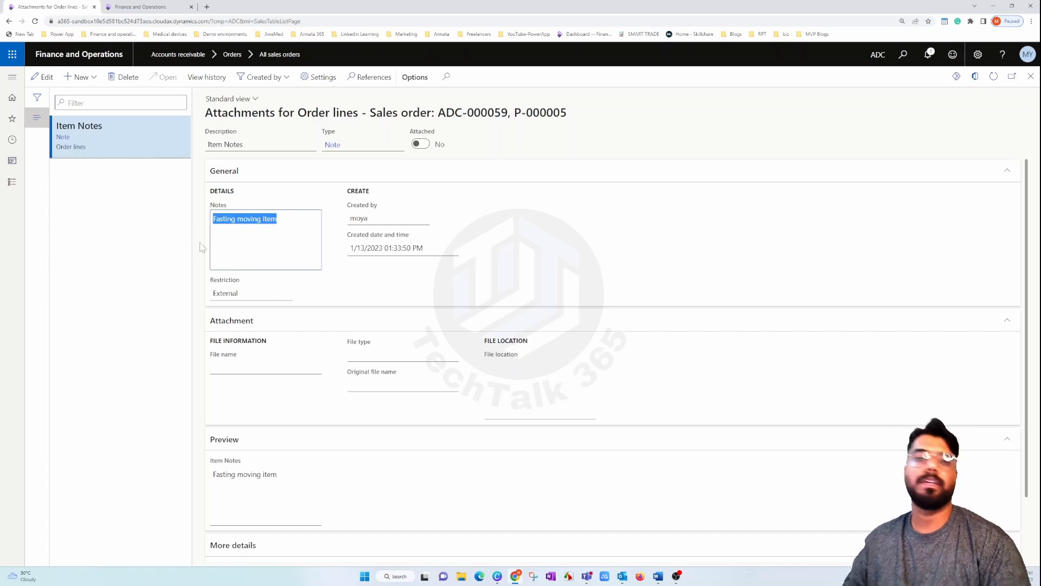
pyautogui.click(1031, 77)
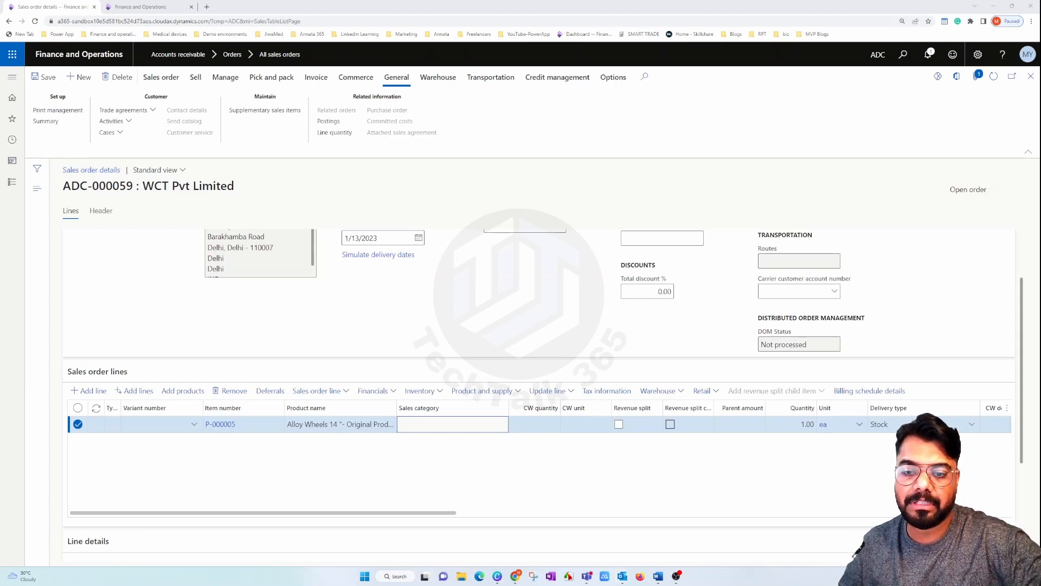
pyautogui.press('super+d')
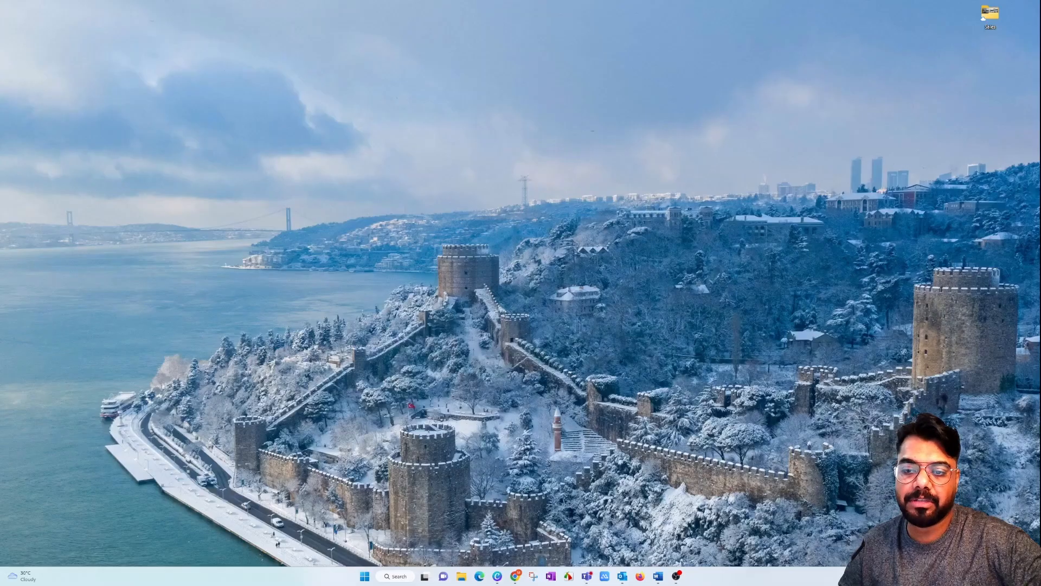
pyautogui.press('super+d')
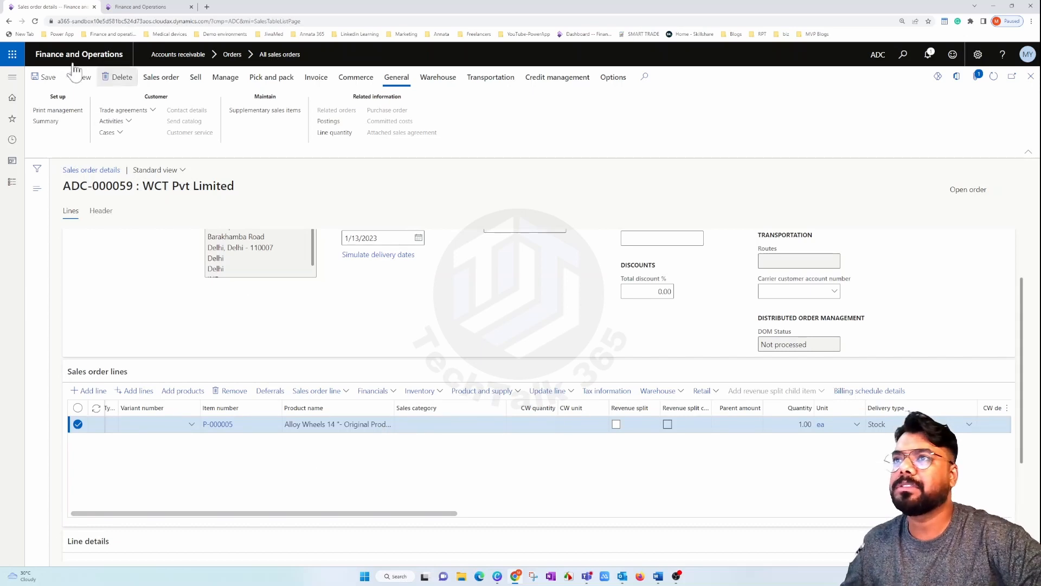
# Open the Accounts receivable form notes and add a note record for the Sales order - confirmation form.
pyautogui.click(12, 76)
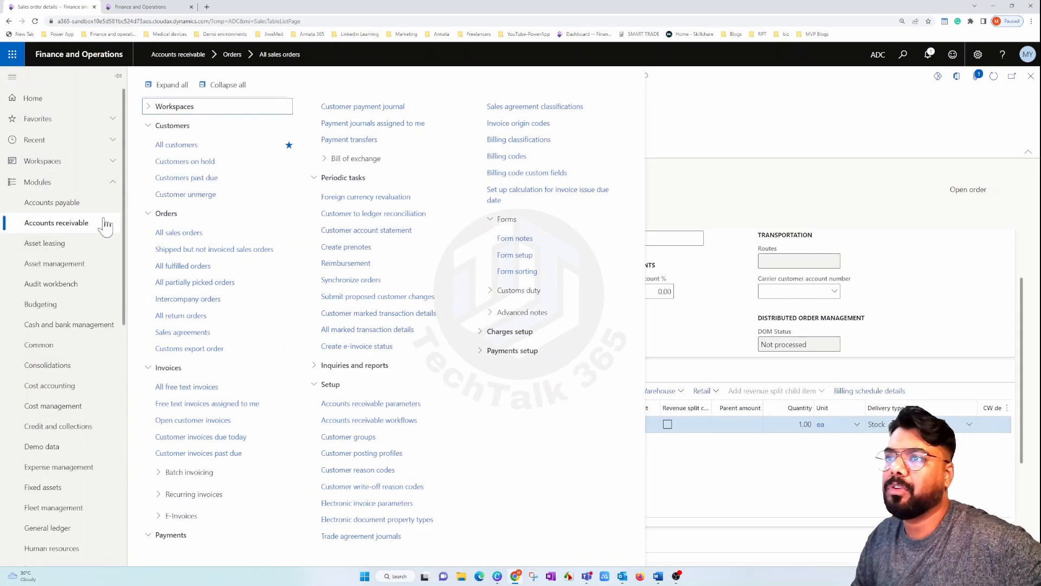
pyautogui.click(515, 240)
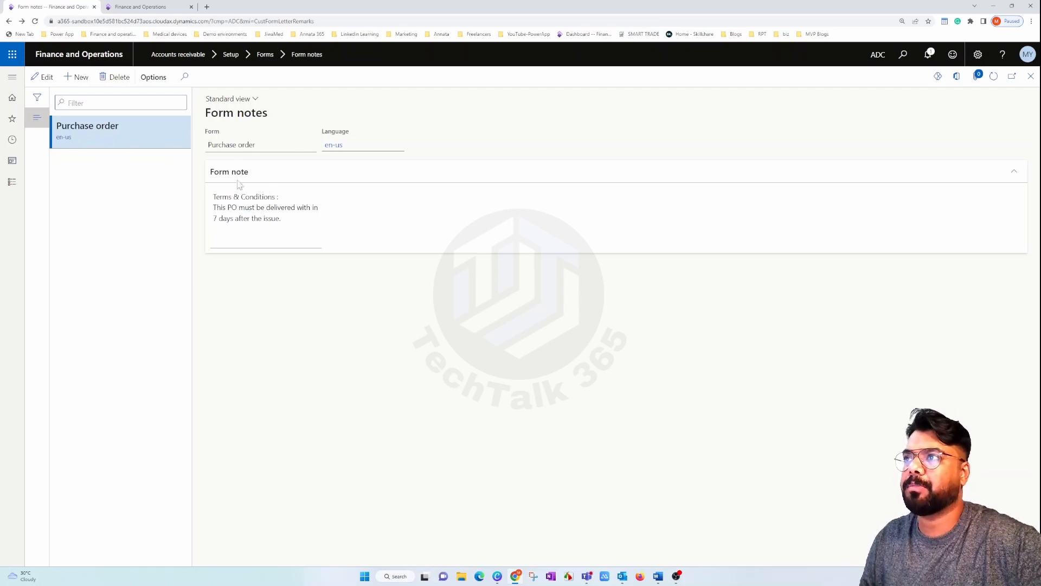
pyautogui.click(76, 77)
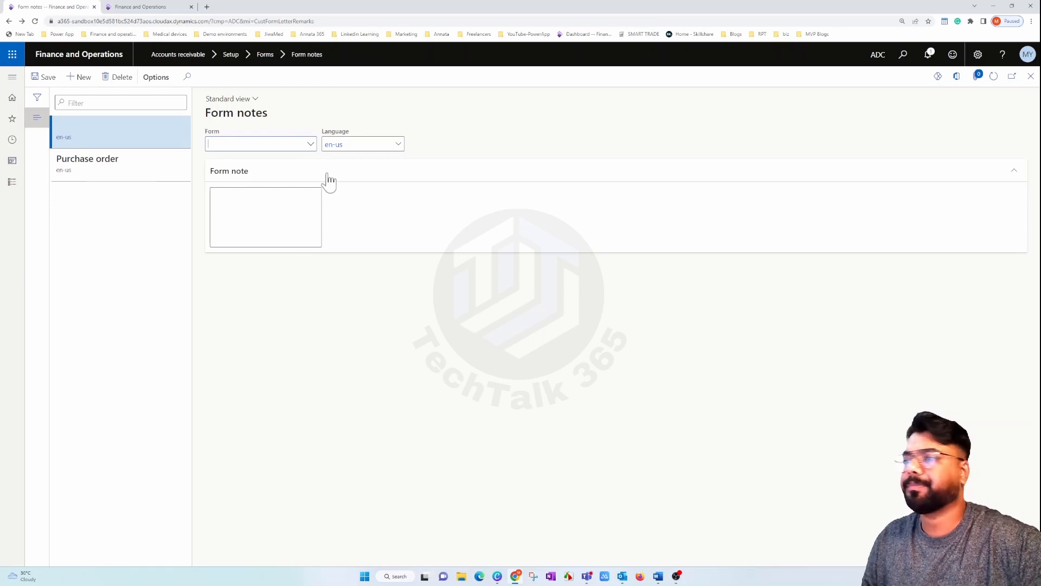
pyautogui.click(311, 144)
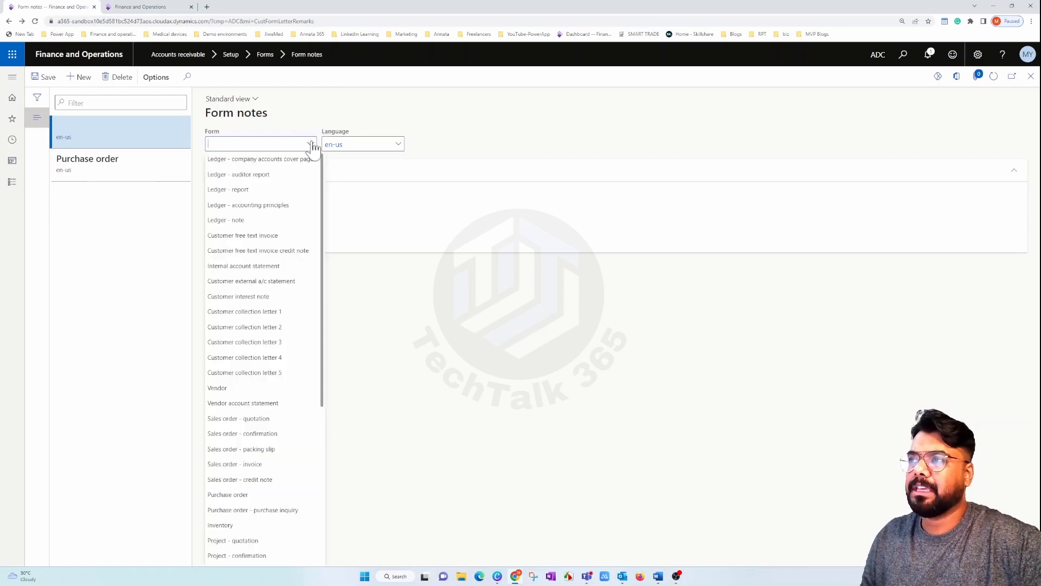
pyautogui.click(272, 434)
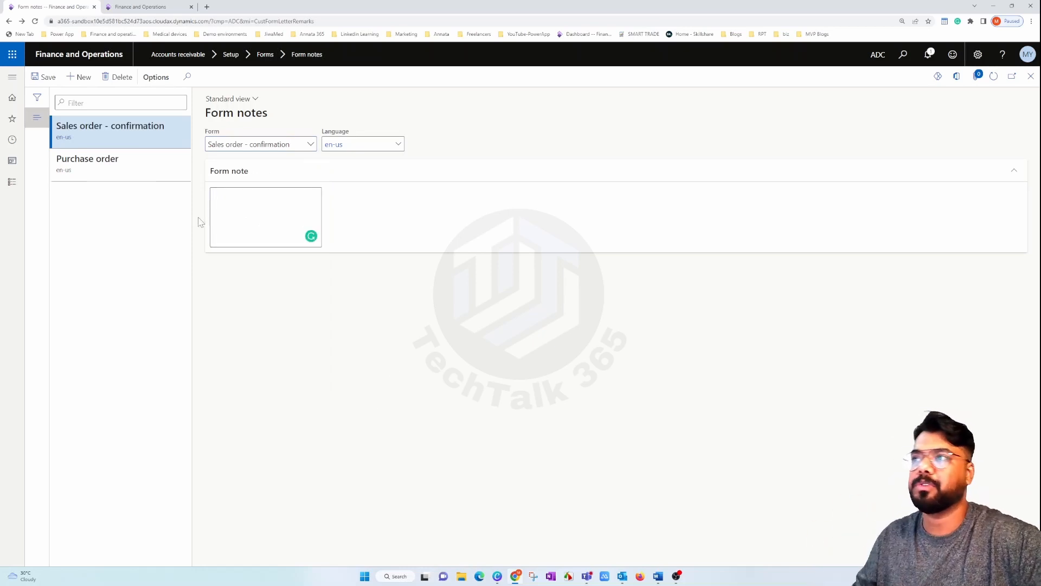
# Copy the Purchase order form's terms and conditions text into the Sales order - confirmation form note.
pyautogui.click(130, 165)
pyautogui.moveTo(287, 219); pyautogui.dragTo(186, 190)
pyautogui.hotkey('ctrl', 'c')
pyautogui.click(102, 131)
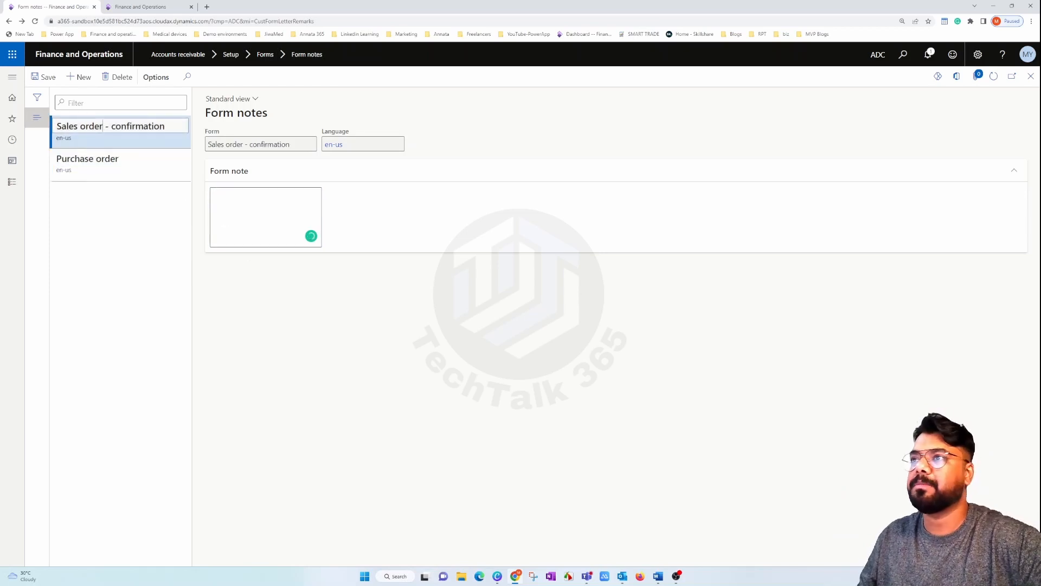
pyautogui.click(250, 212)
pyautogui.hotkey('ctrl', 'v')
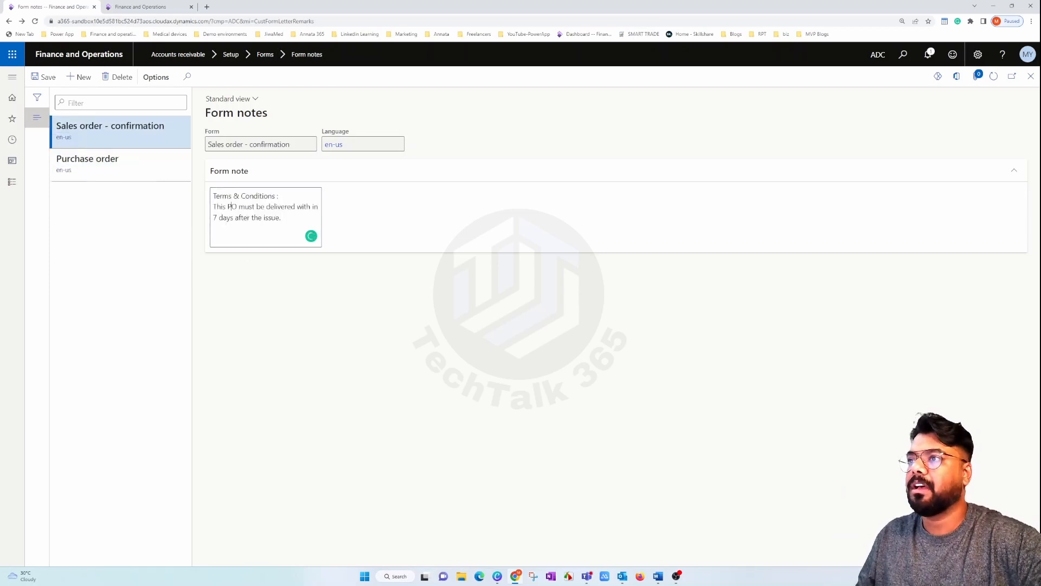
# Reword the confirmation note to "This SO must be delivered with in 7 days after the confirmation" and close the form notes.
pyautogui.press('BackSpace')
pyautogui.write('S')
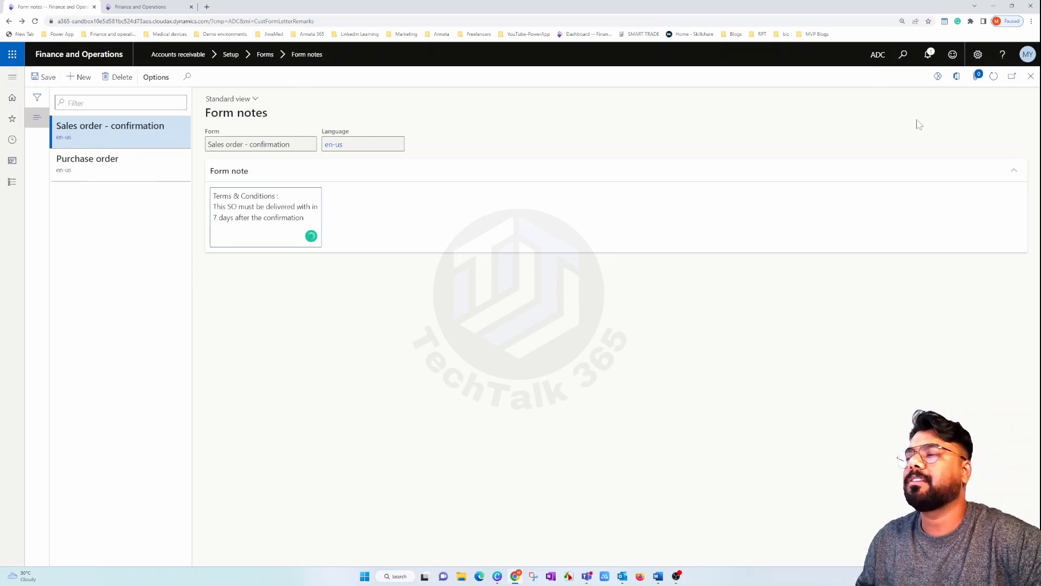
pyautogui.click(1031, 76)
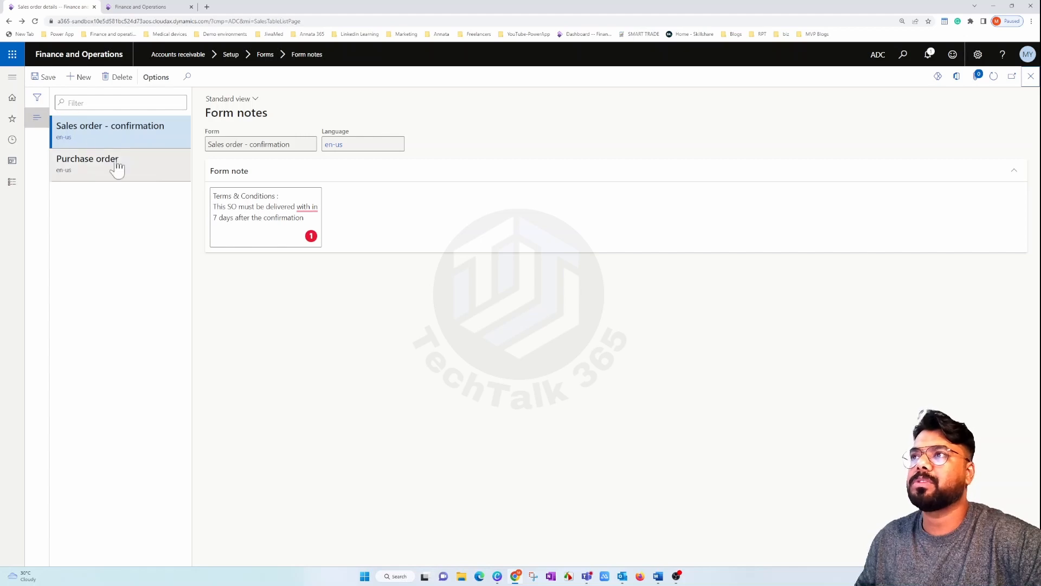
# Correct "with in" to "within" in the Sales order - confirmation form note and compare it with the Purchase order note.
pyautogui.click(12, 77)
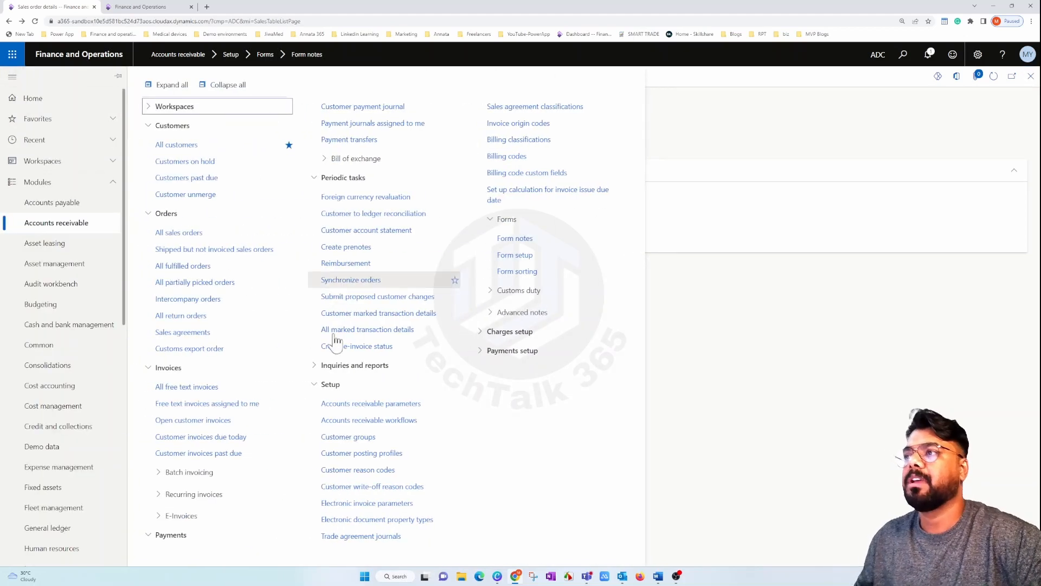
pyautogui.click(775, 348)
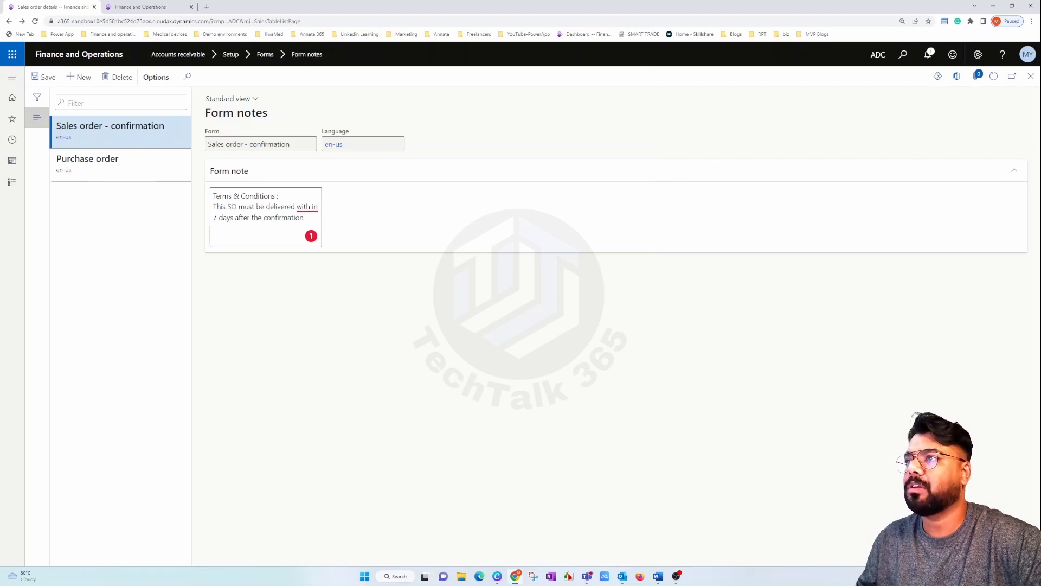
pyautogui.moveTo(307, 206)
pyautogui.click(323, 224)
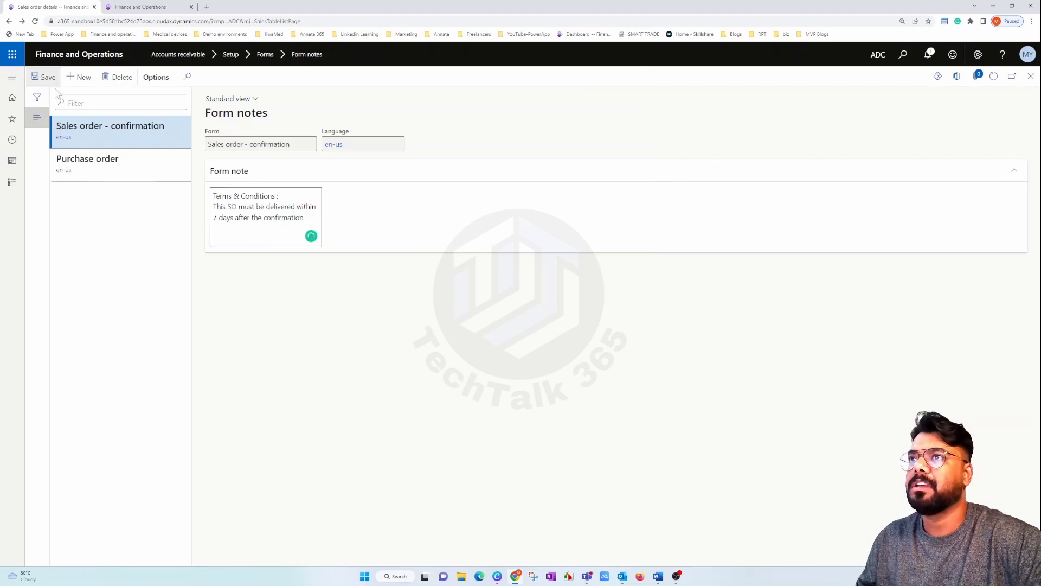
pyautogui.click(1031, 76)
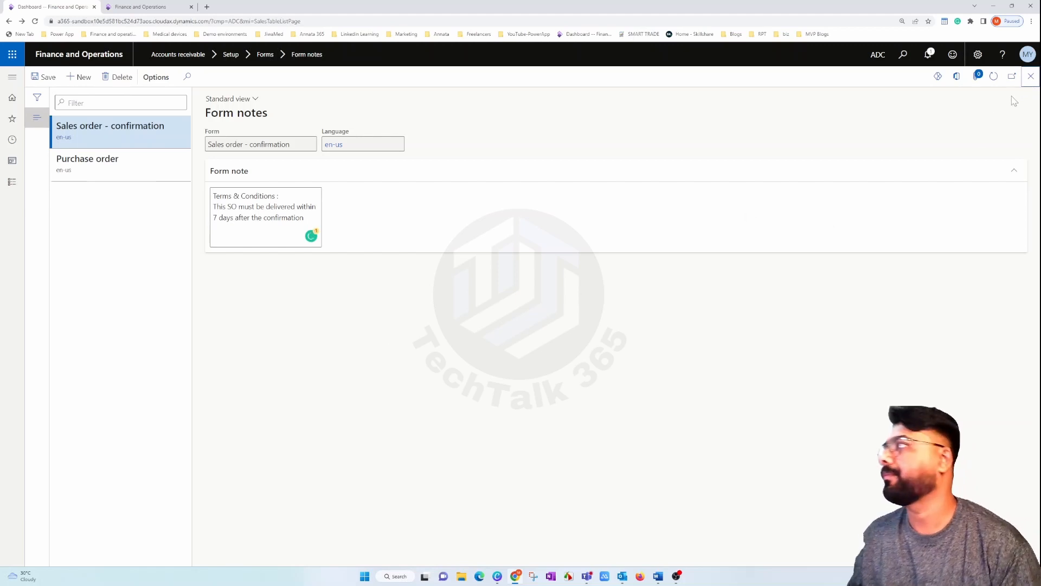
pyautogui.click(1031, 78)
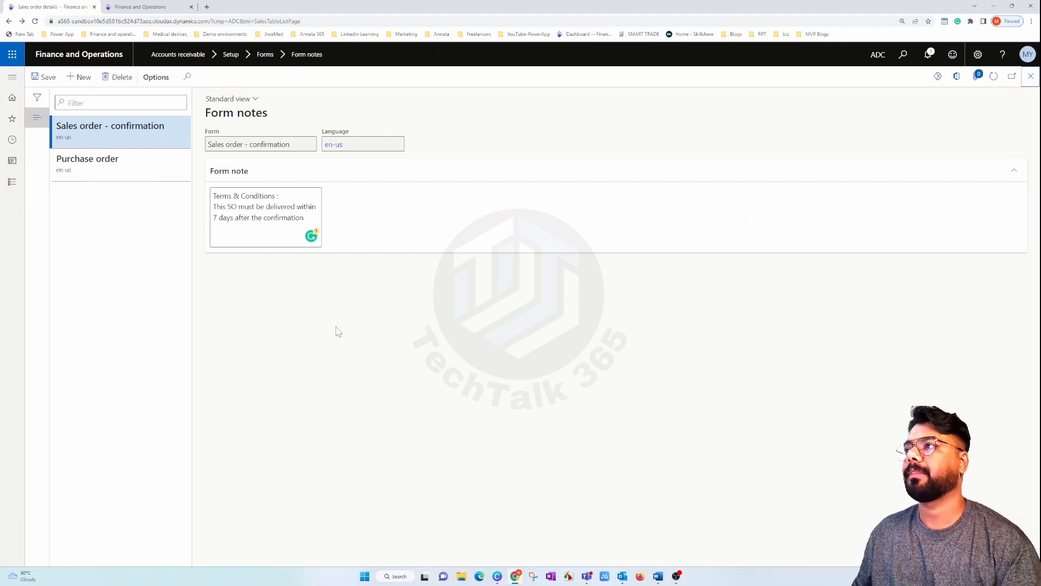
pyautogui.click(132, 163)
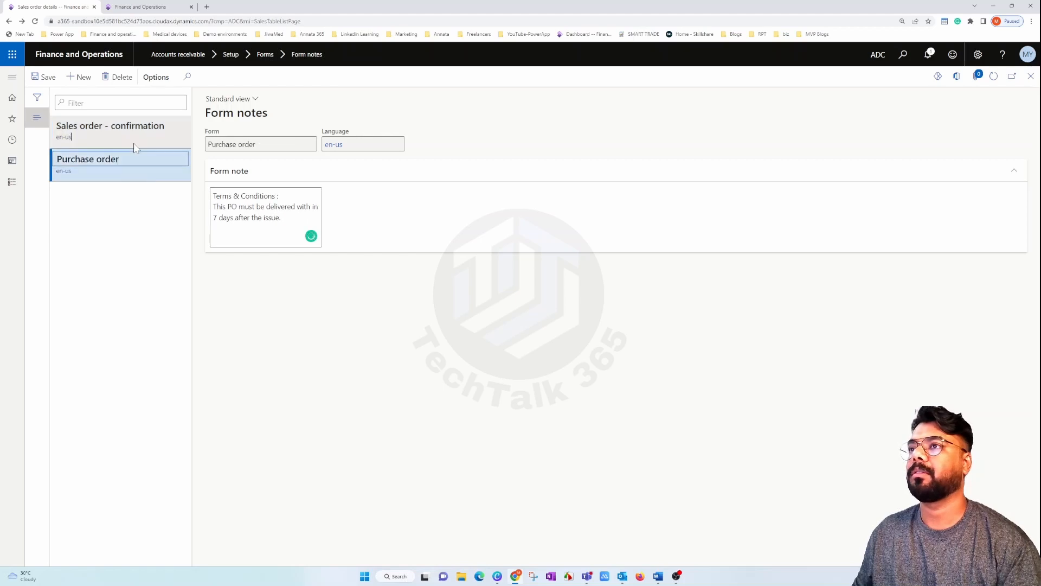
pyautogui.click(132, 142)
# Open the list of all sales orders in Accounts receivable and select the last WCT Pvt Limited order.
pyautogui.click(12, 77)
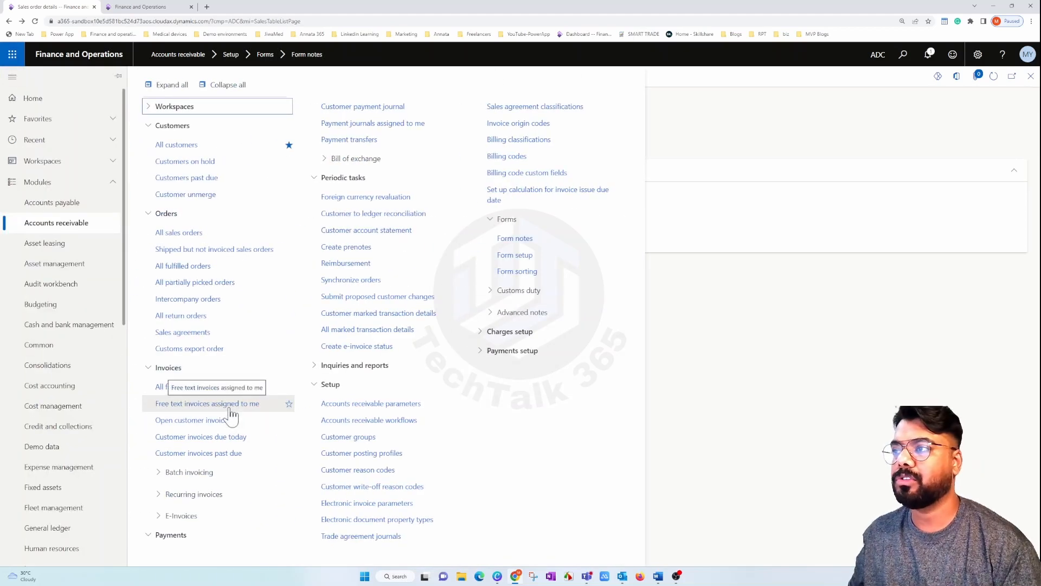
pyautogui.click(64, 202)
pyautogui.click(64, 227)
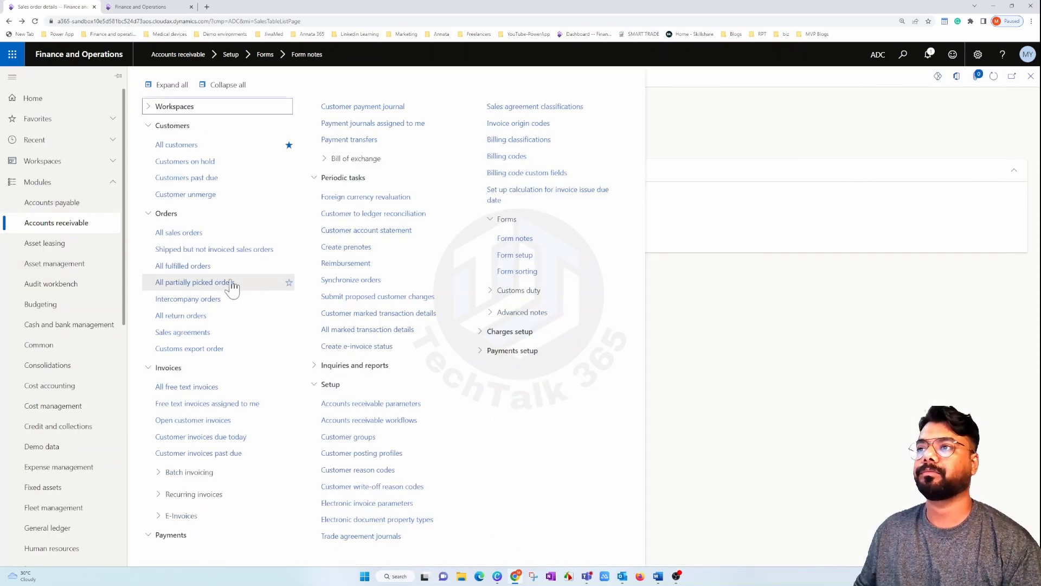
pyautogui.click(187, 233)
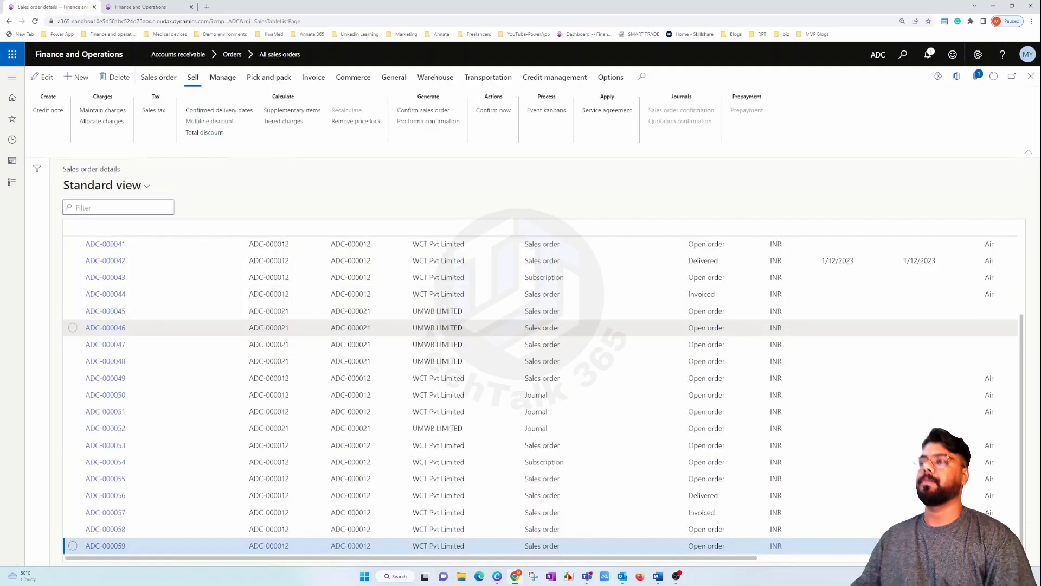
pyautogui.click(529, 546)
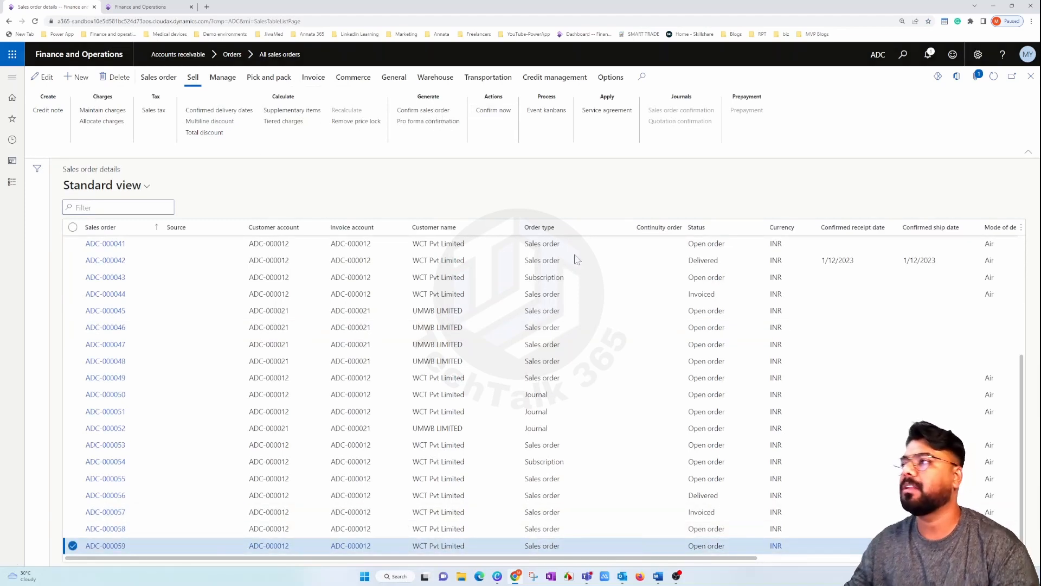
# Post the selected sales order's confirmation with on-screen printing and check the terms and conditions on the document.
pyautogui.click(419, 109)
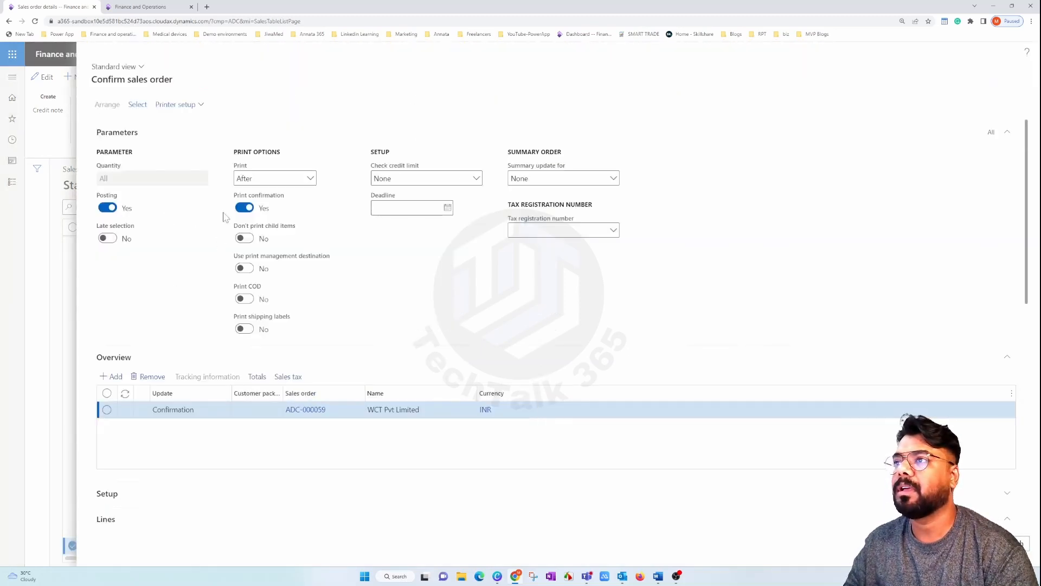
pyautogui.scroll(-3, 202, 391)
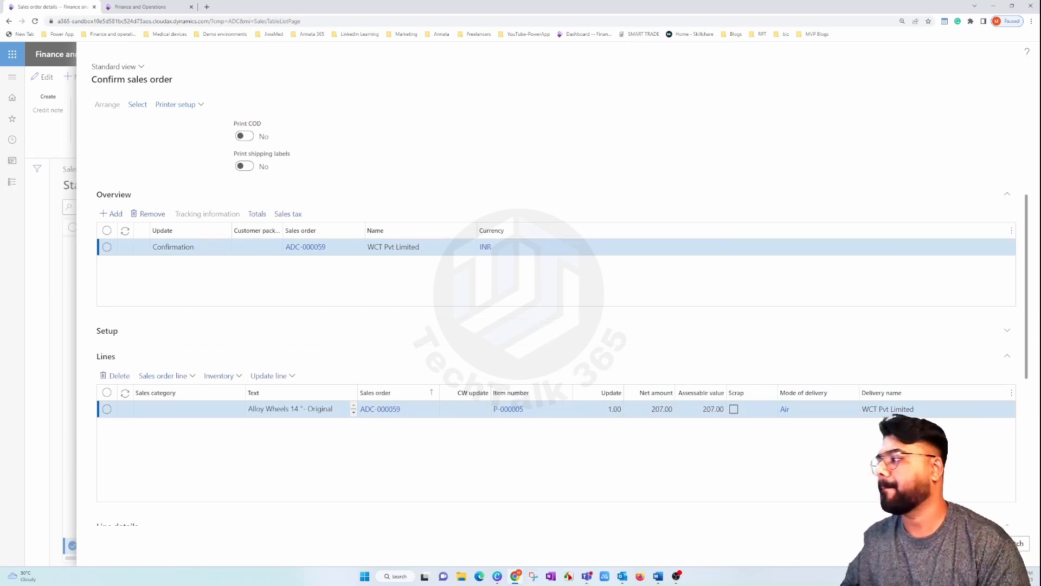
pyautogui.click(939, 544)
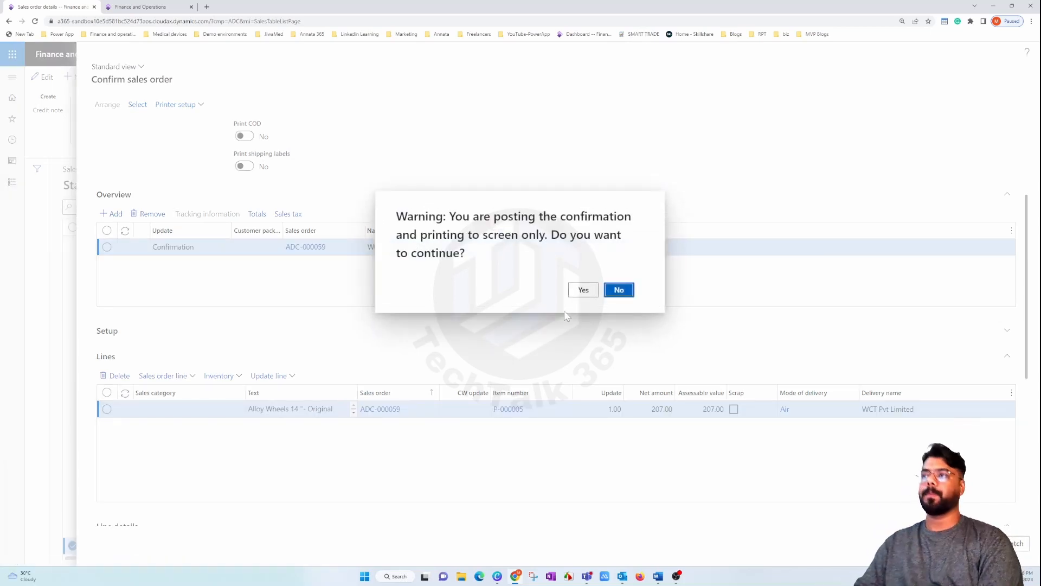
pyautogui.click(582, 289)
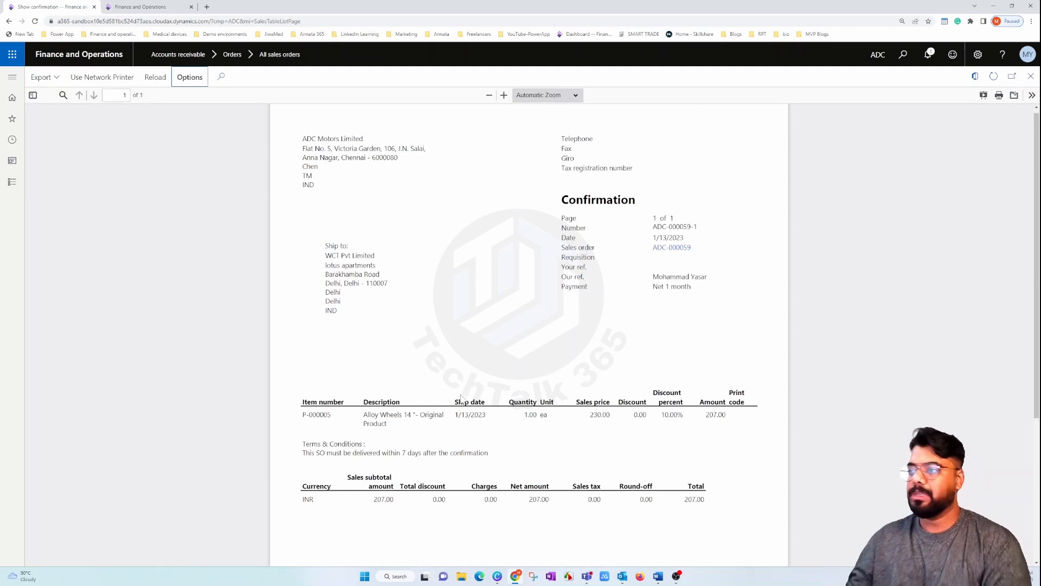
pyautogui.click(492, 452)
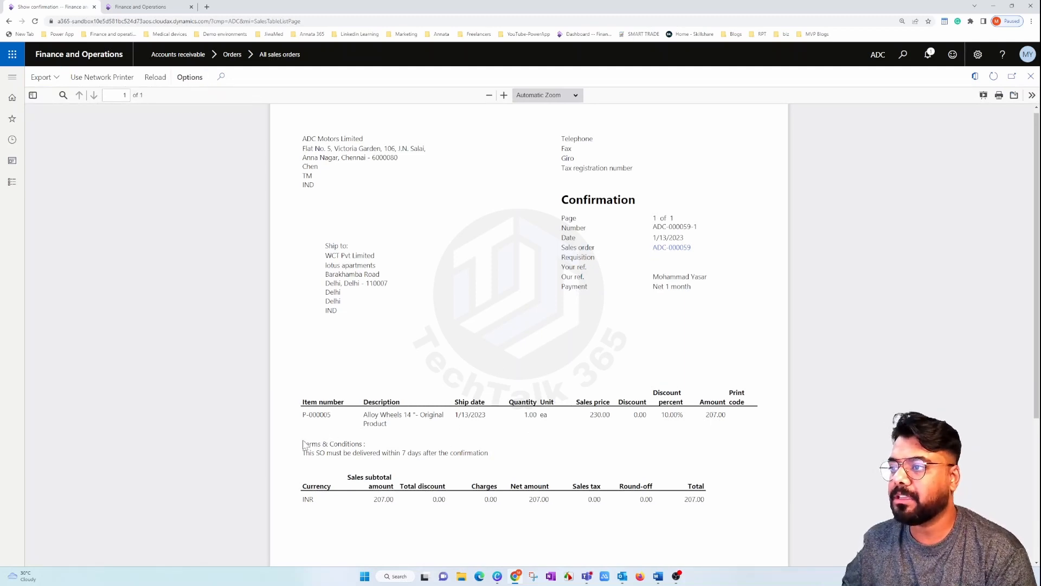